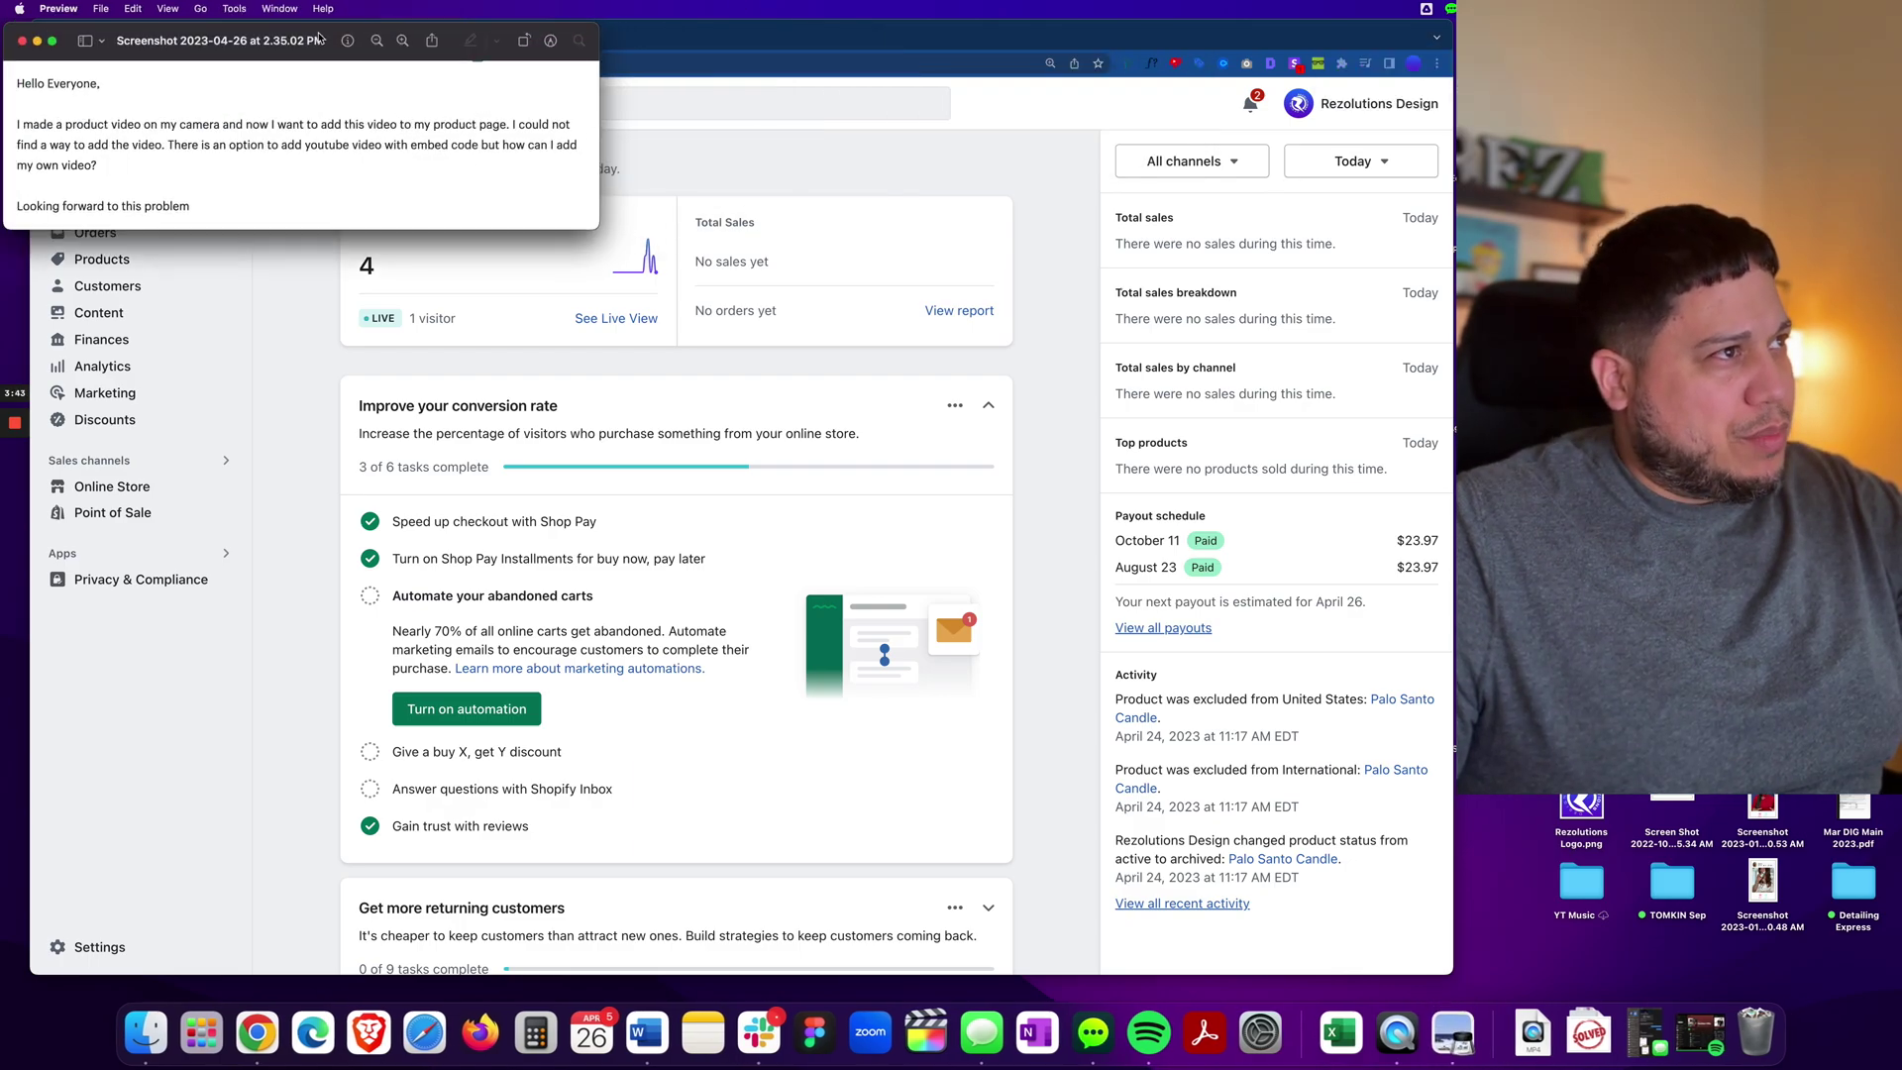
Read the enlarged forum screenshot about adding your own product video, then go to Products.
double_click(318, 37)
drag(1271, 466, 1318, 814)
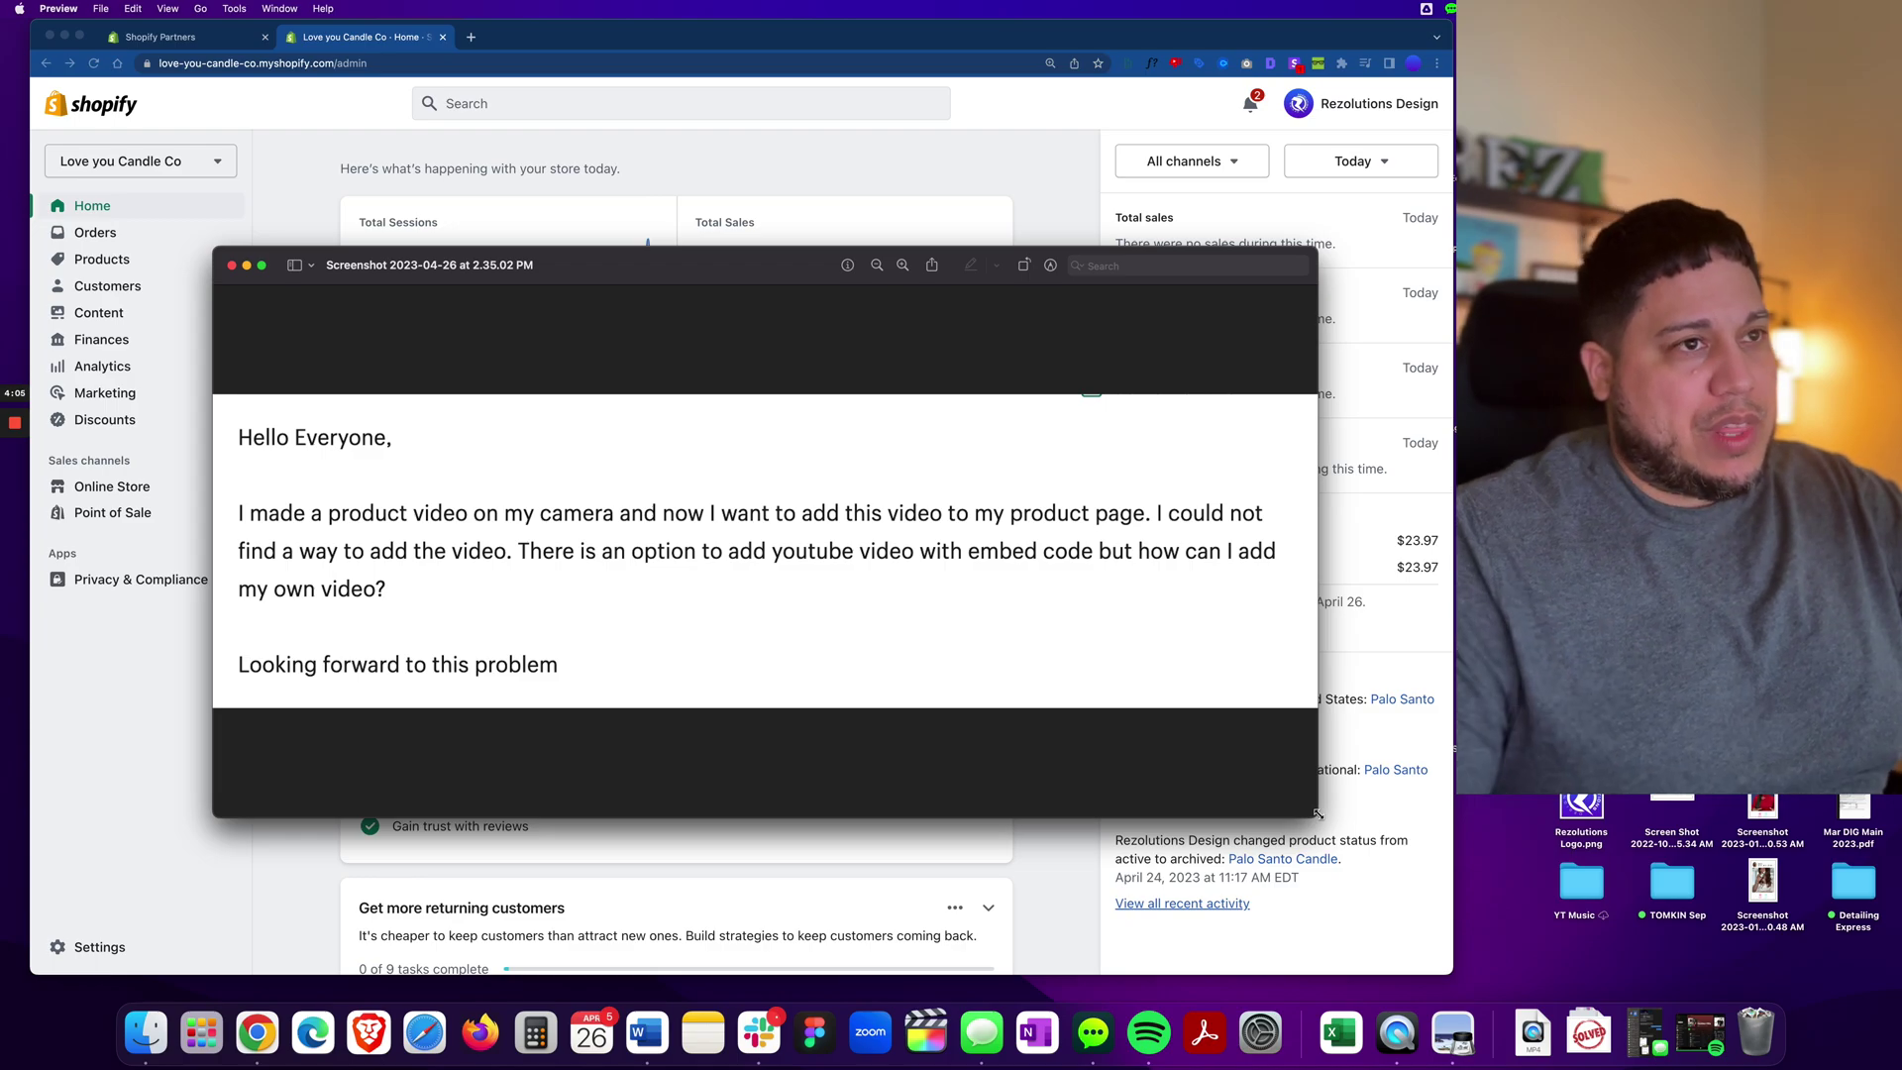
click(232, 265)
click(99, 259)
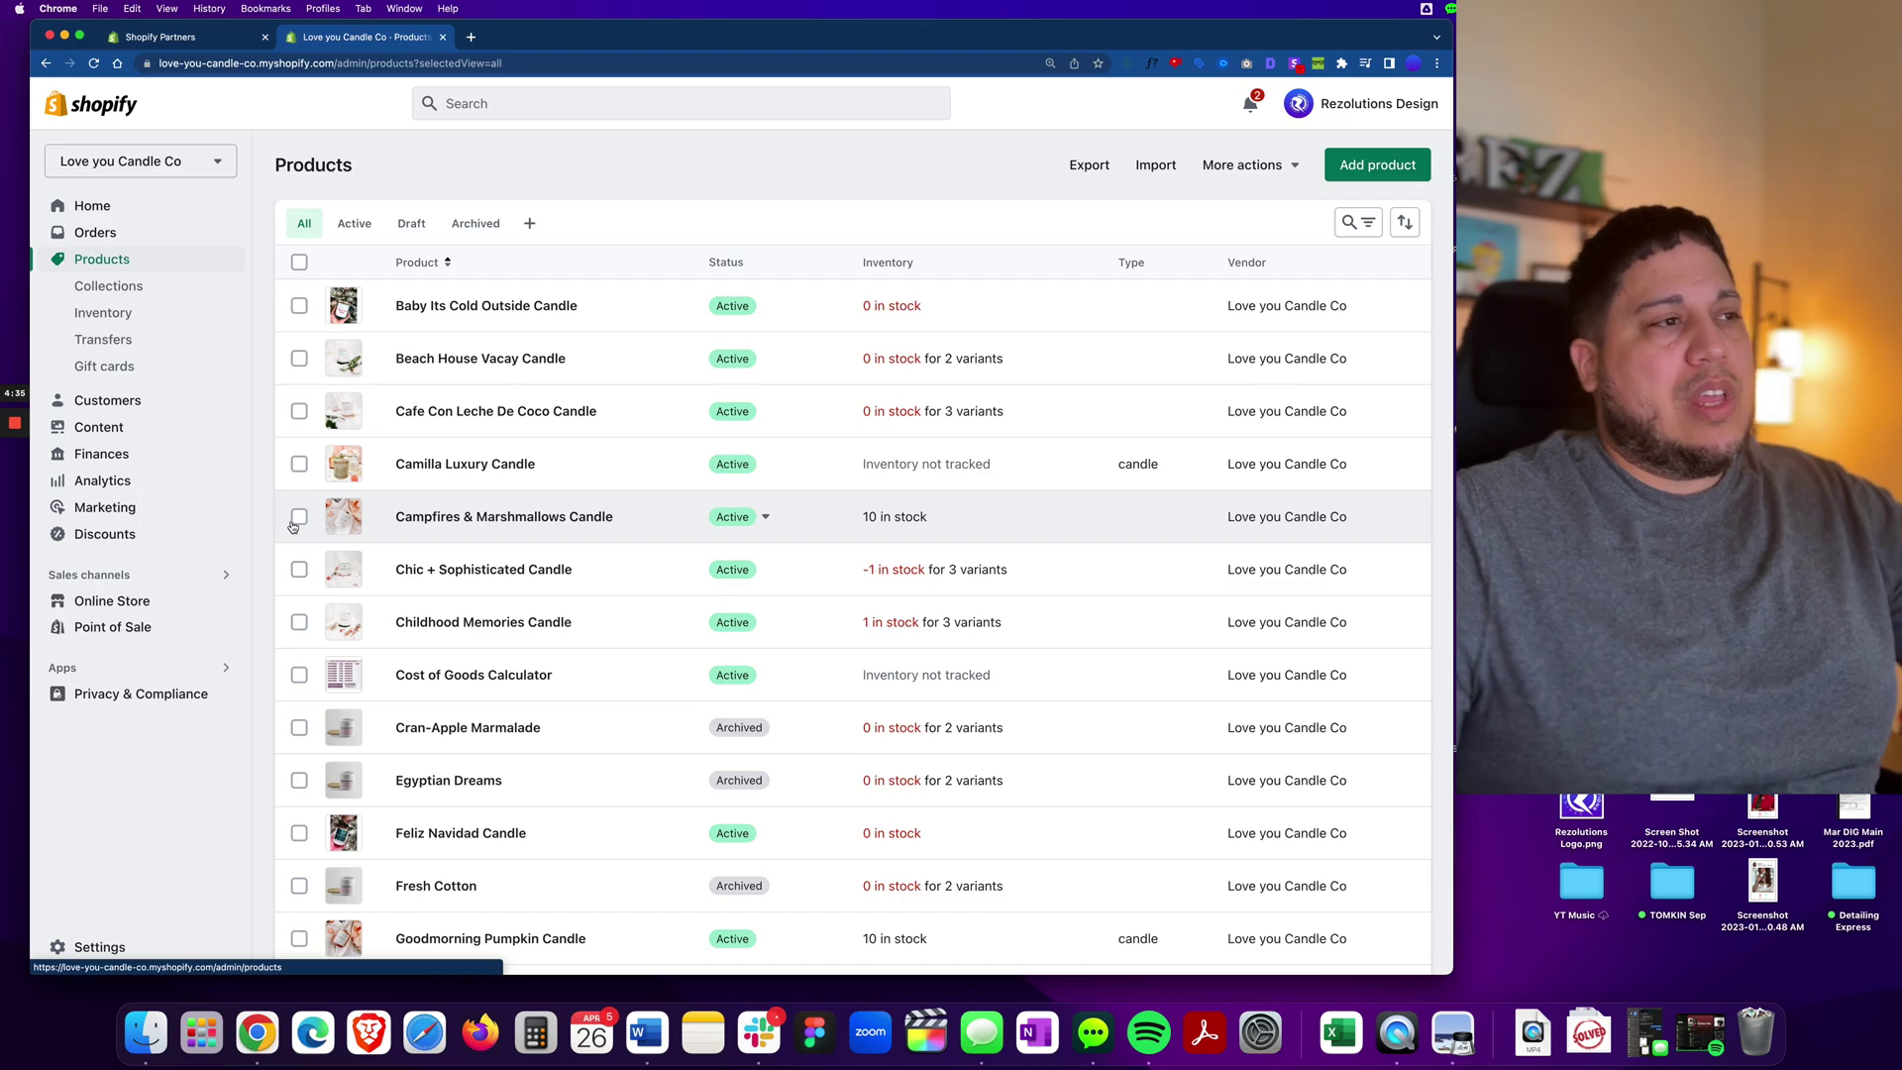
Delete the blank lines from the Baby Its Cold Outside Candle description and save.
click(461, 307)
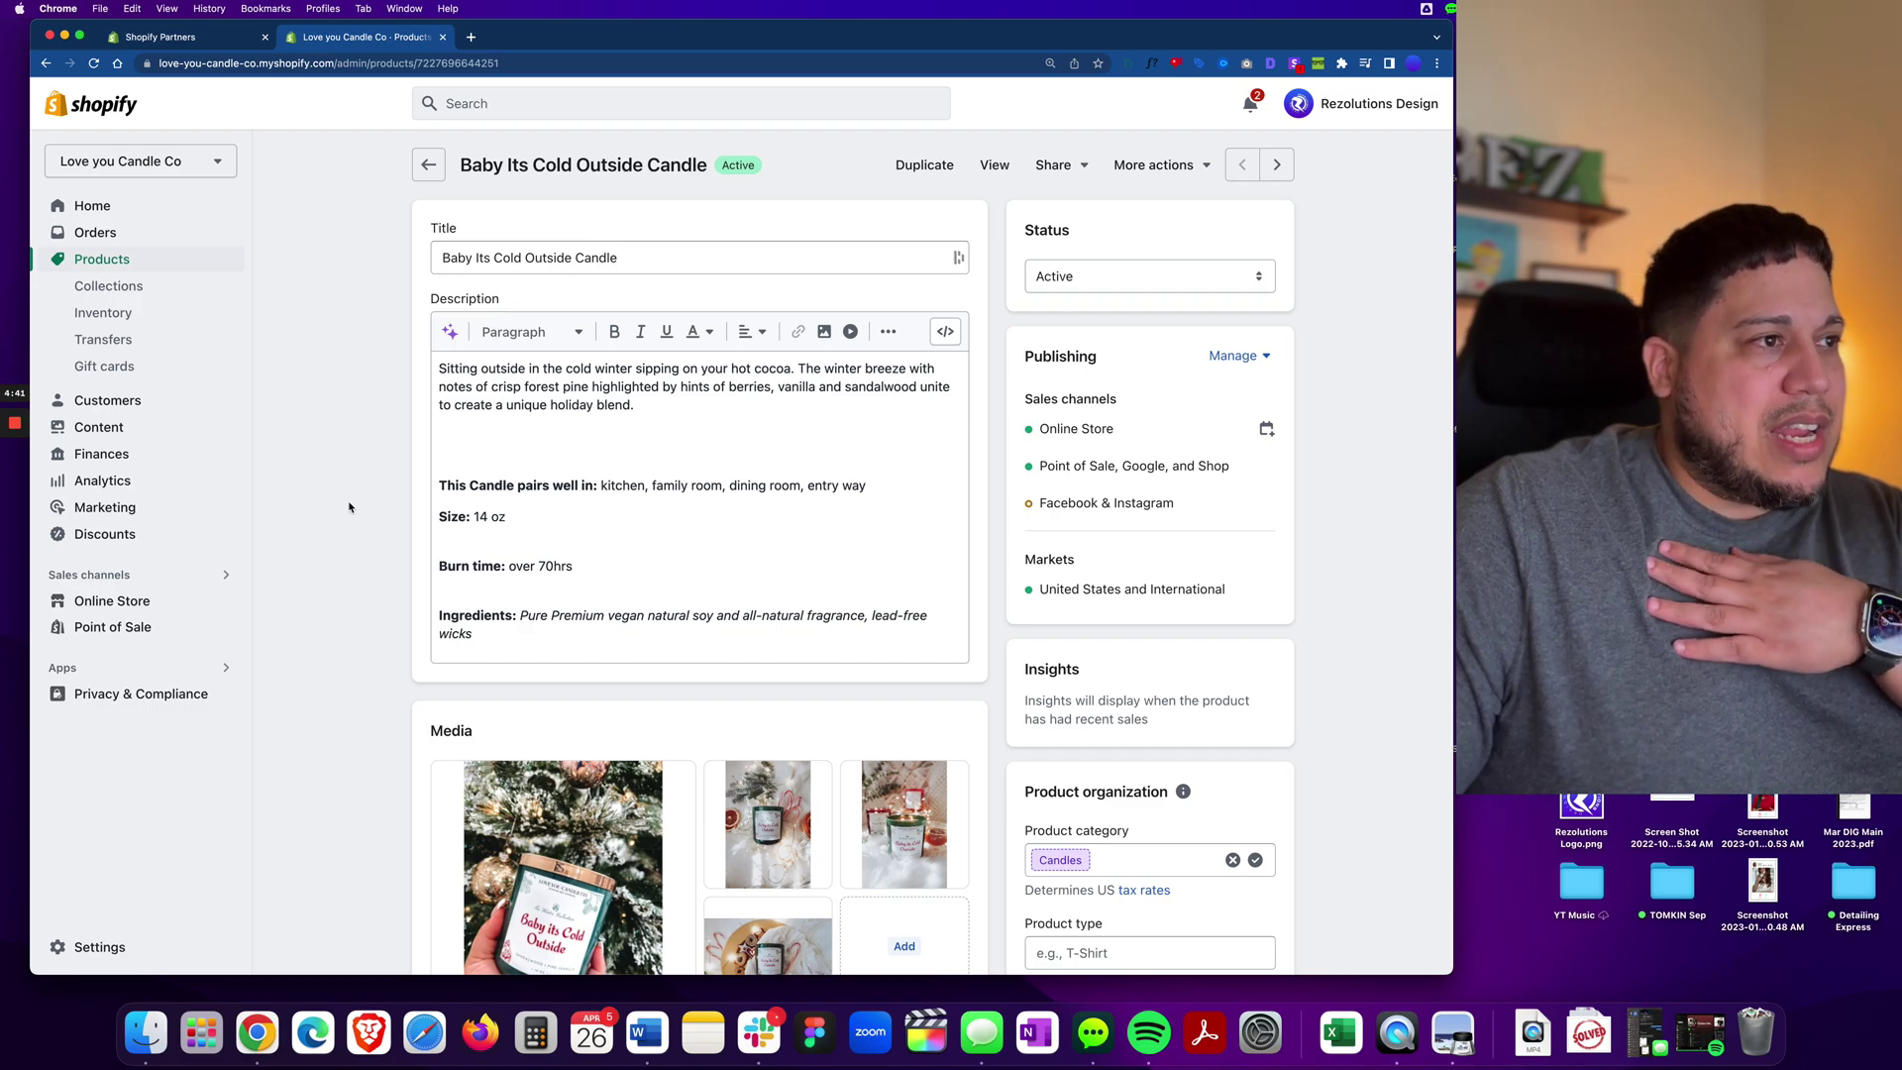
click(446, 454)
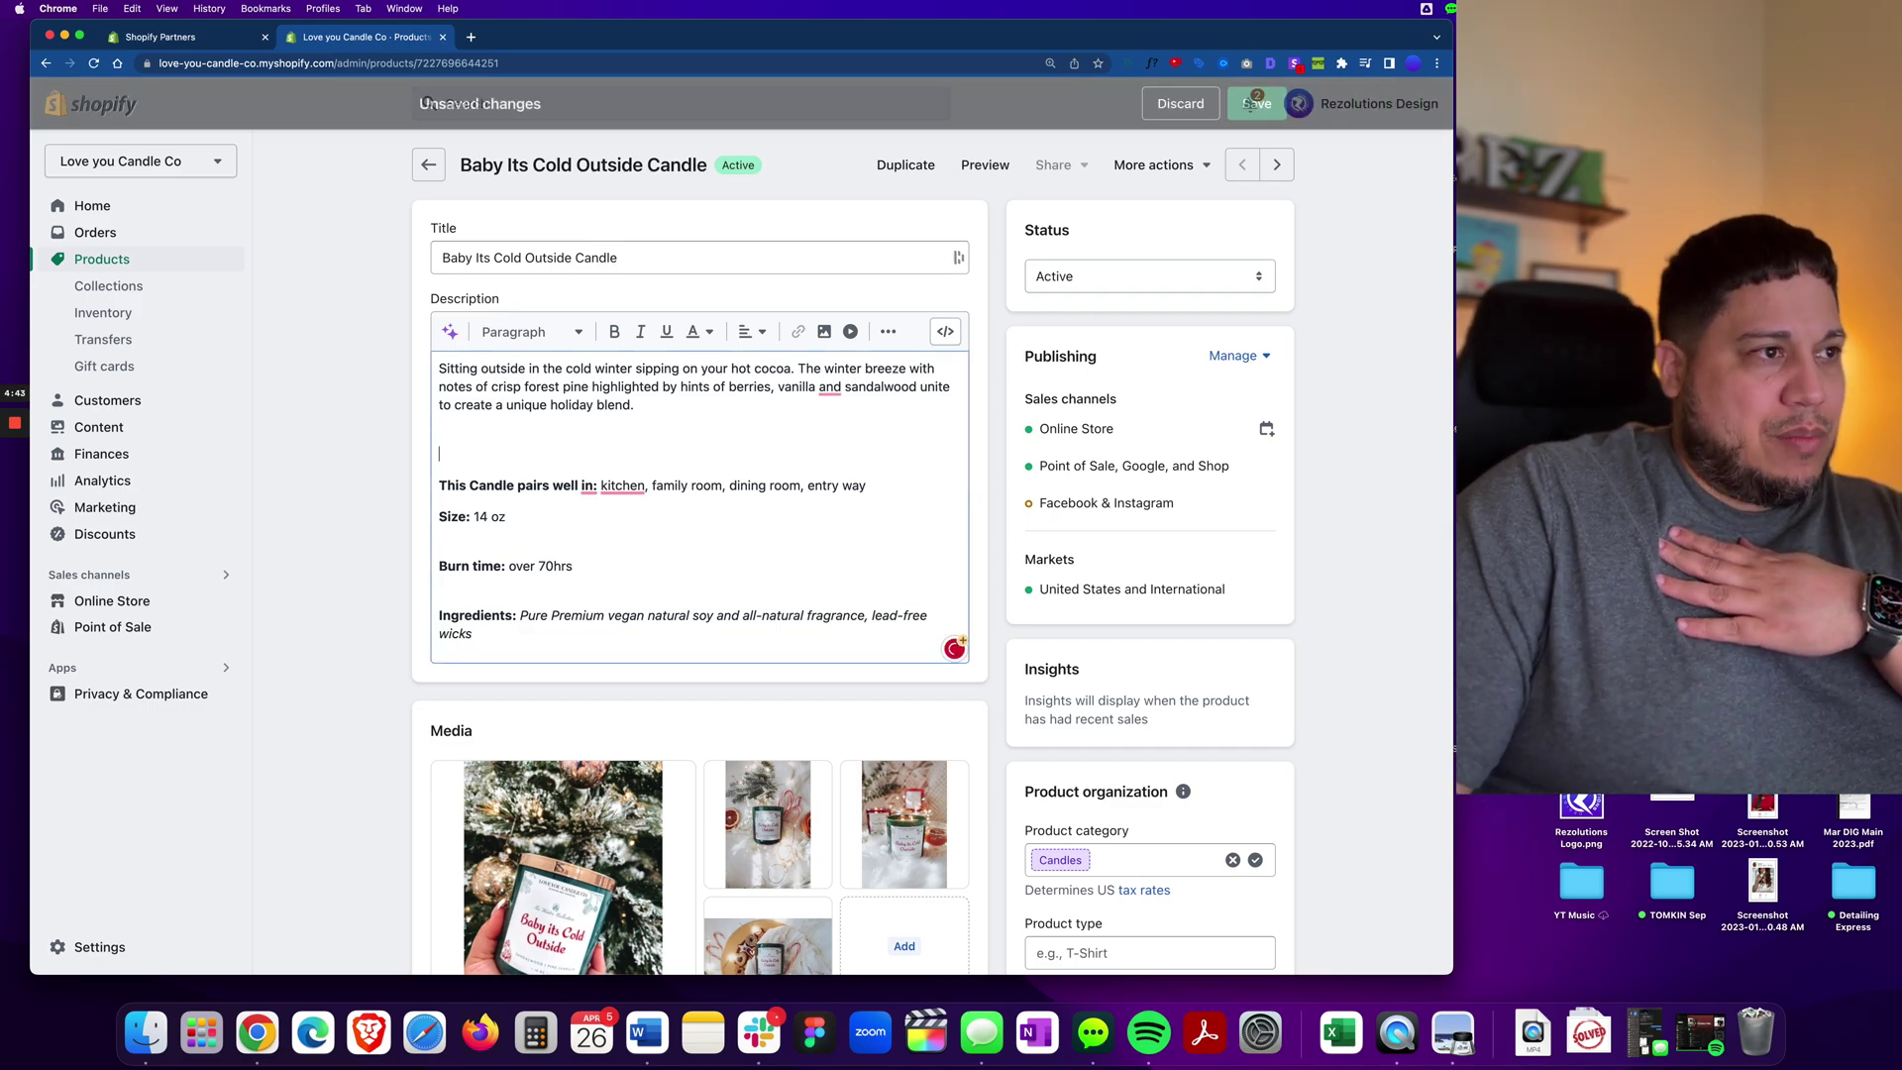
key(BackSpace)
key(BackSpace)
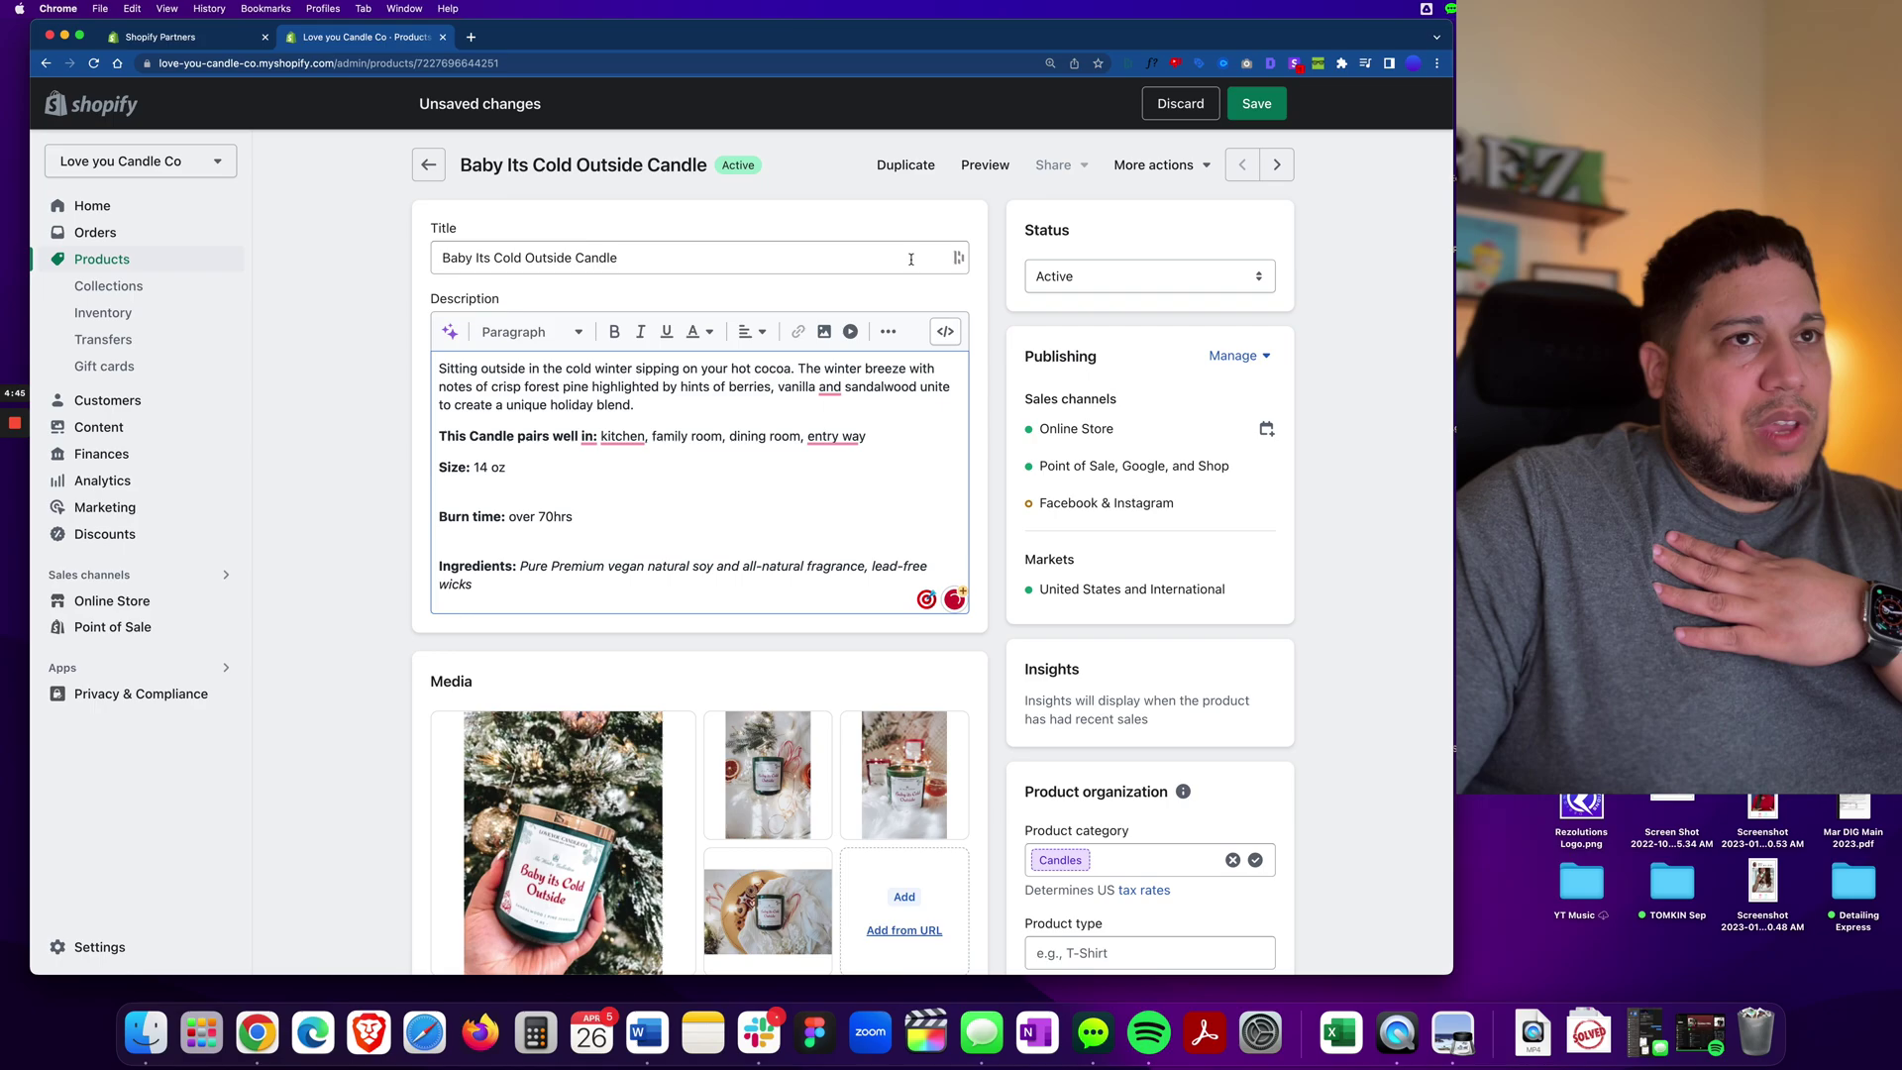
click(1256, 103)
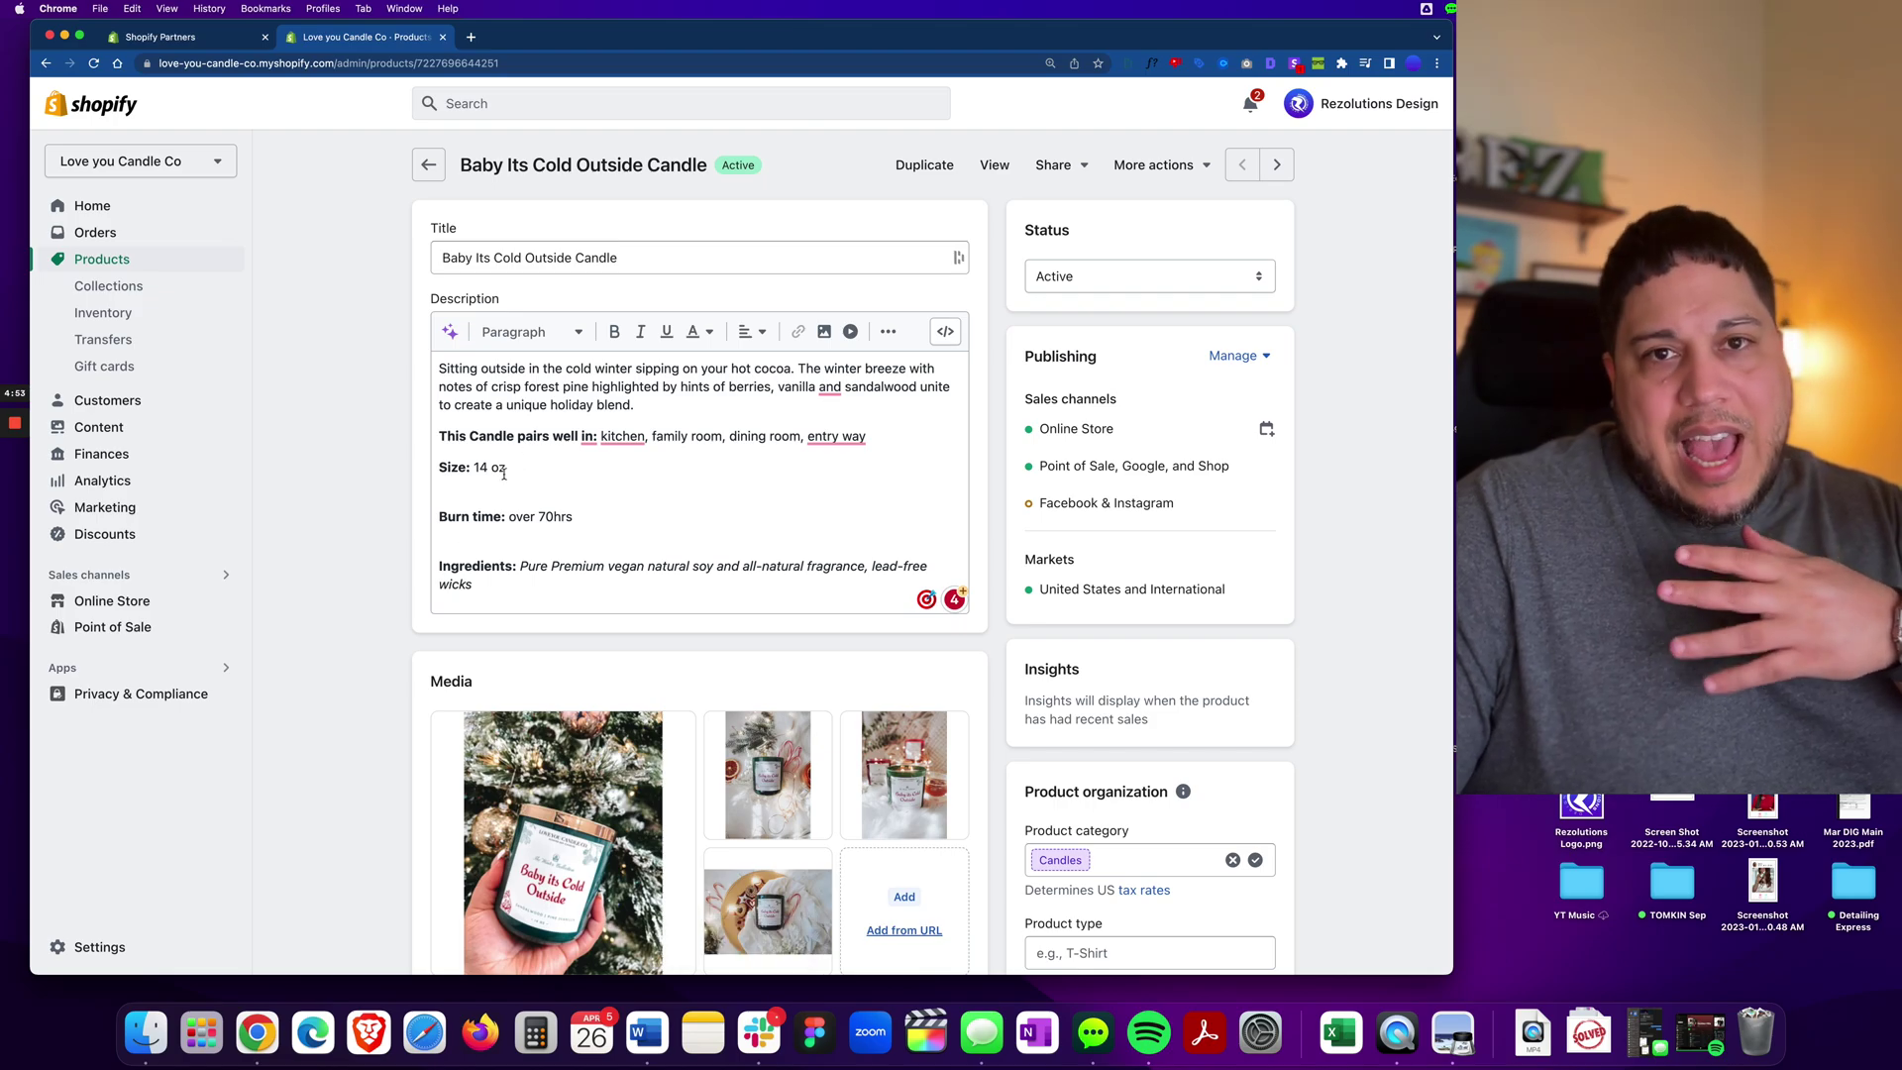
Add a new empty line after the ingredients text in the description.
scroll(501, 495, down, 3)
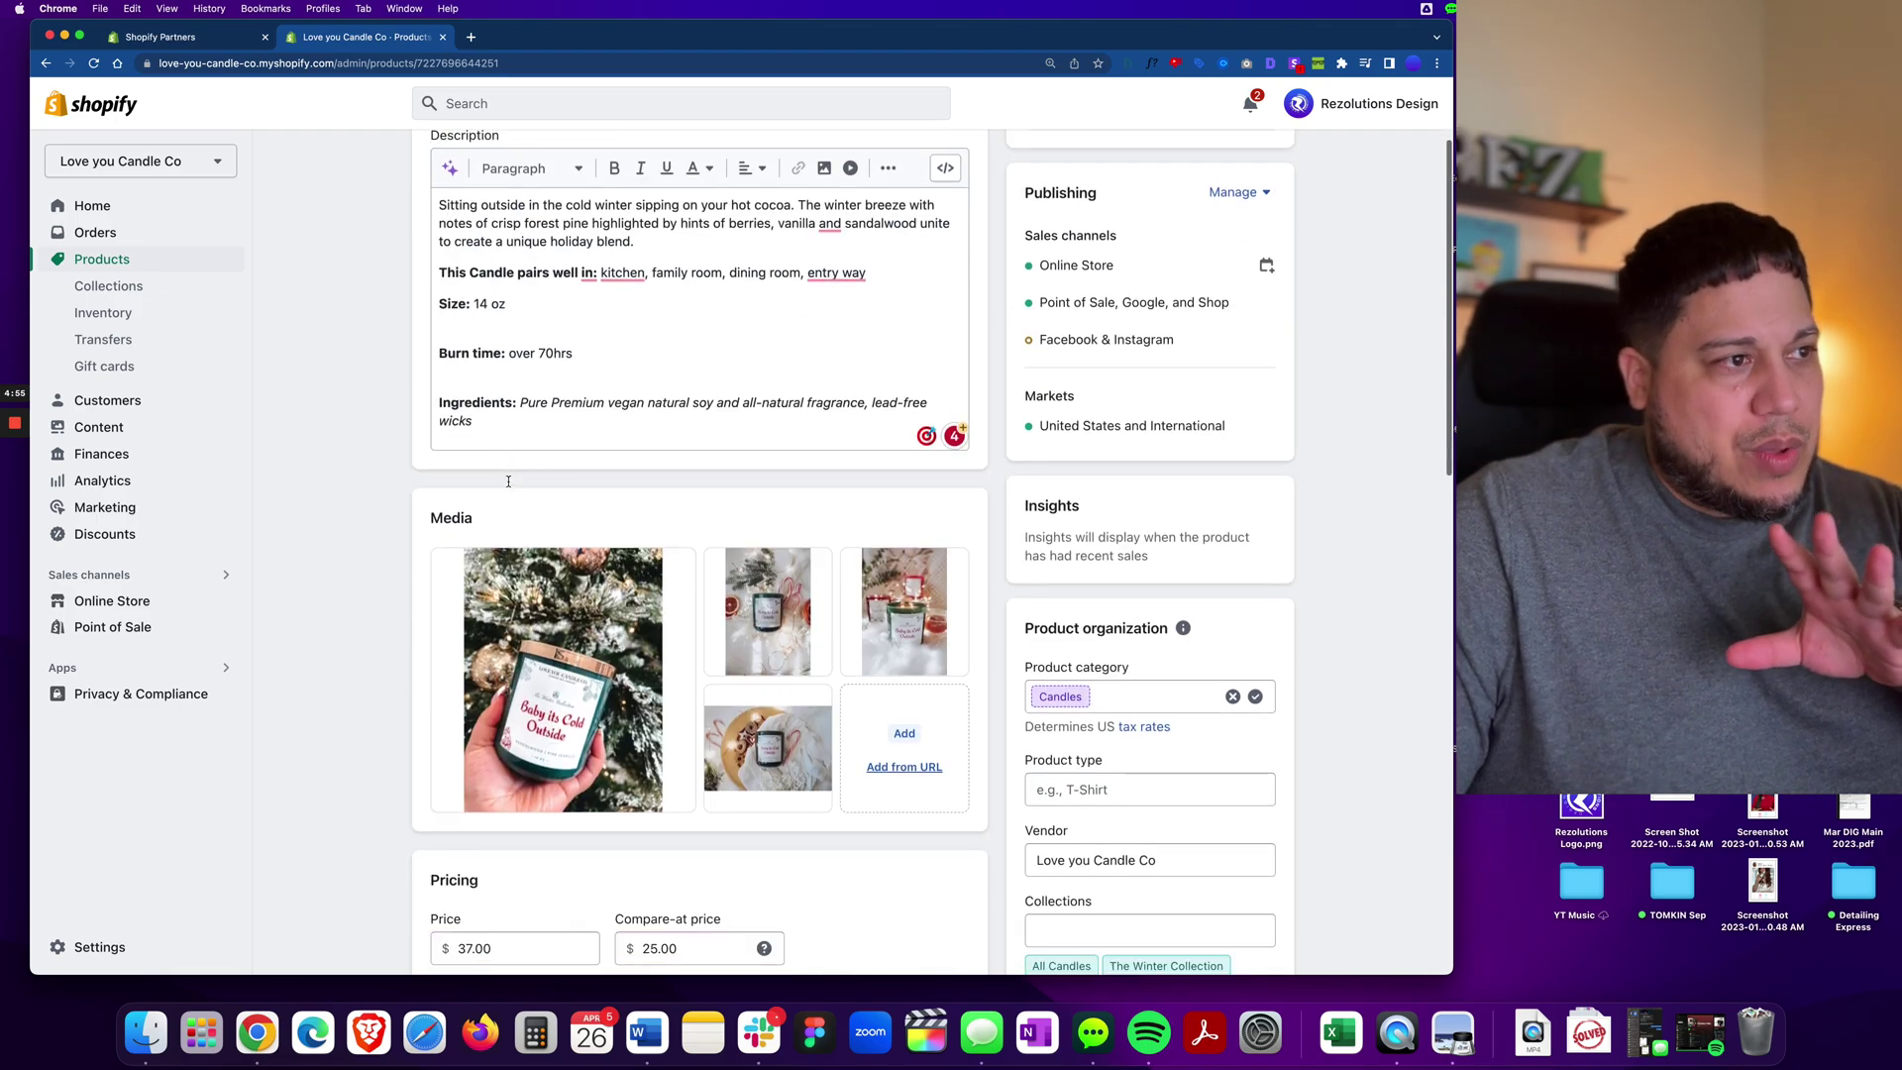
scroll(495, 535, up, 3)
click(495, 555)
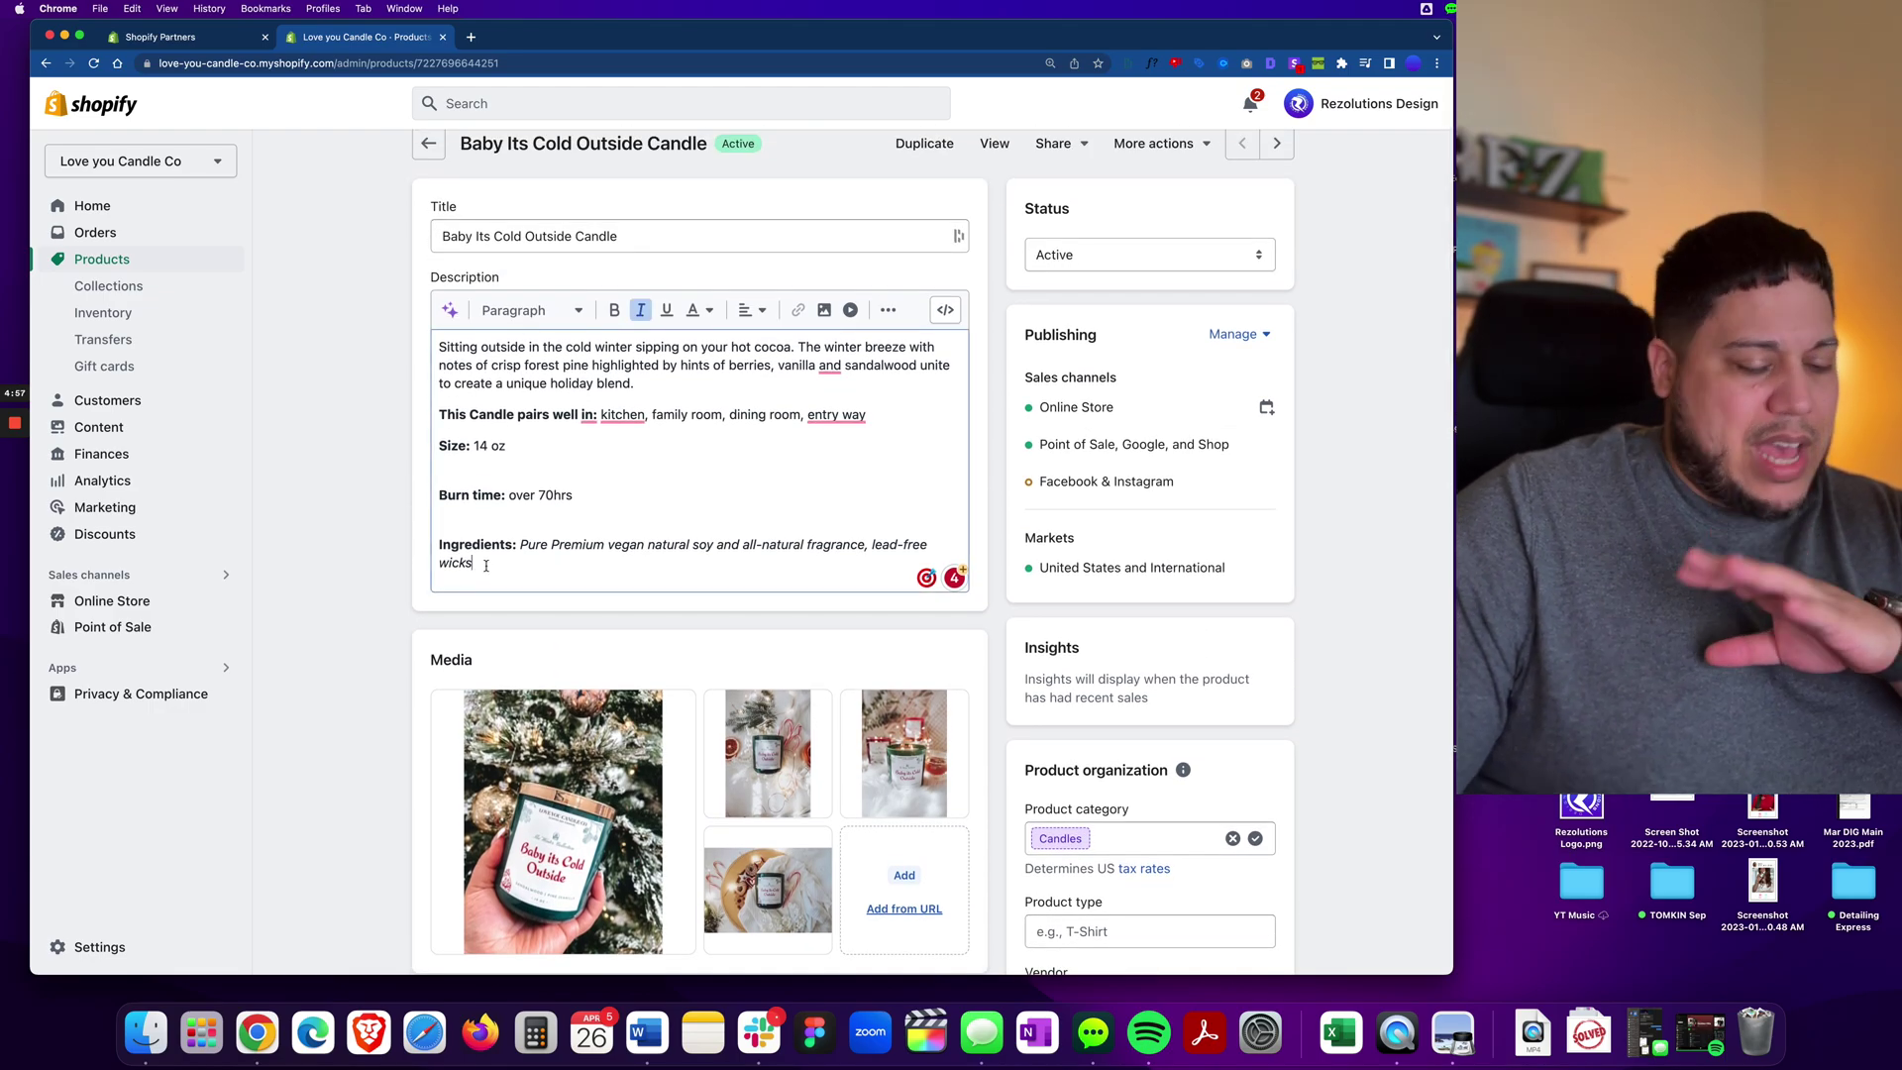
key(Return)
key(Return)
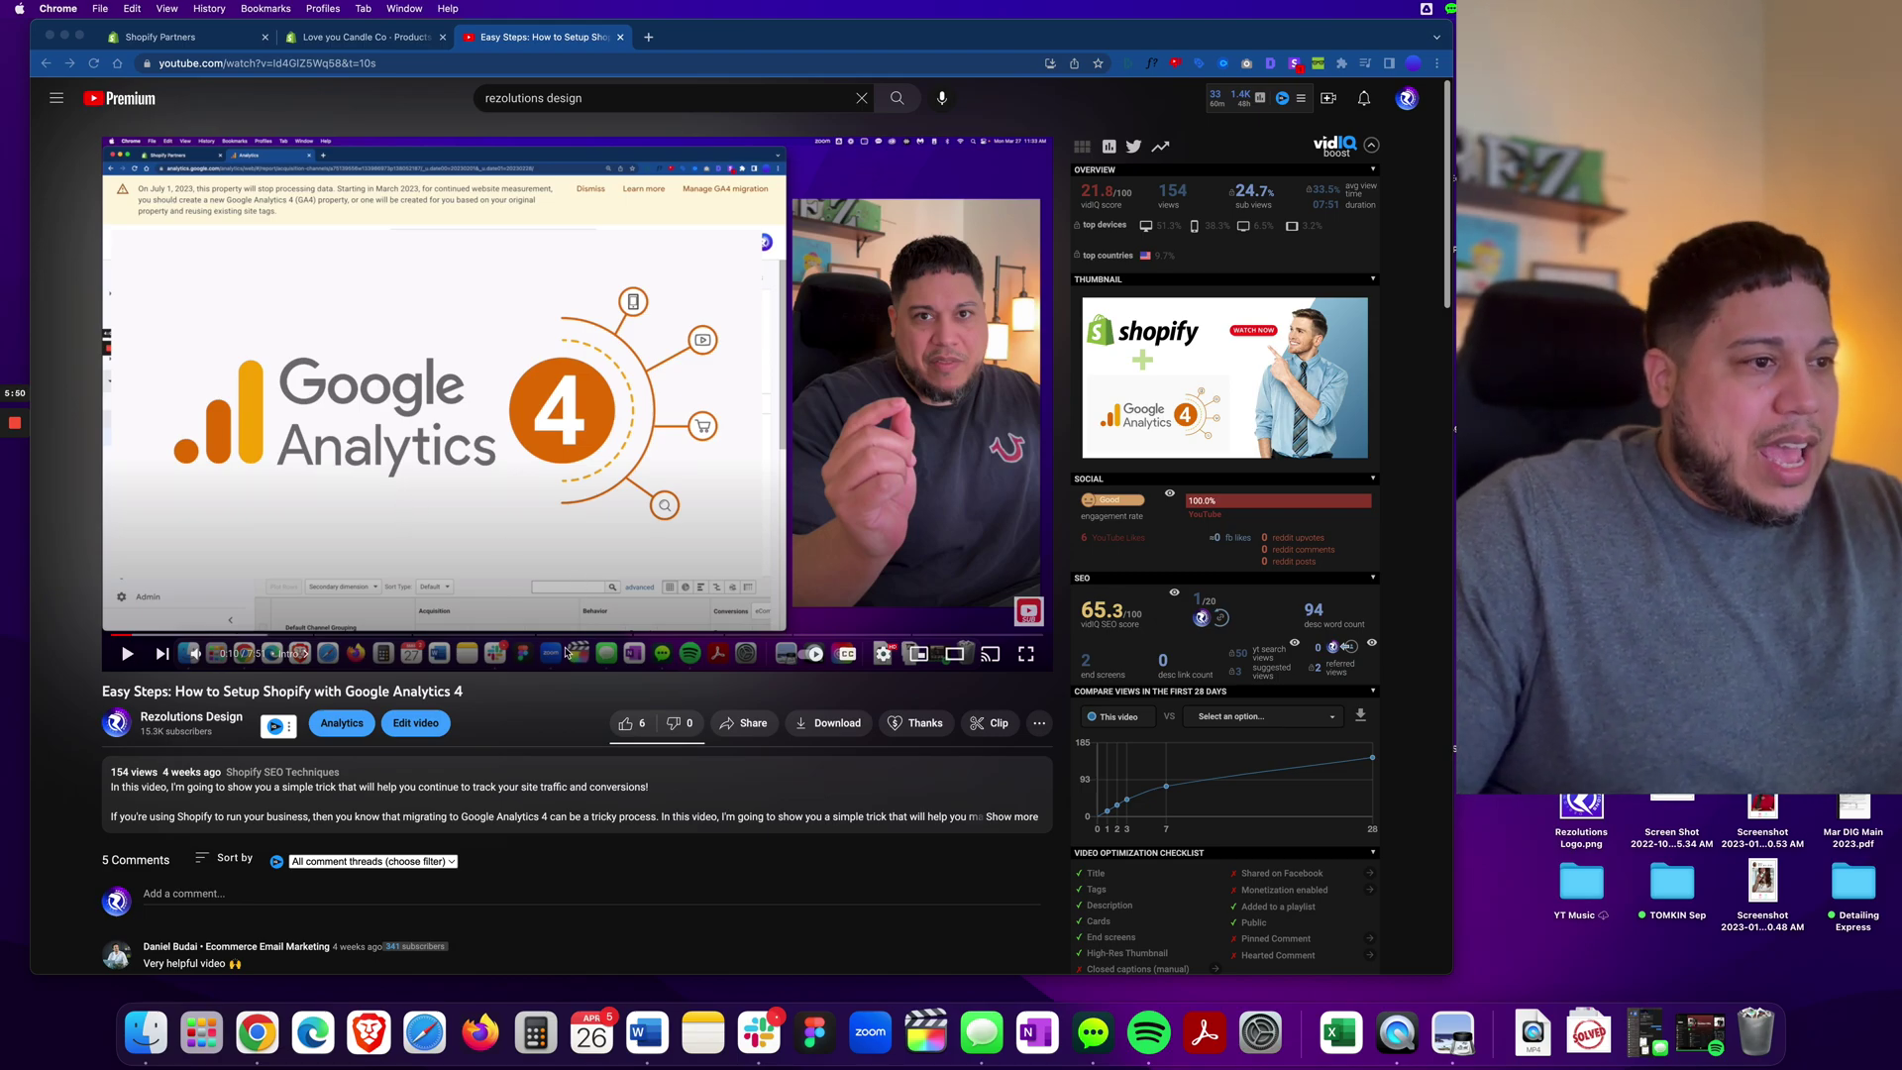
Copy the video's iframe code from YouTube's Share > Embed and return to the Shopify product tab.
click(745, 723)
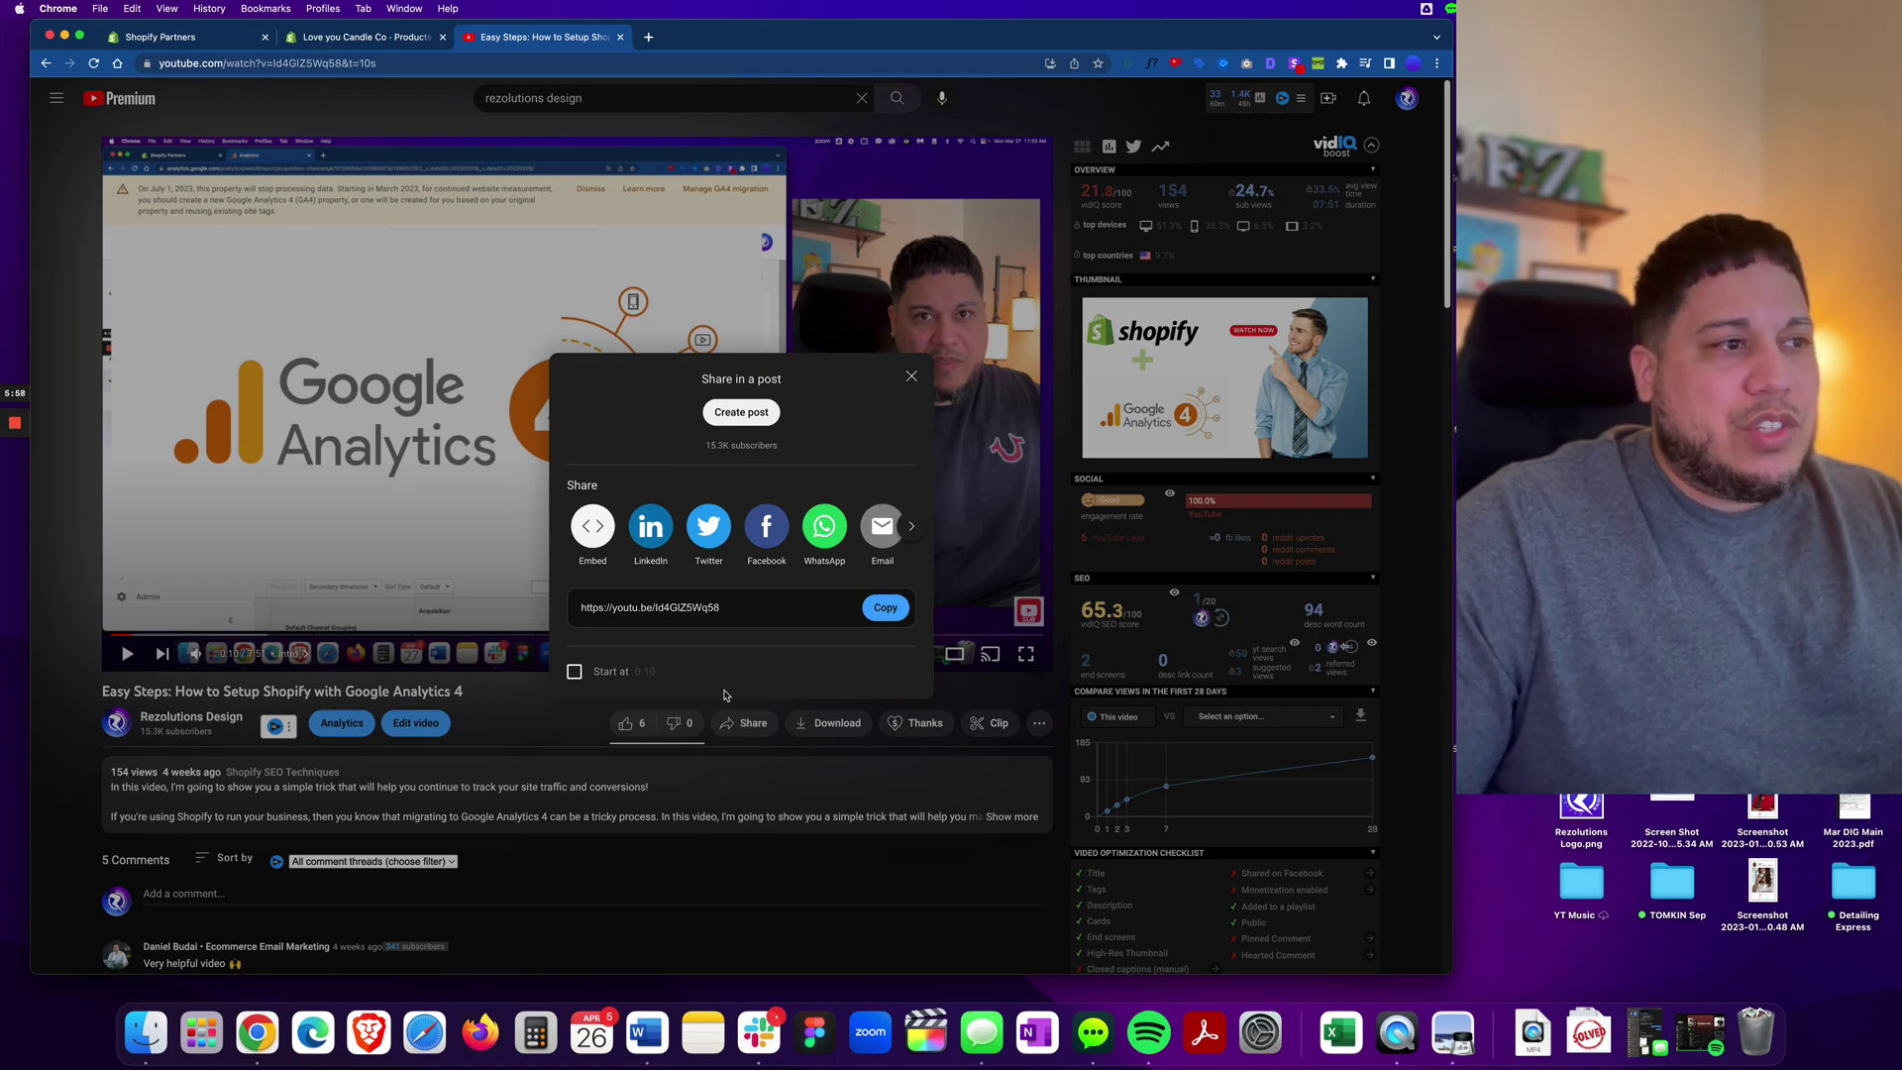
click(911, 526)
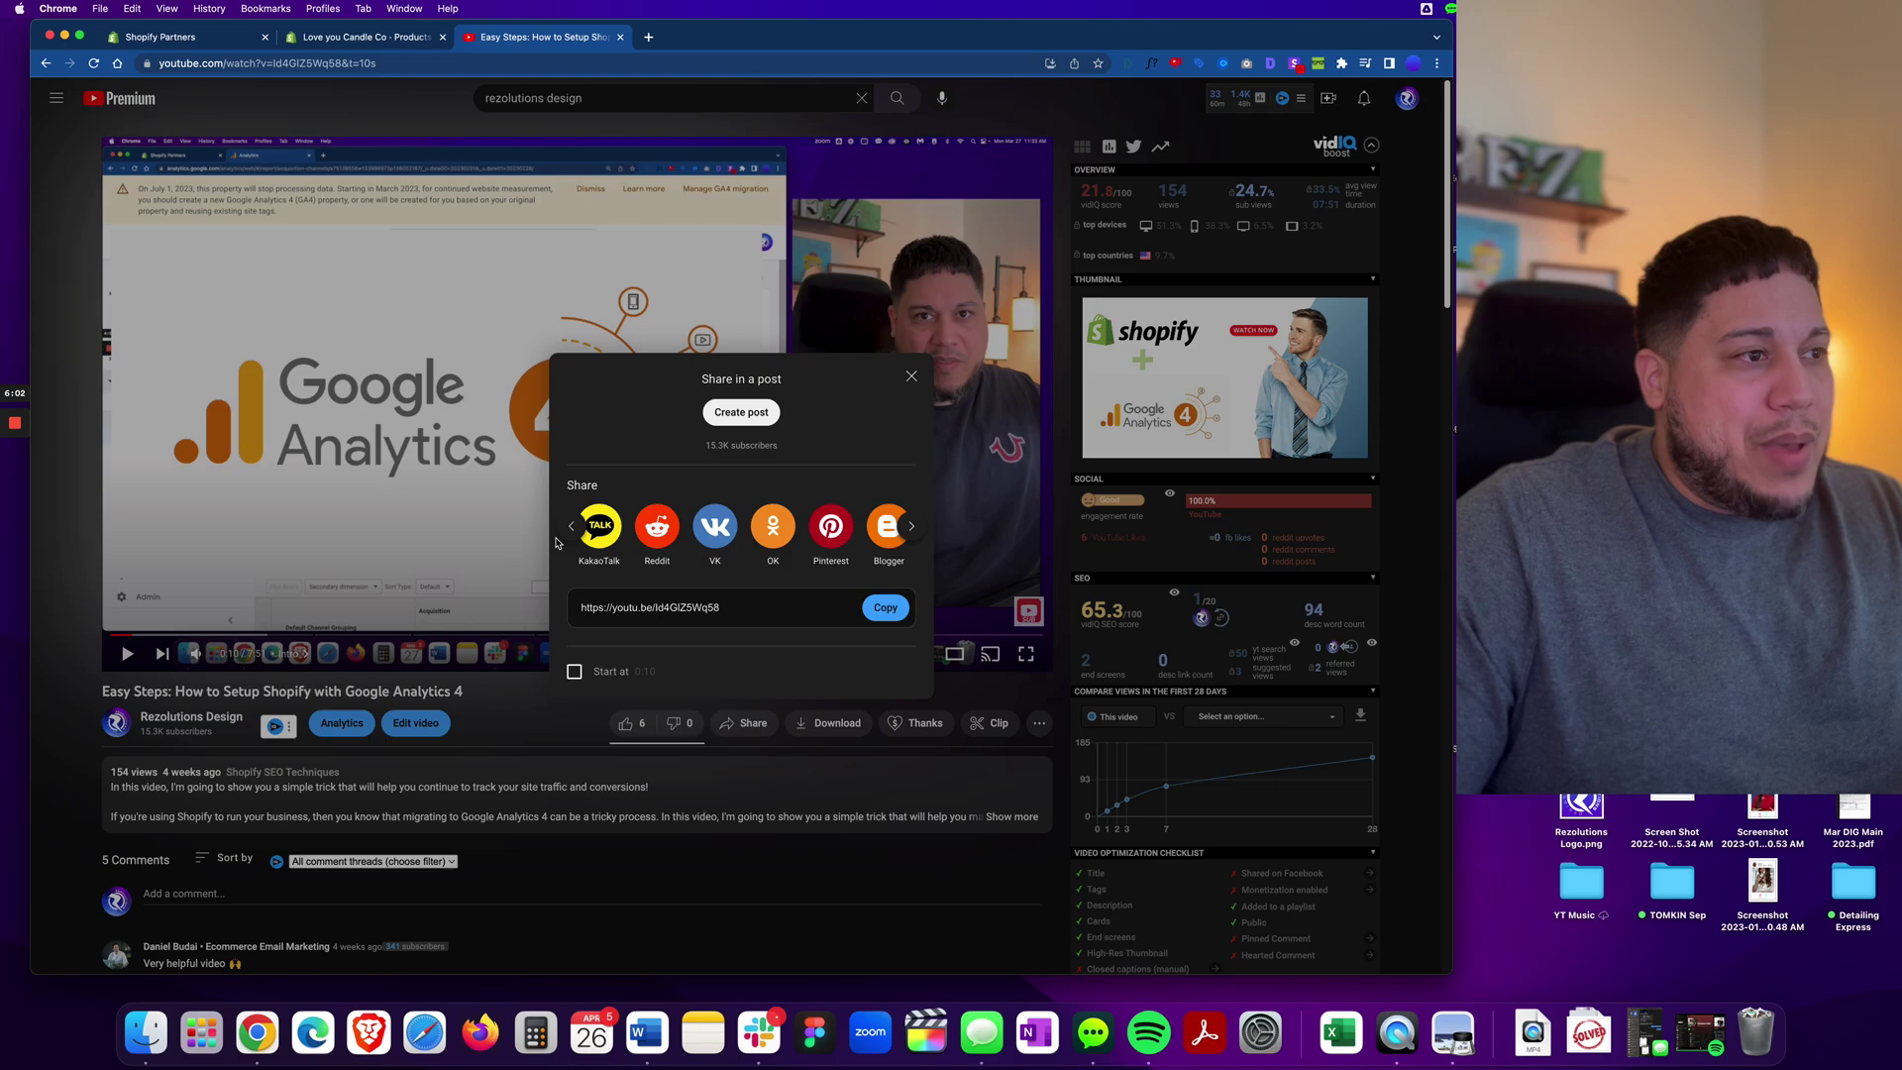
click(572, 527)
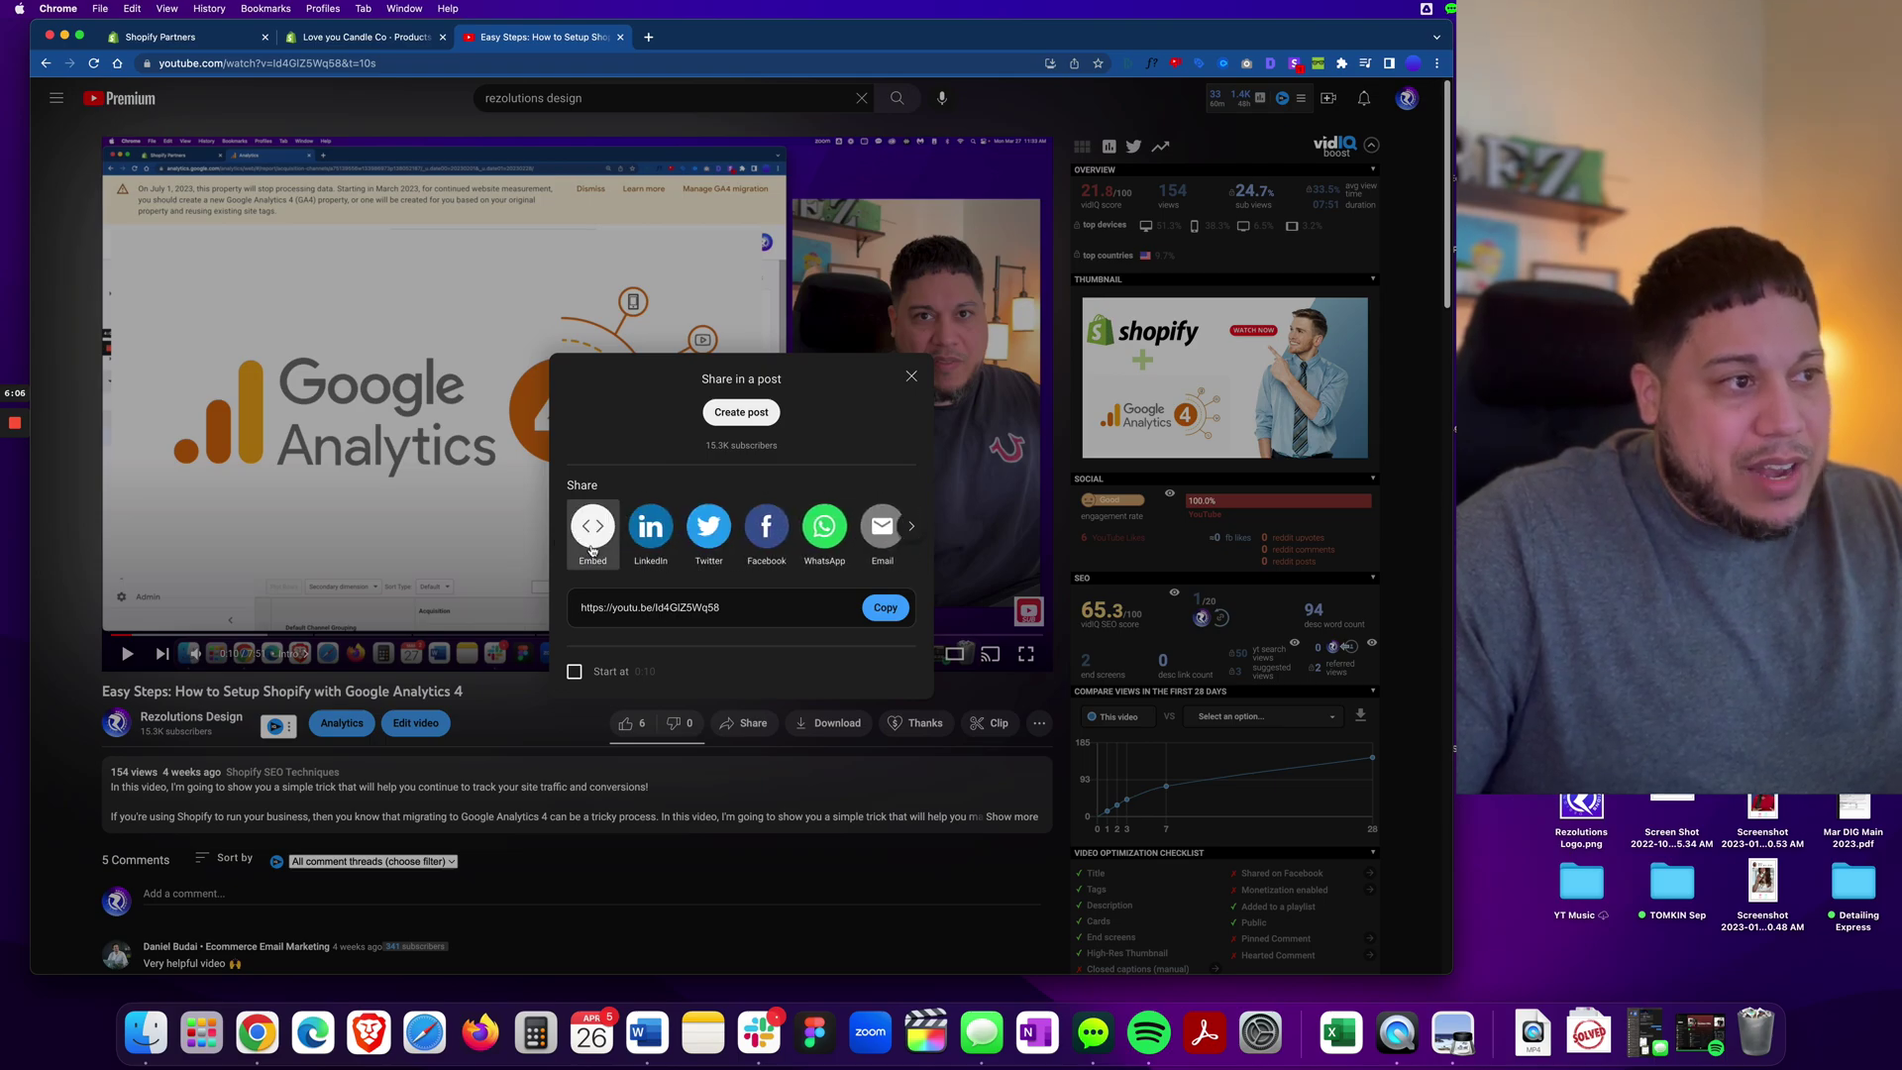
click(592, 551)
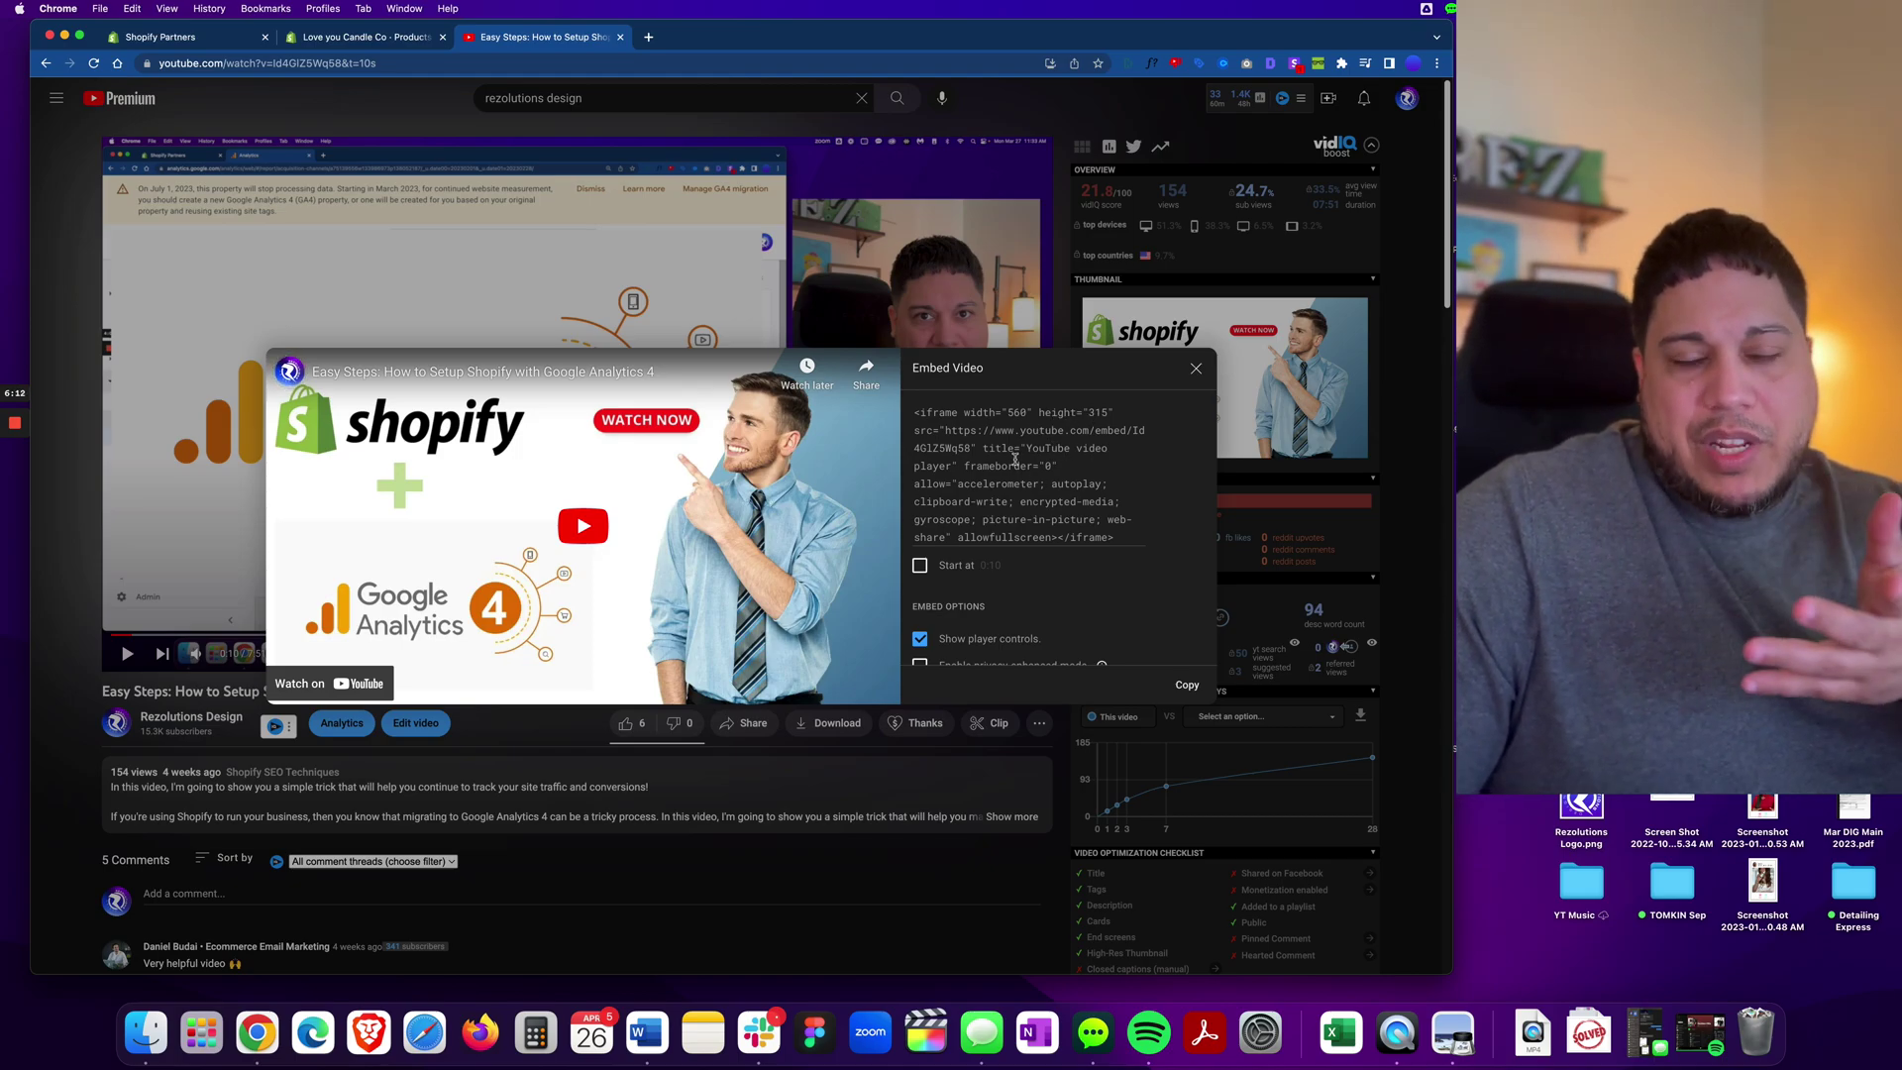
click(918, 416)
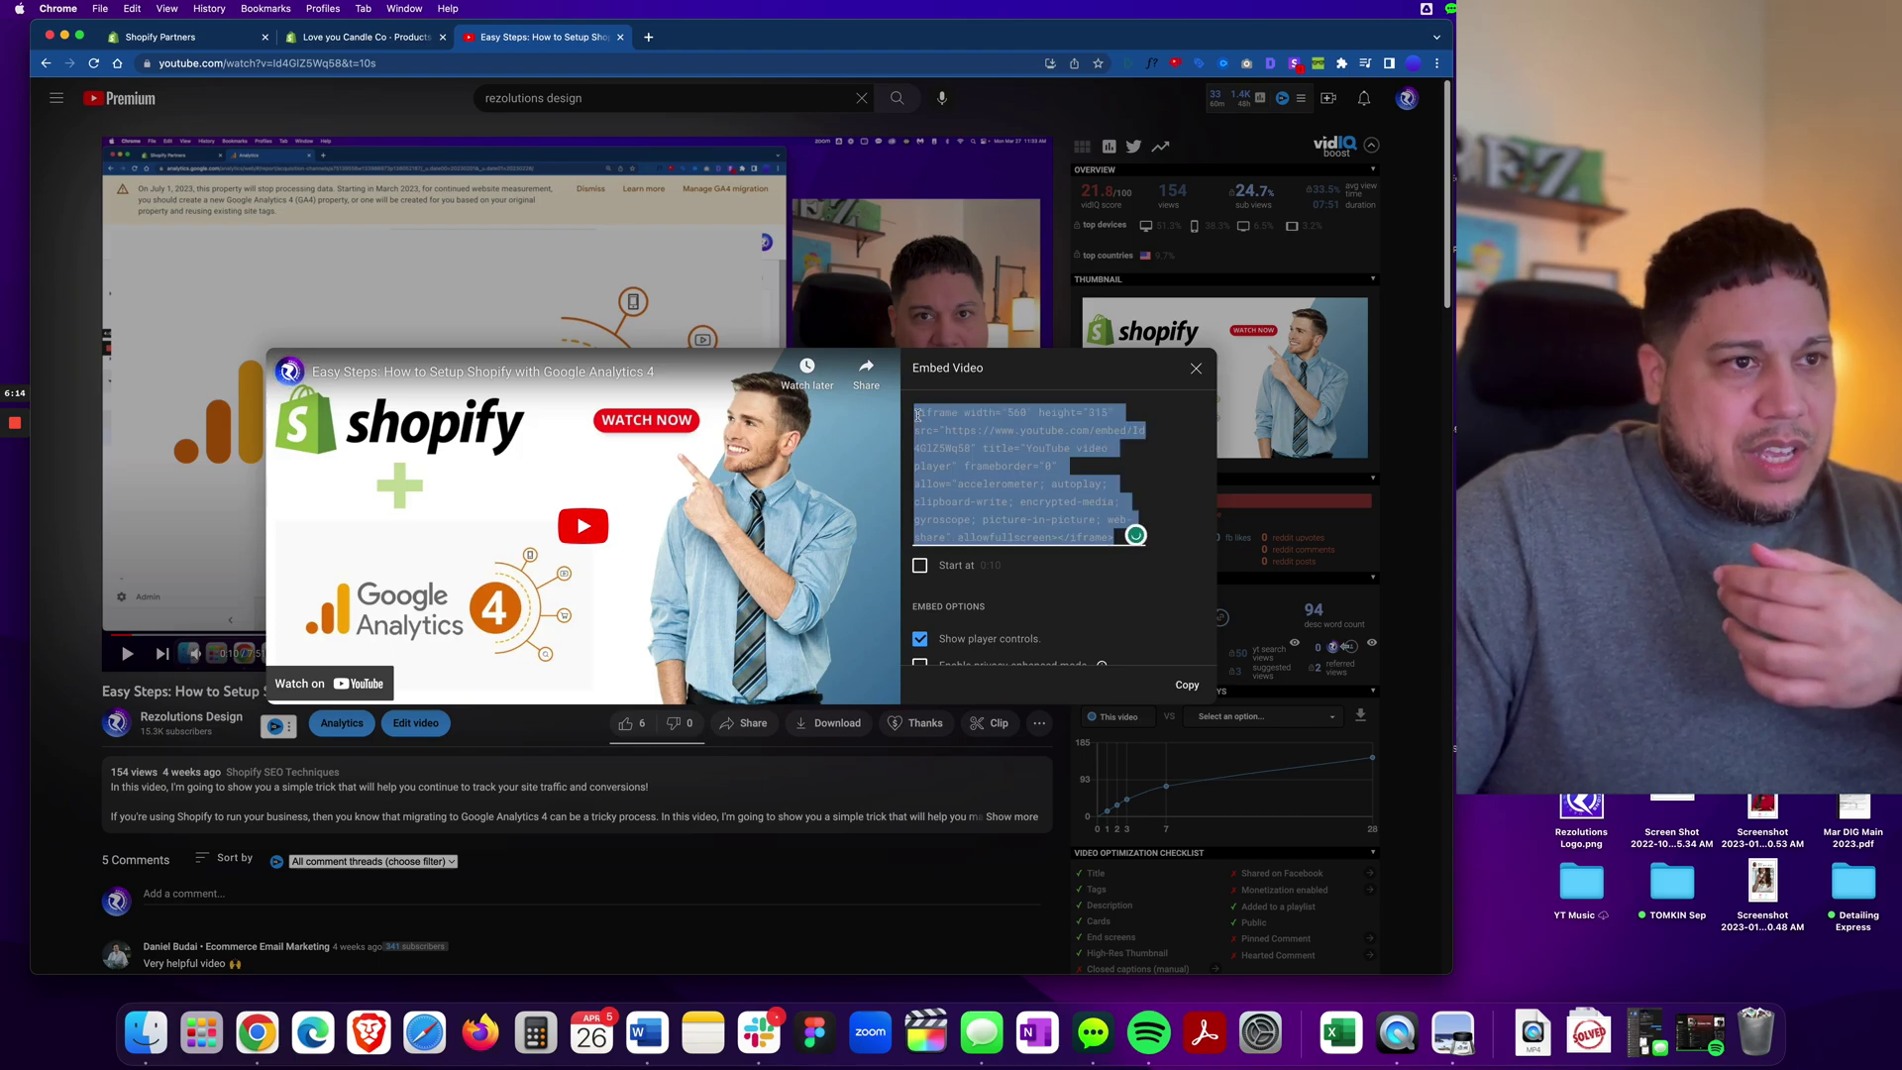
right_click(974, 485)
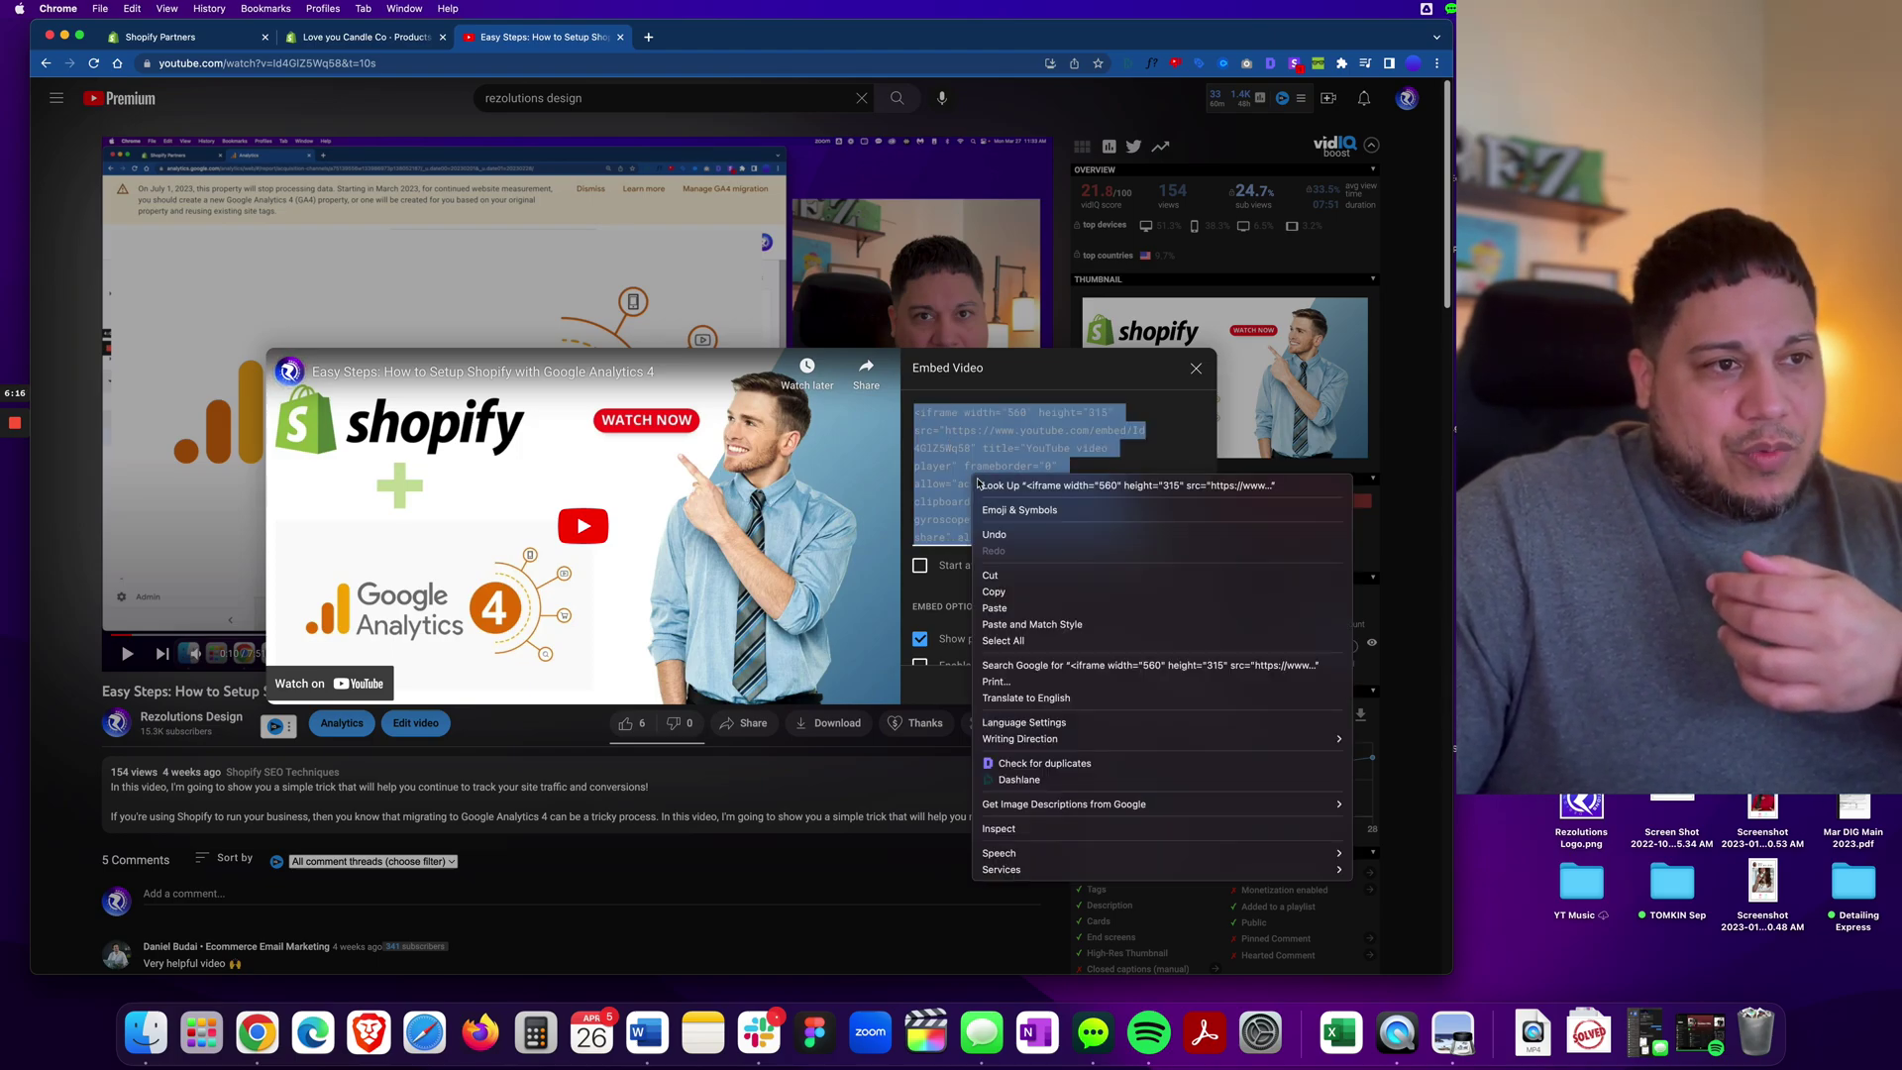
click(1009, 592)
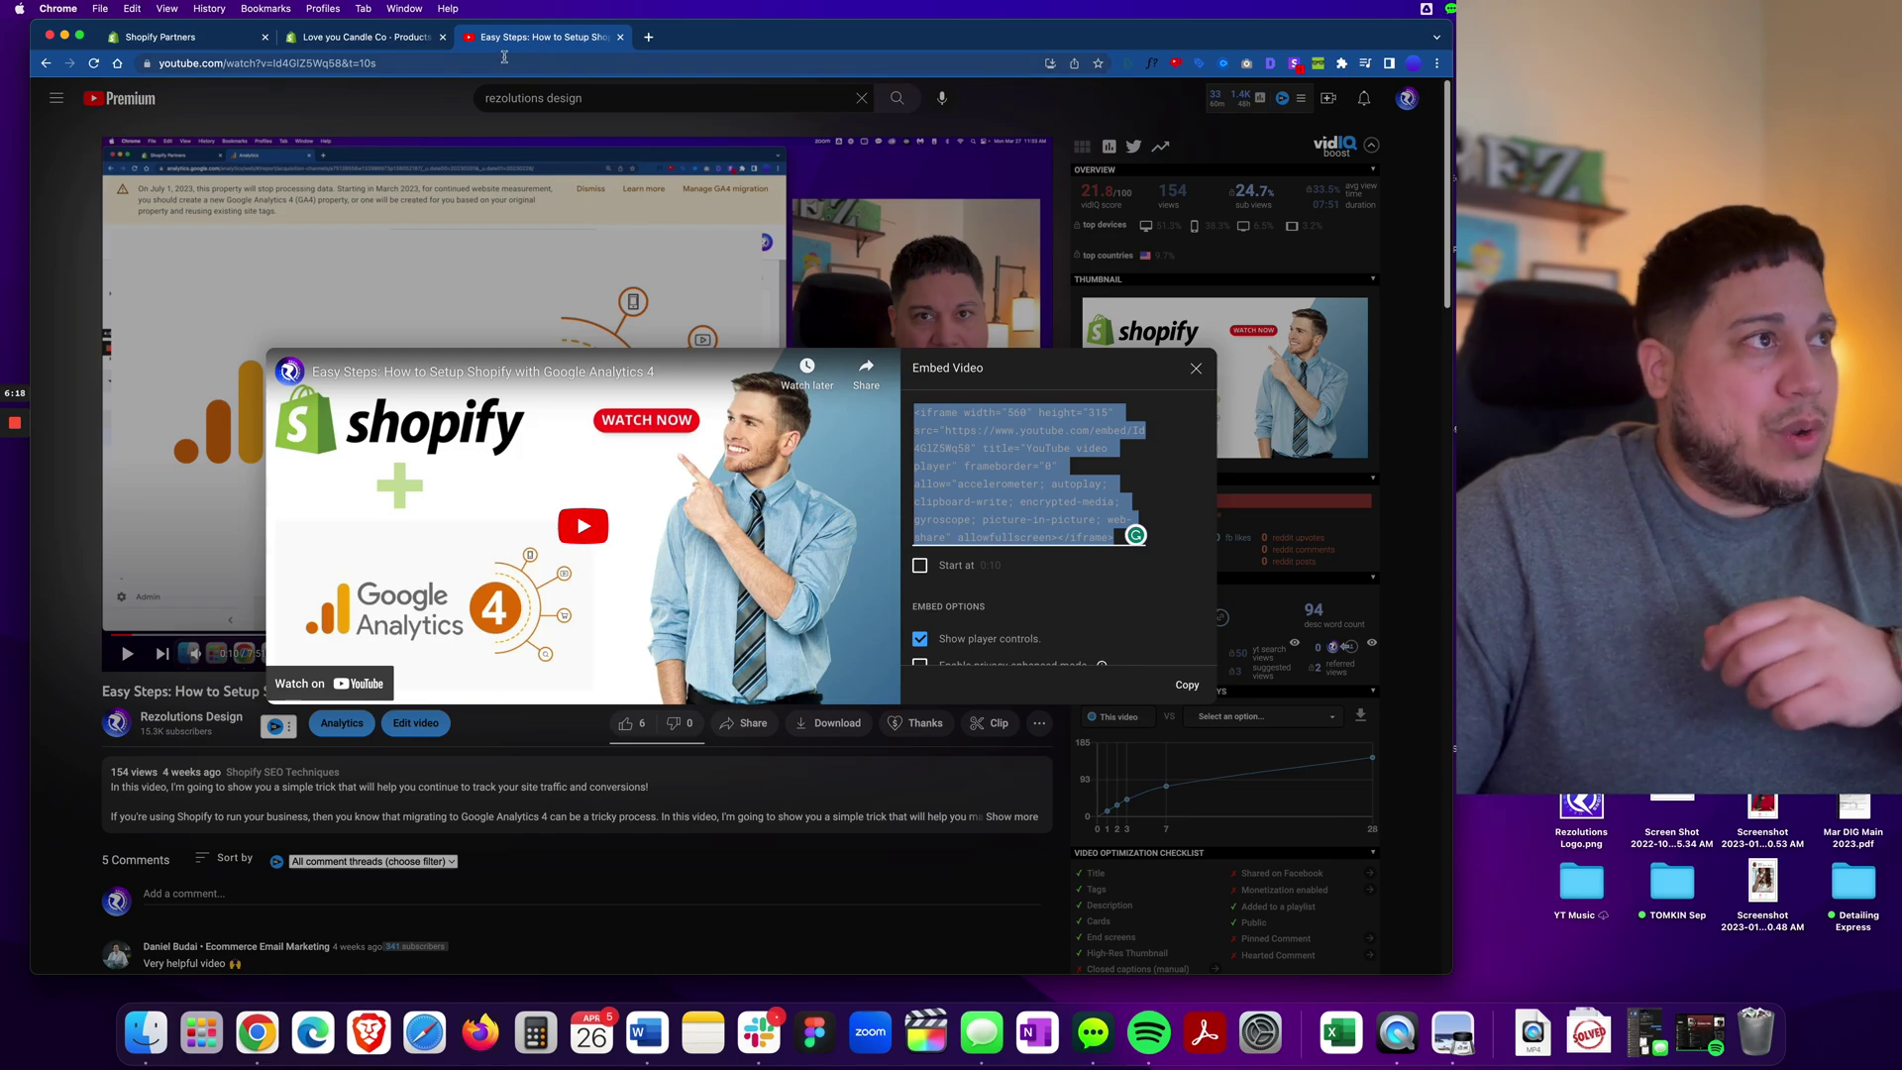
click(374, 40)
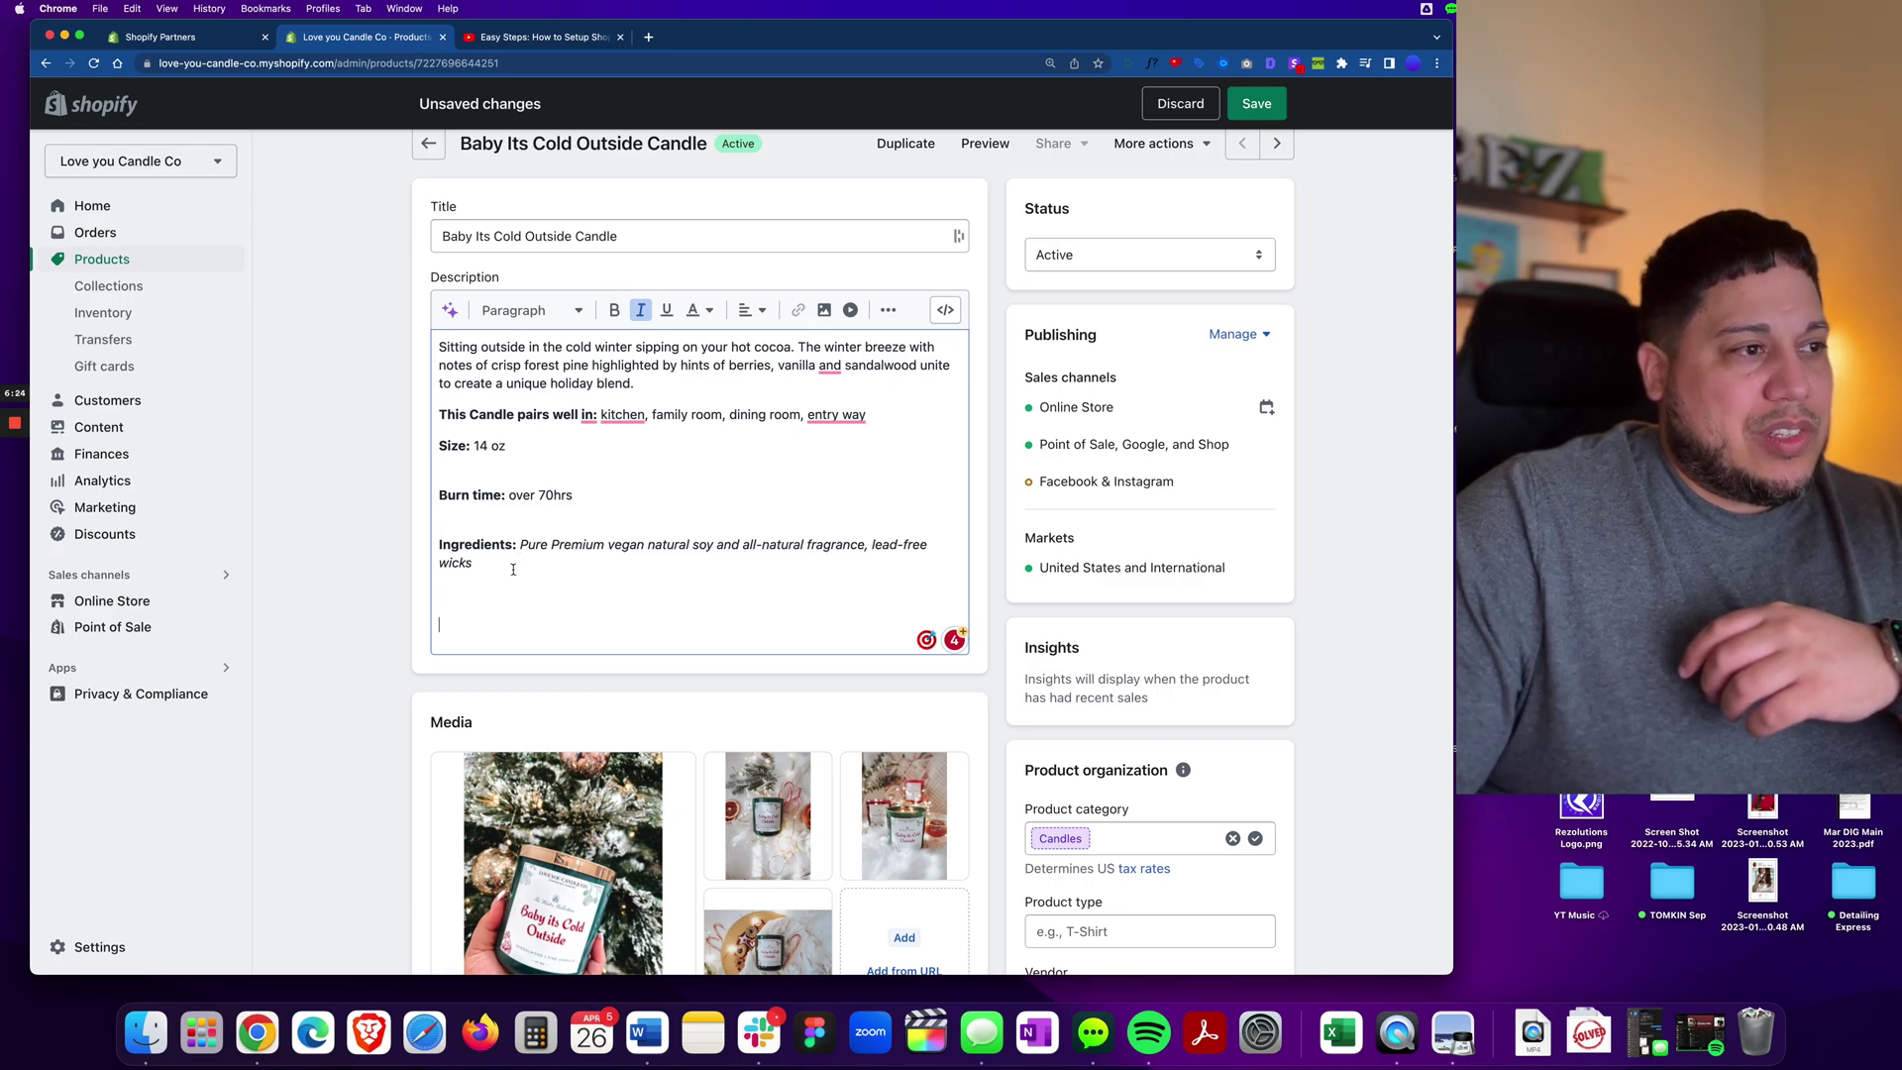
Paste the embed code into the rich-text description, then remove it again.
key(super+v)
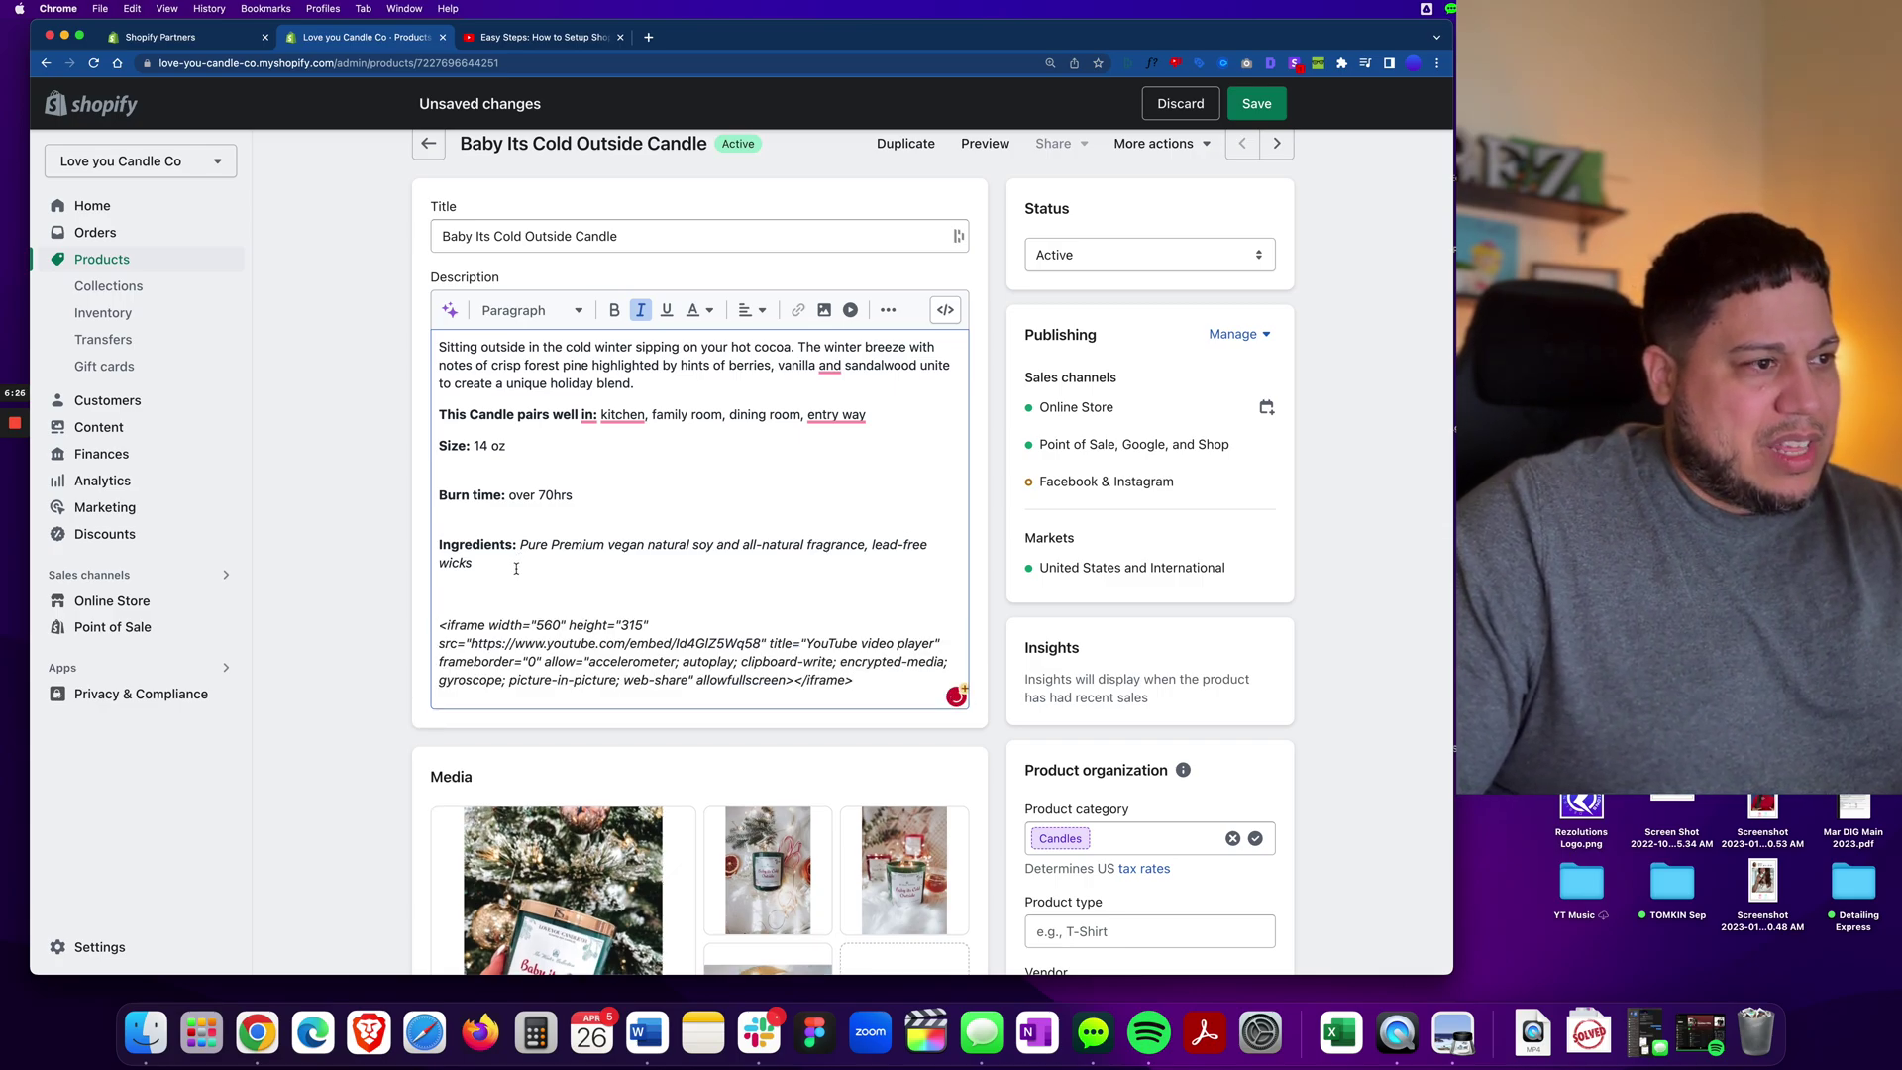
drag(854, 681, 410, 624)
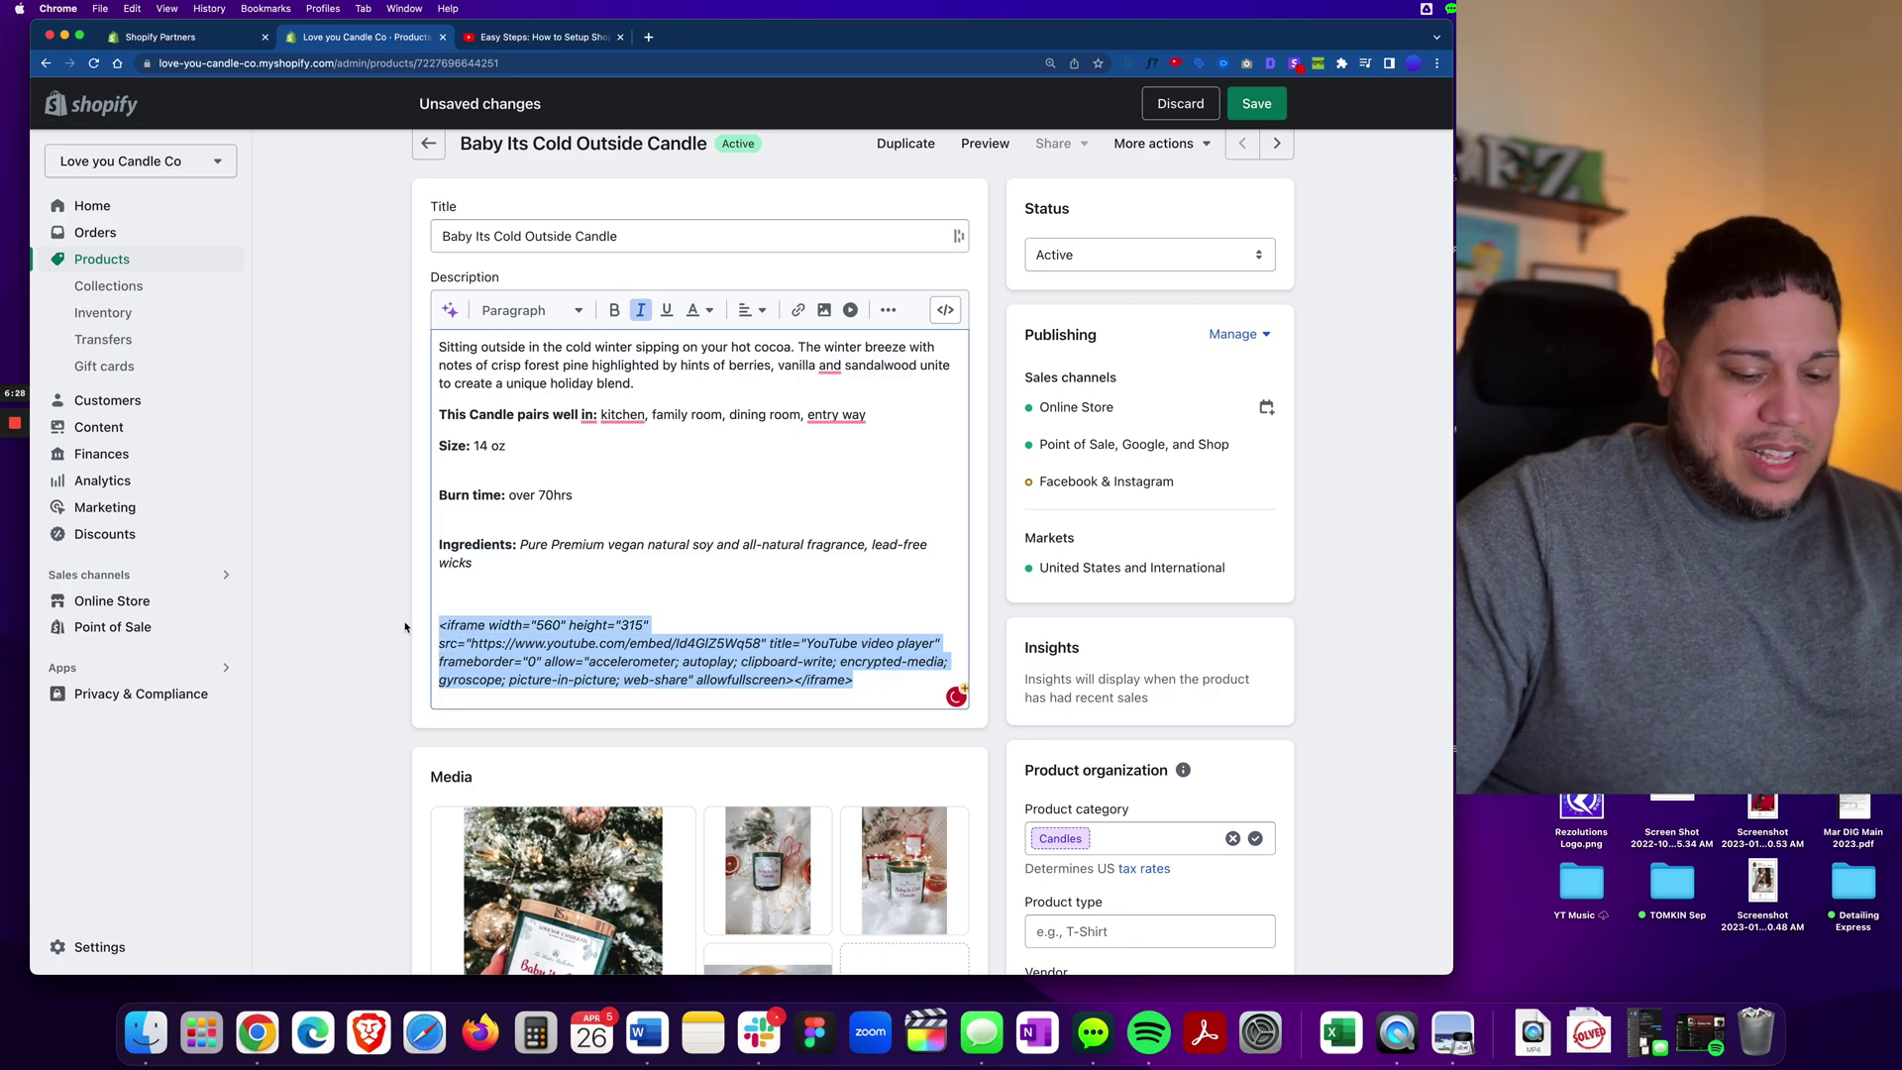
key(BackSpace)
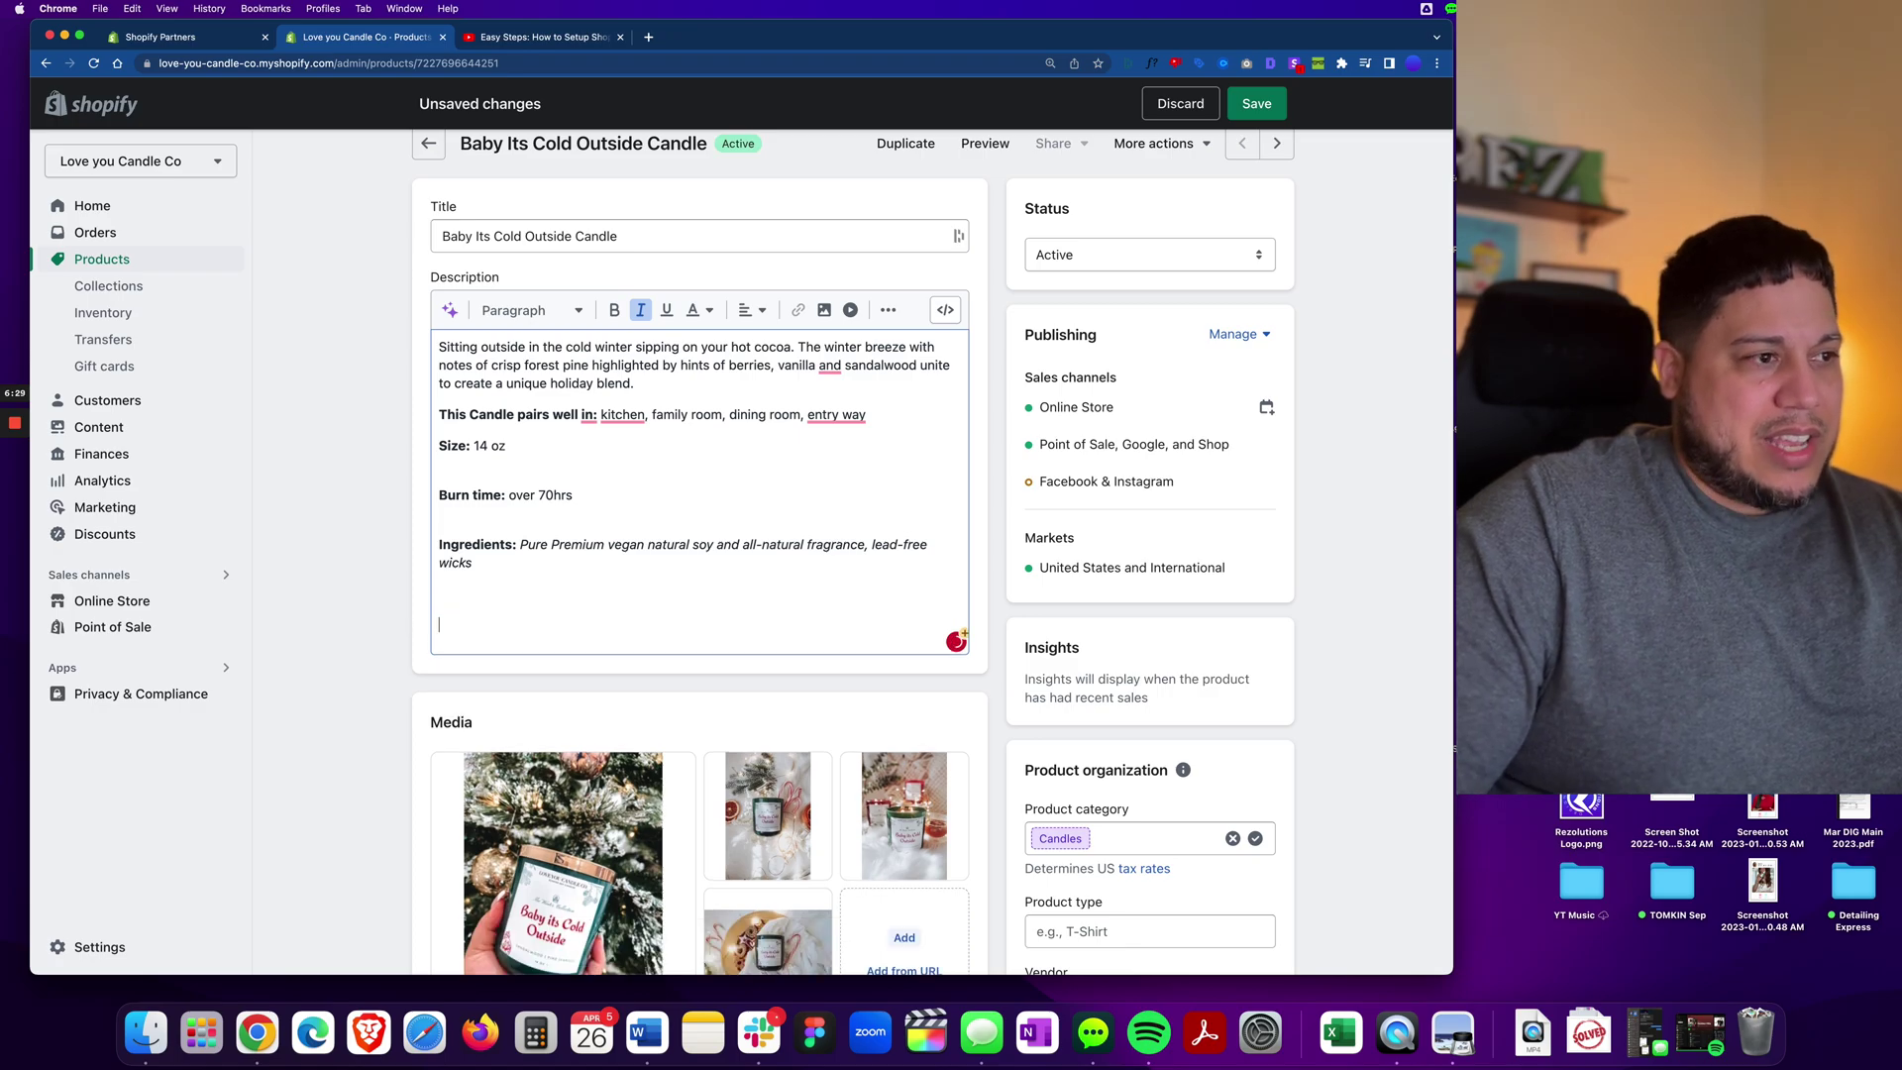
Paste the iframe code on a new line at the end of the HTML source, then return to formatted view.
click(946, 311)
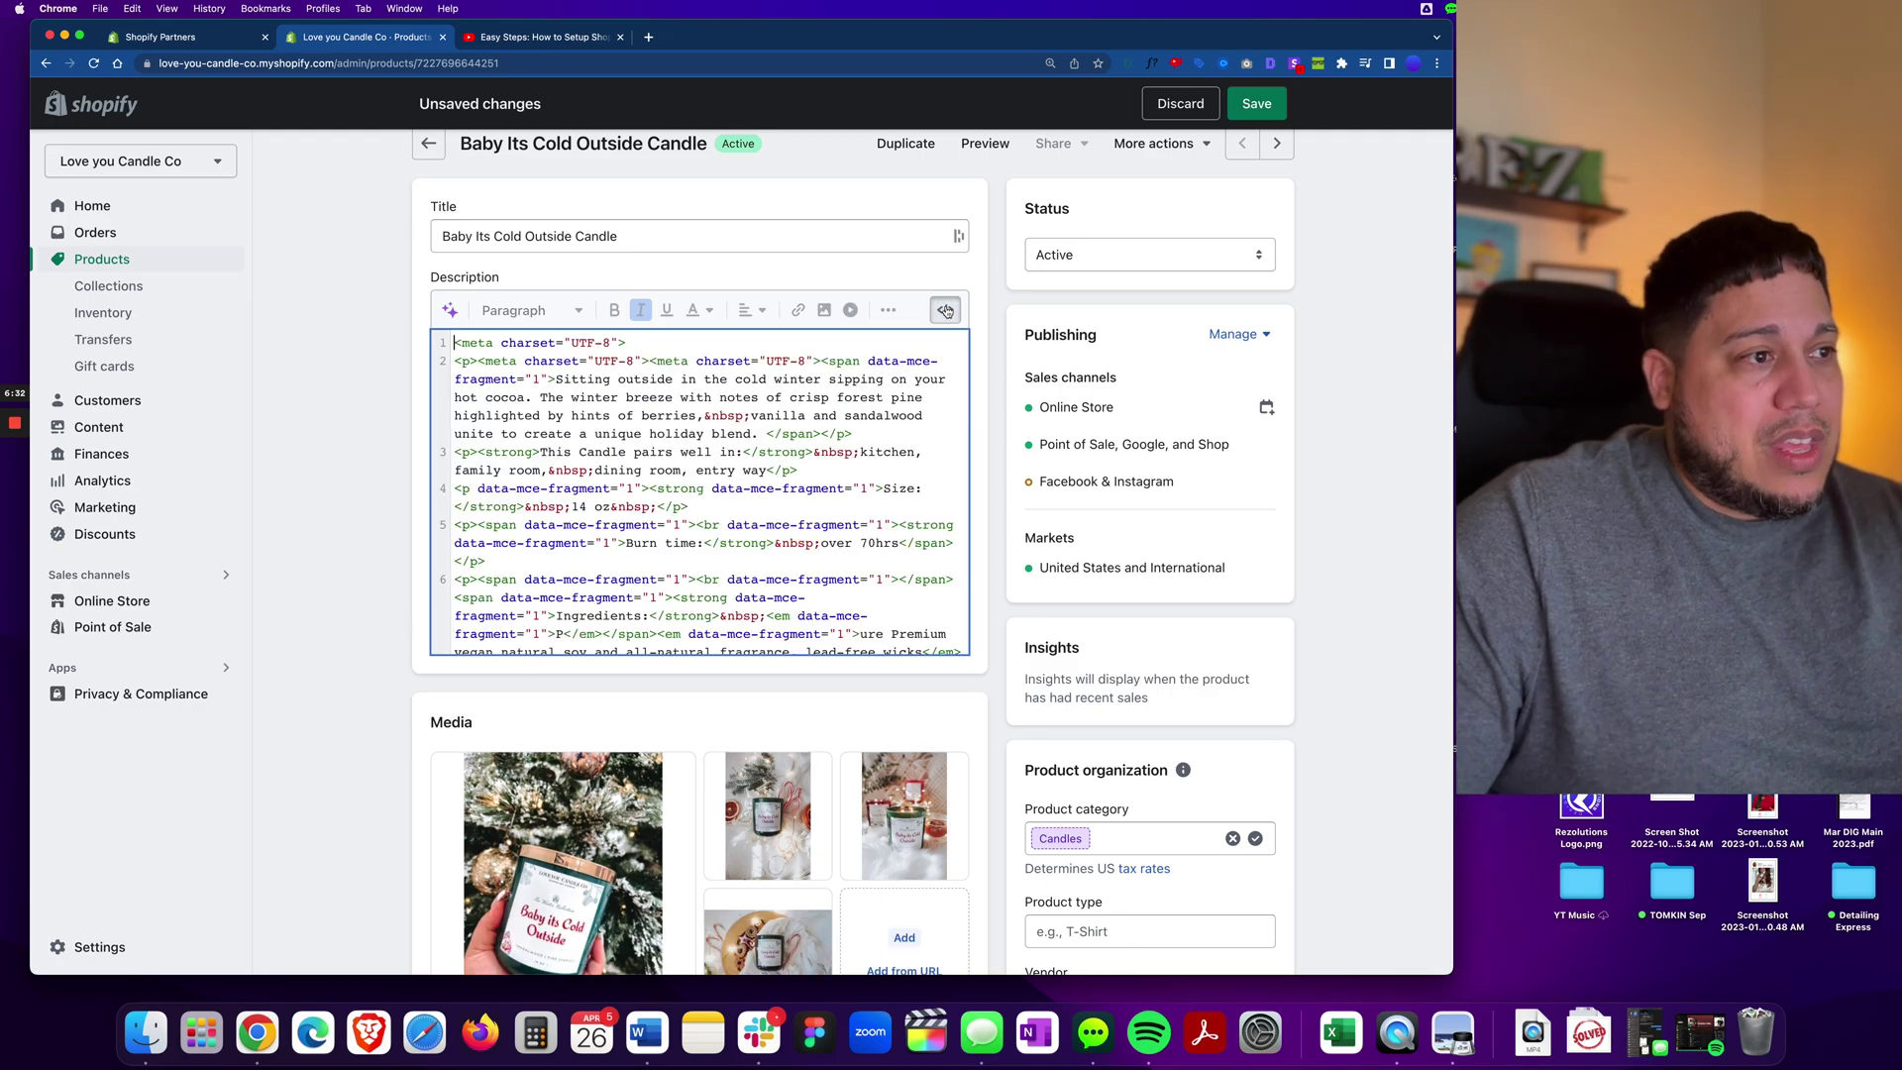
scroll(588, 500, down, 2)
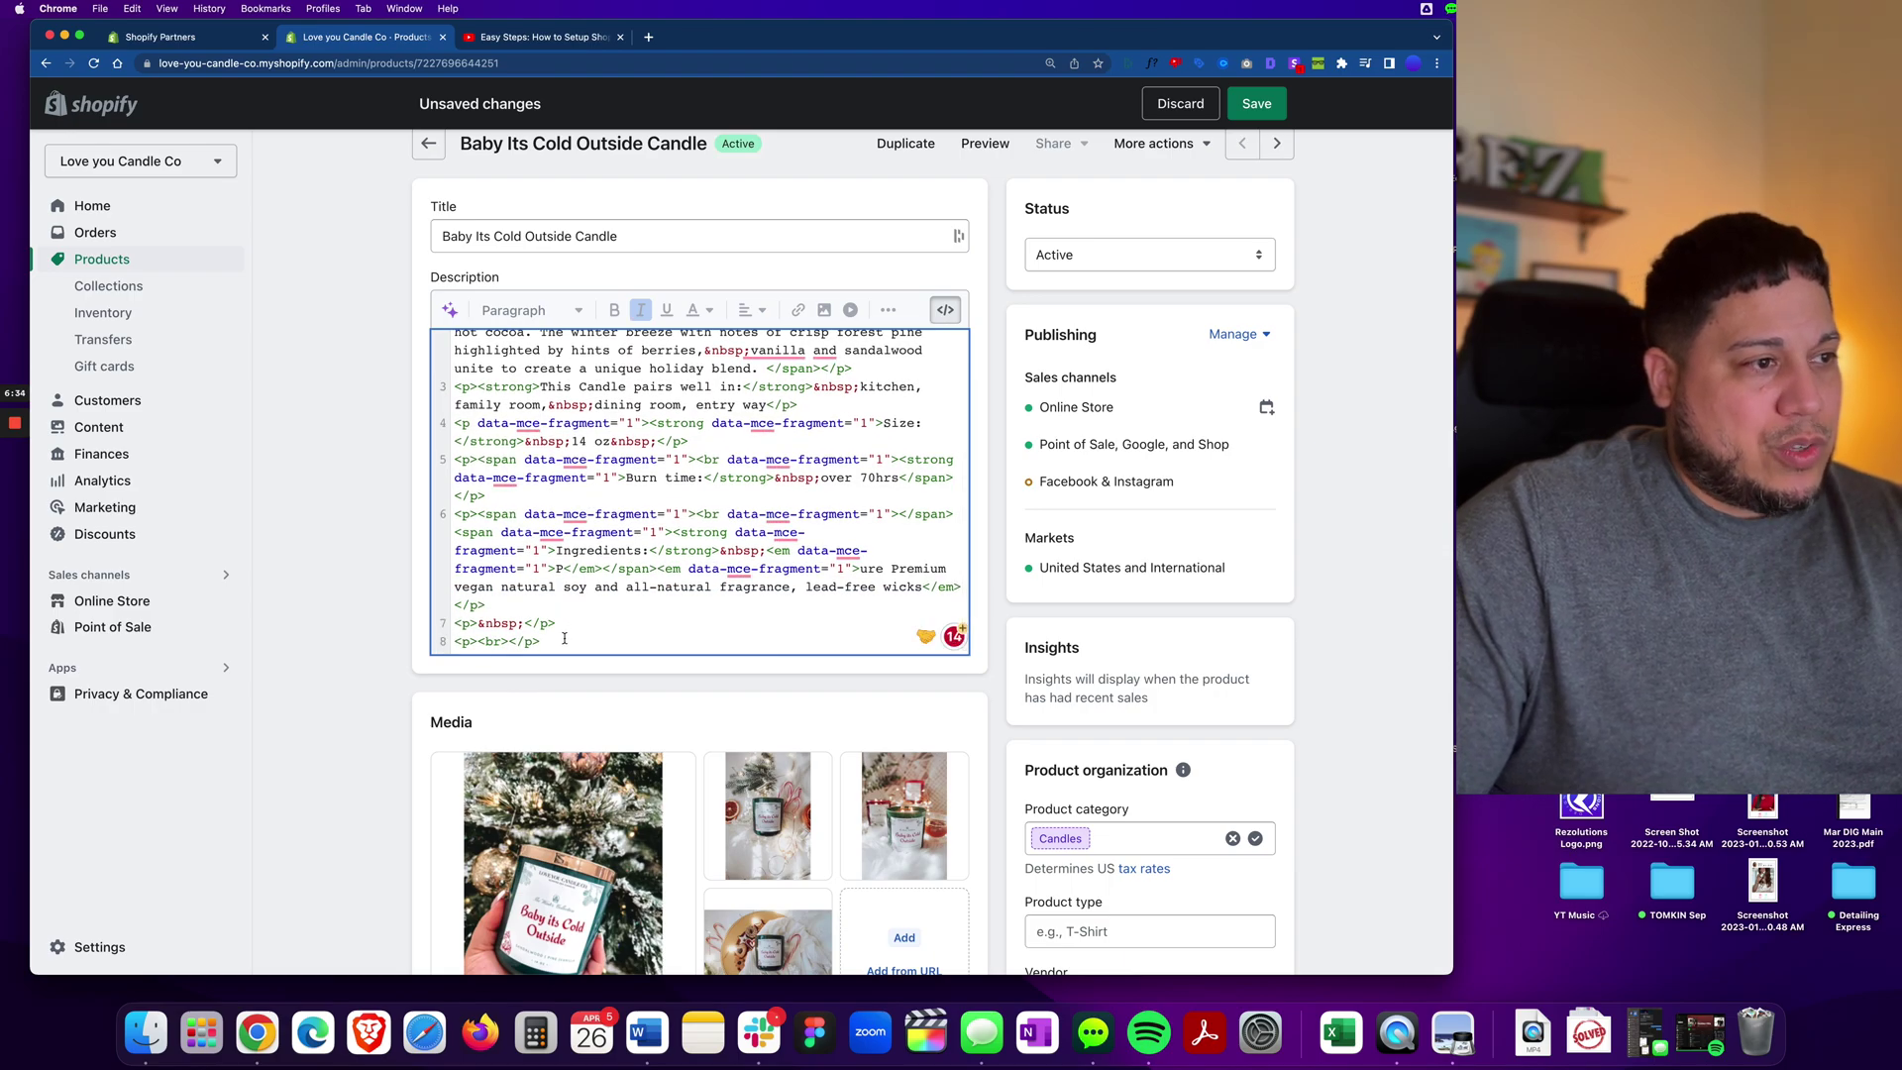
key(Return)
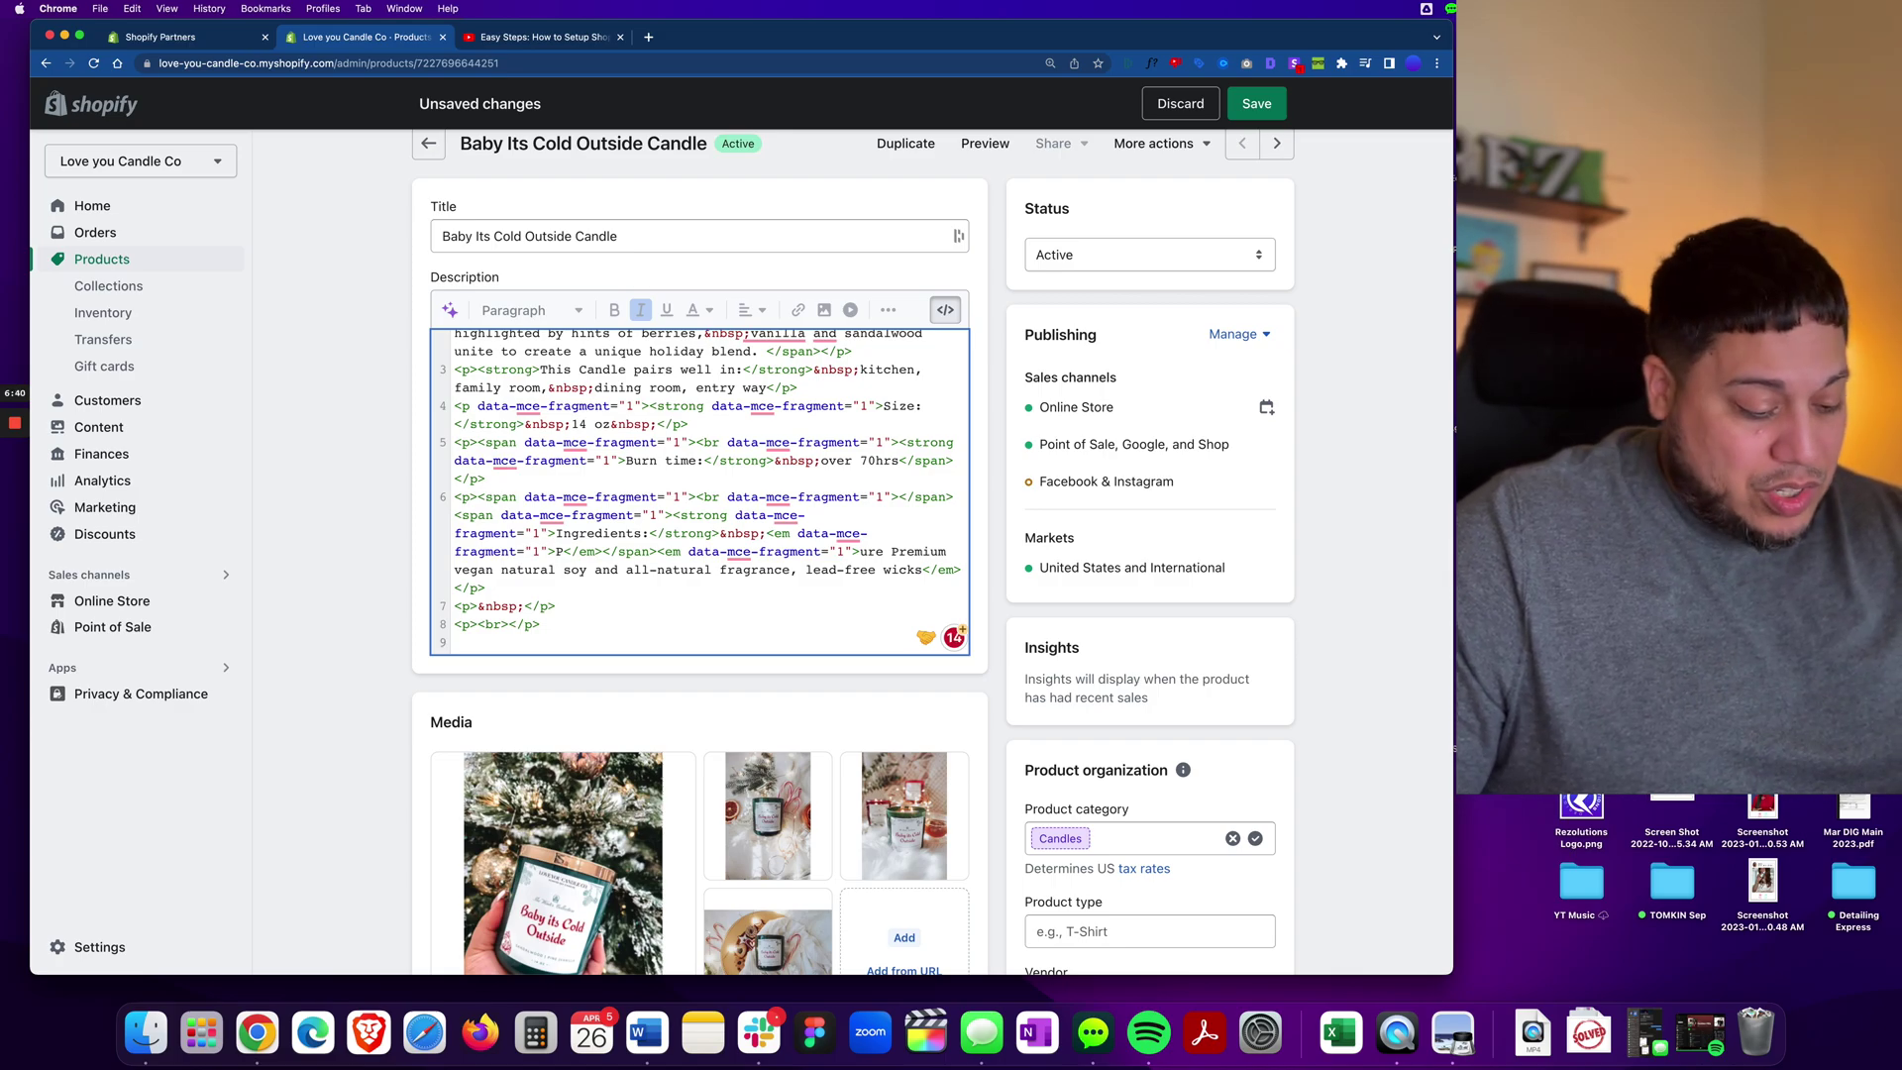
text(<iframe width="560" height="315" src="https://www.youtube.com/embed/Id4GlZ5Wq58" title="YouTube video player" frameborder="0" allow="accelerometer; autoplay; clipboard-write; encrypted-media; gyroscope; picture-in-picture; web-share" allowfullscreen></iframe>)
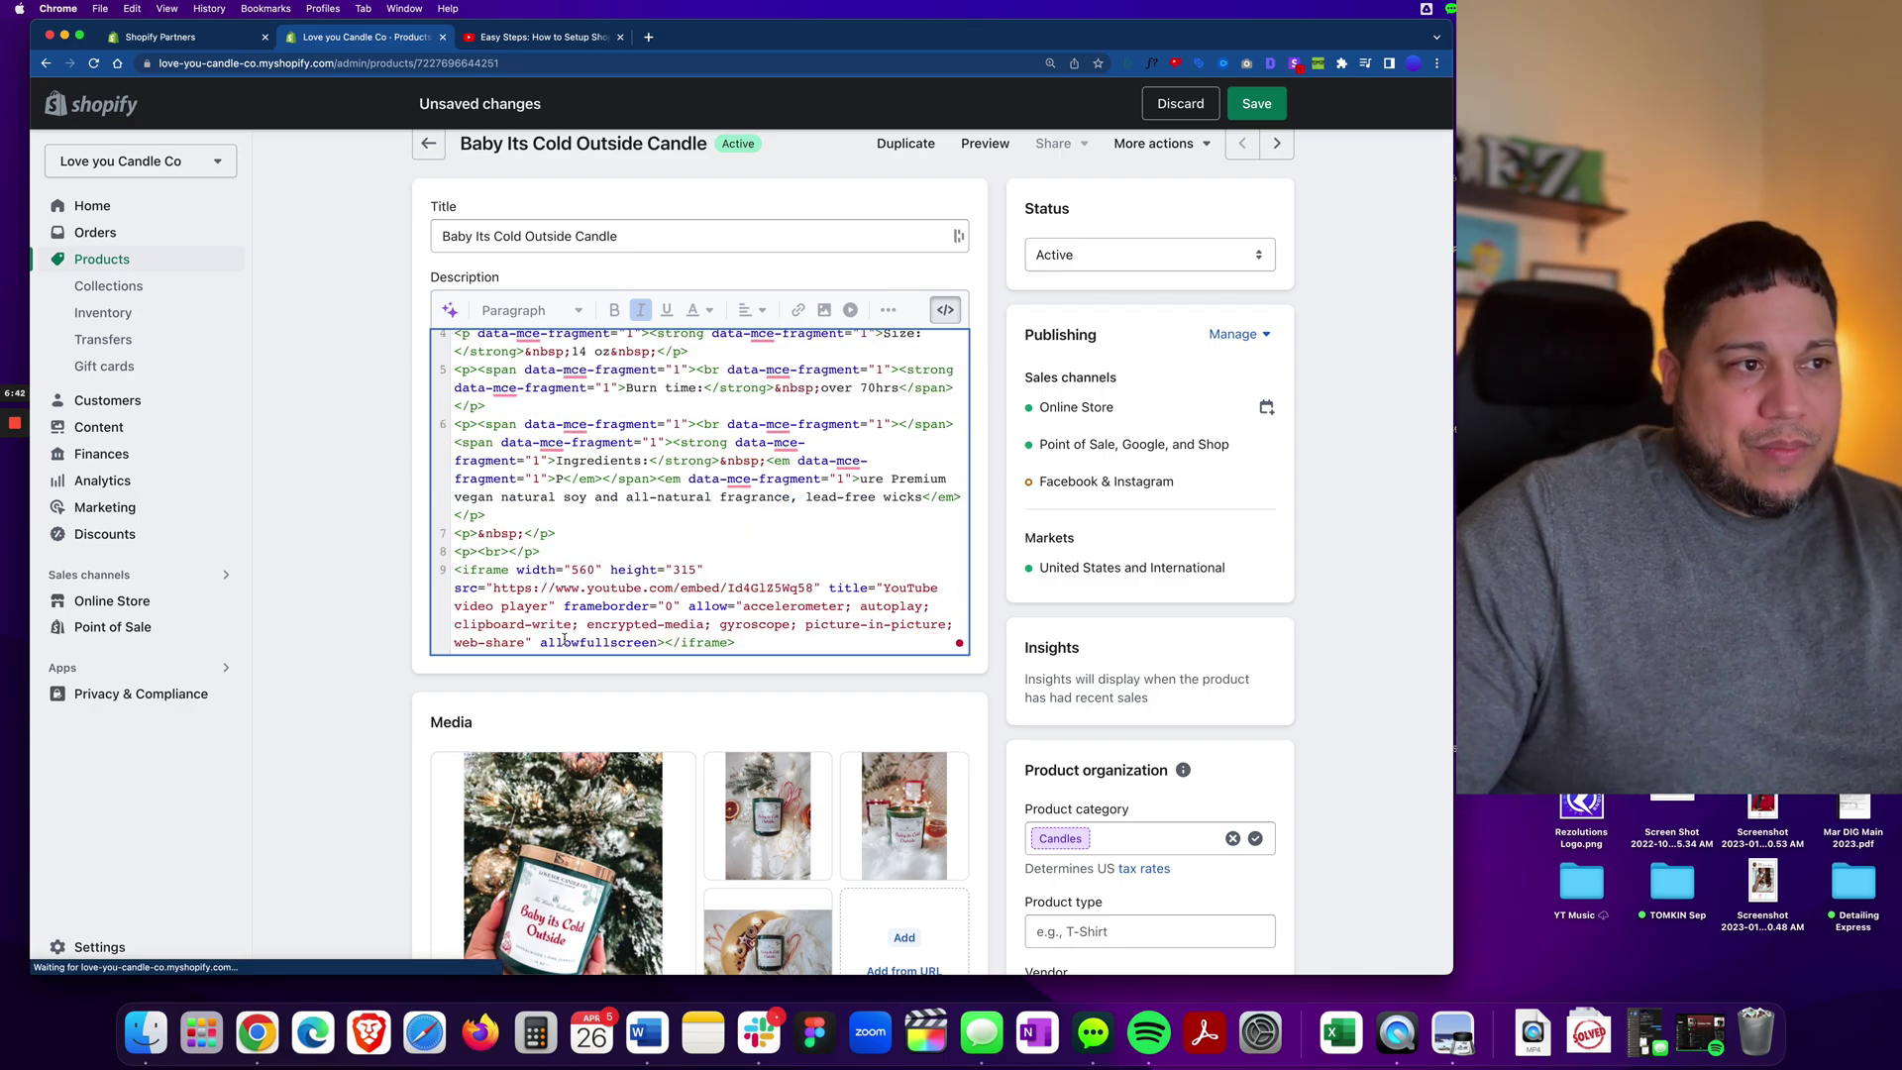
click(945, 311)
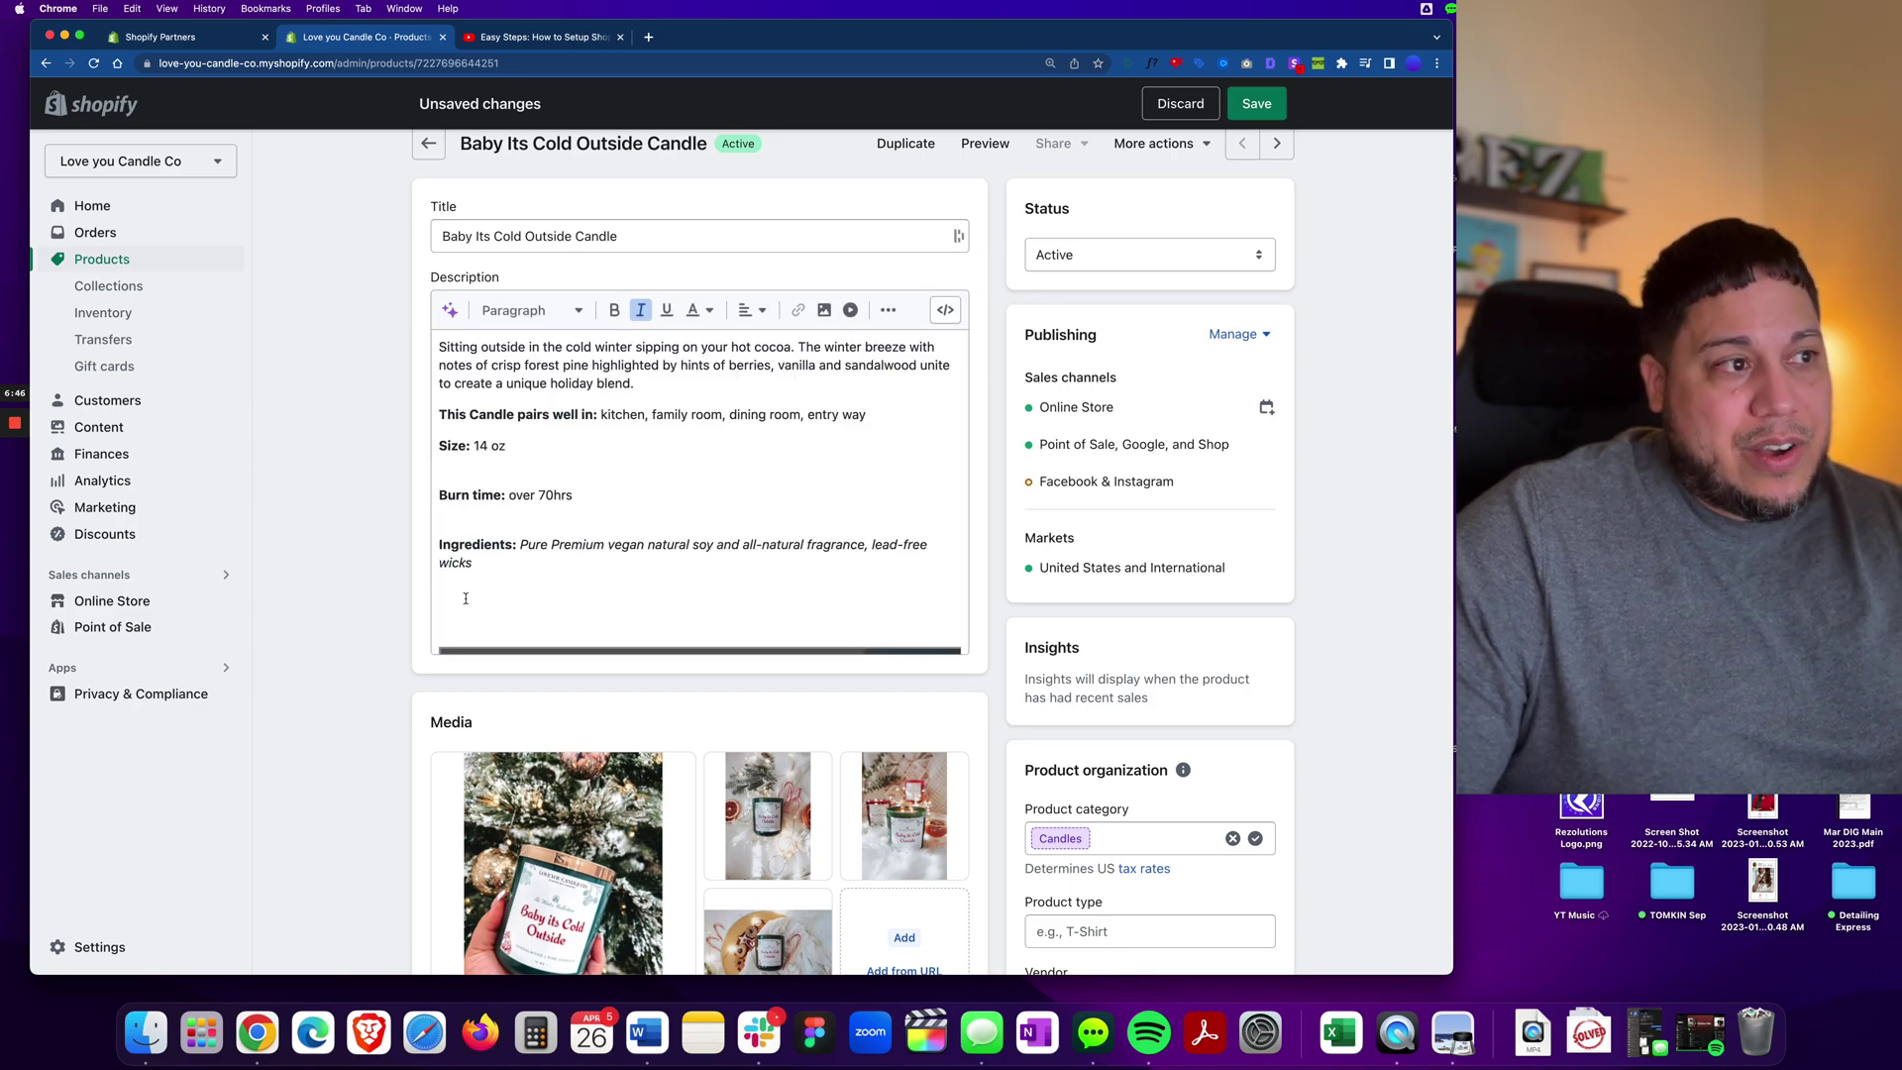
scroll(605, 567, down, 3)
scroll(614, 495, up, 5)
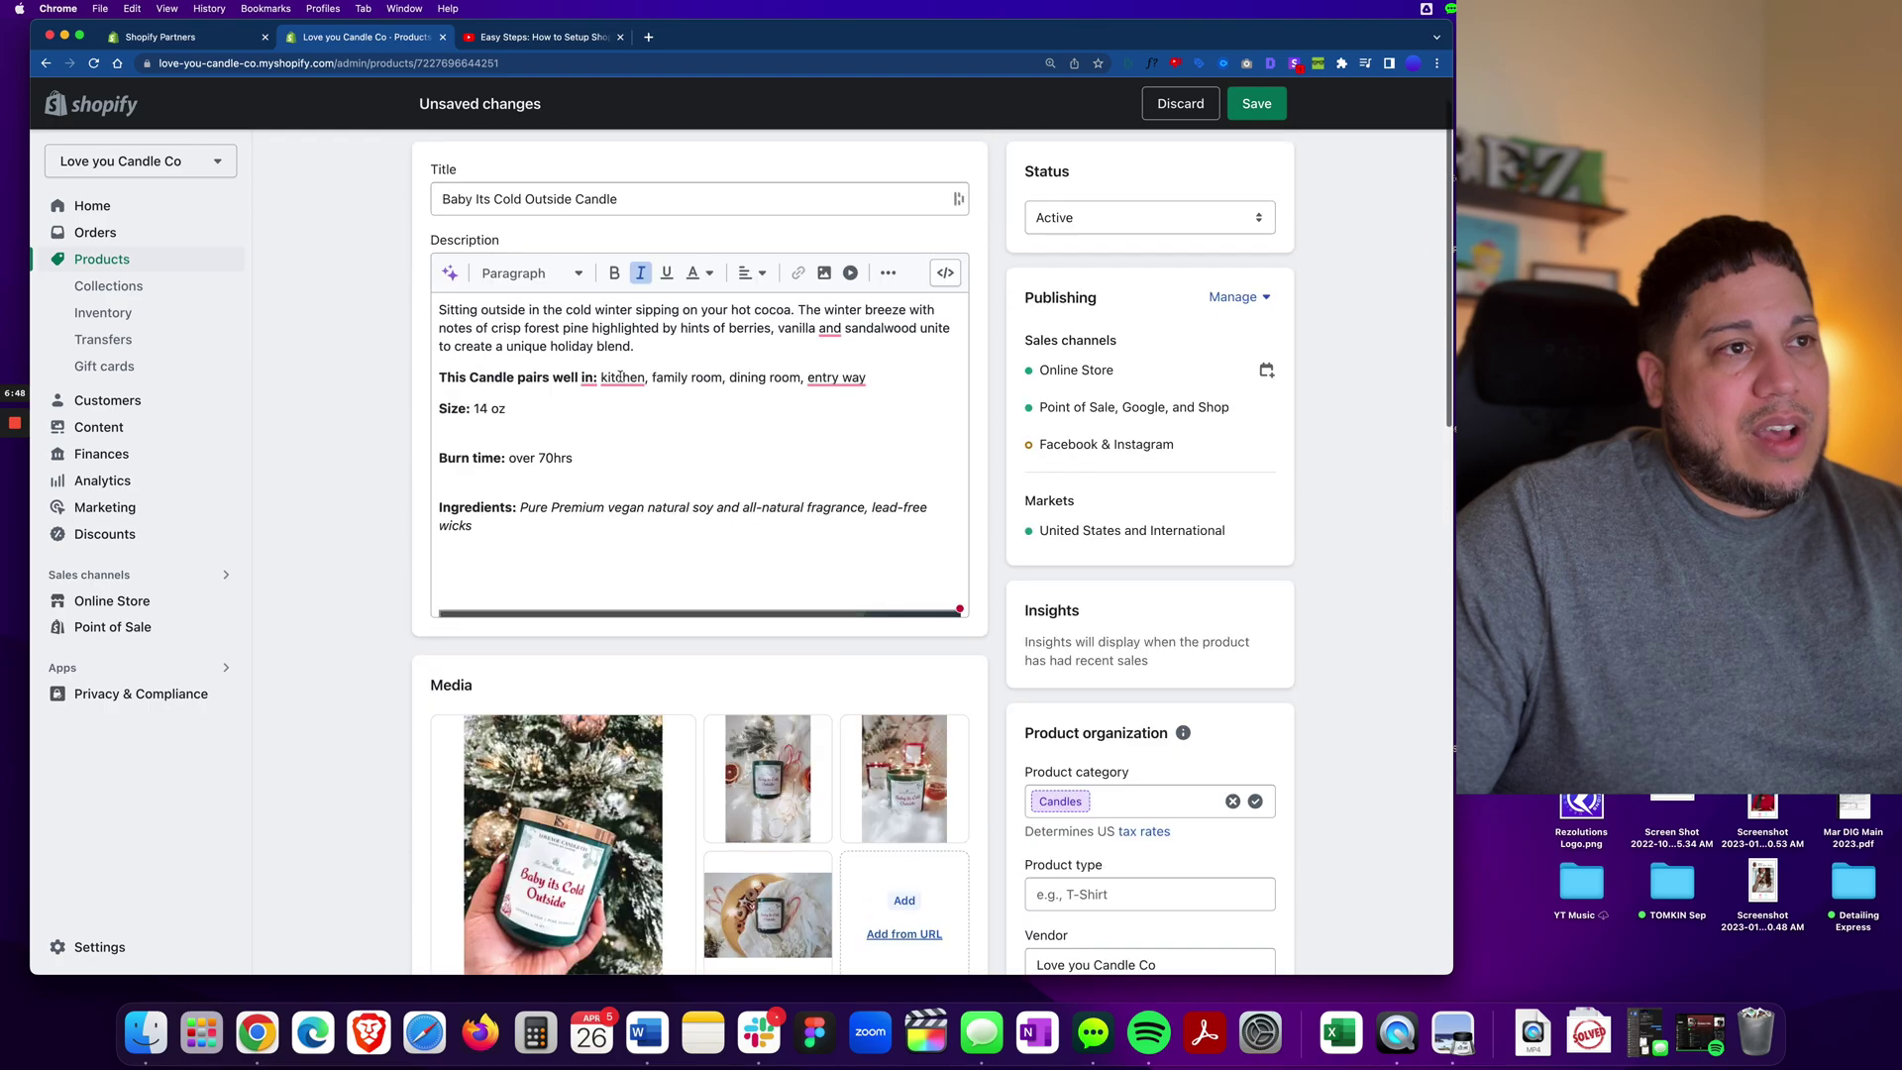
Save the candle product and open its live storefront page with View.
click(1250, 102)
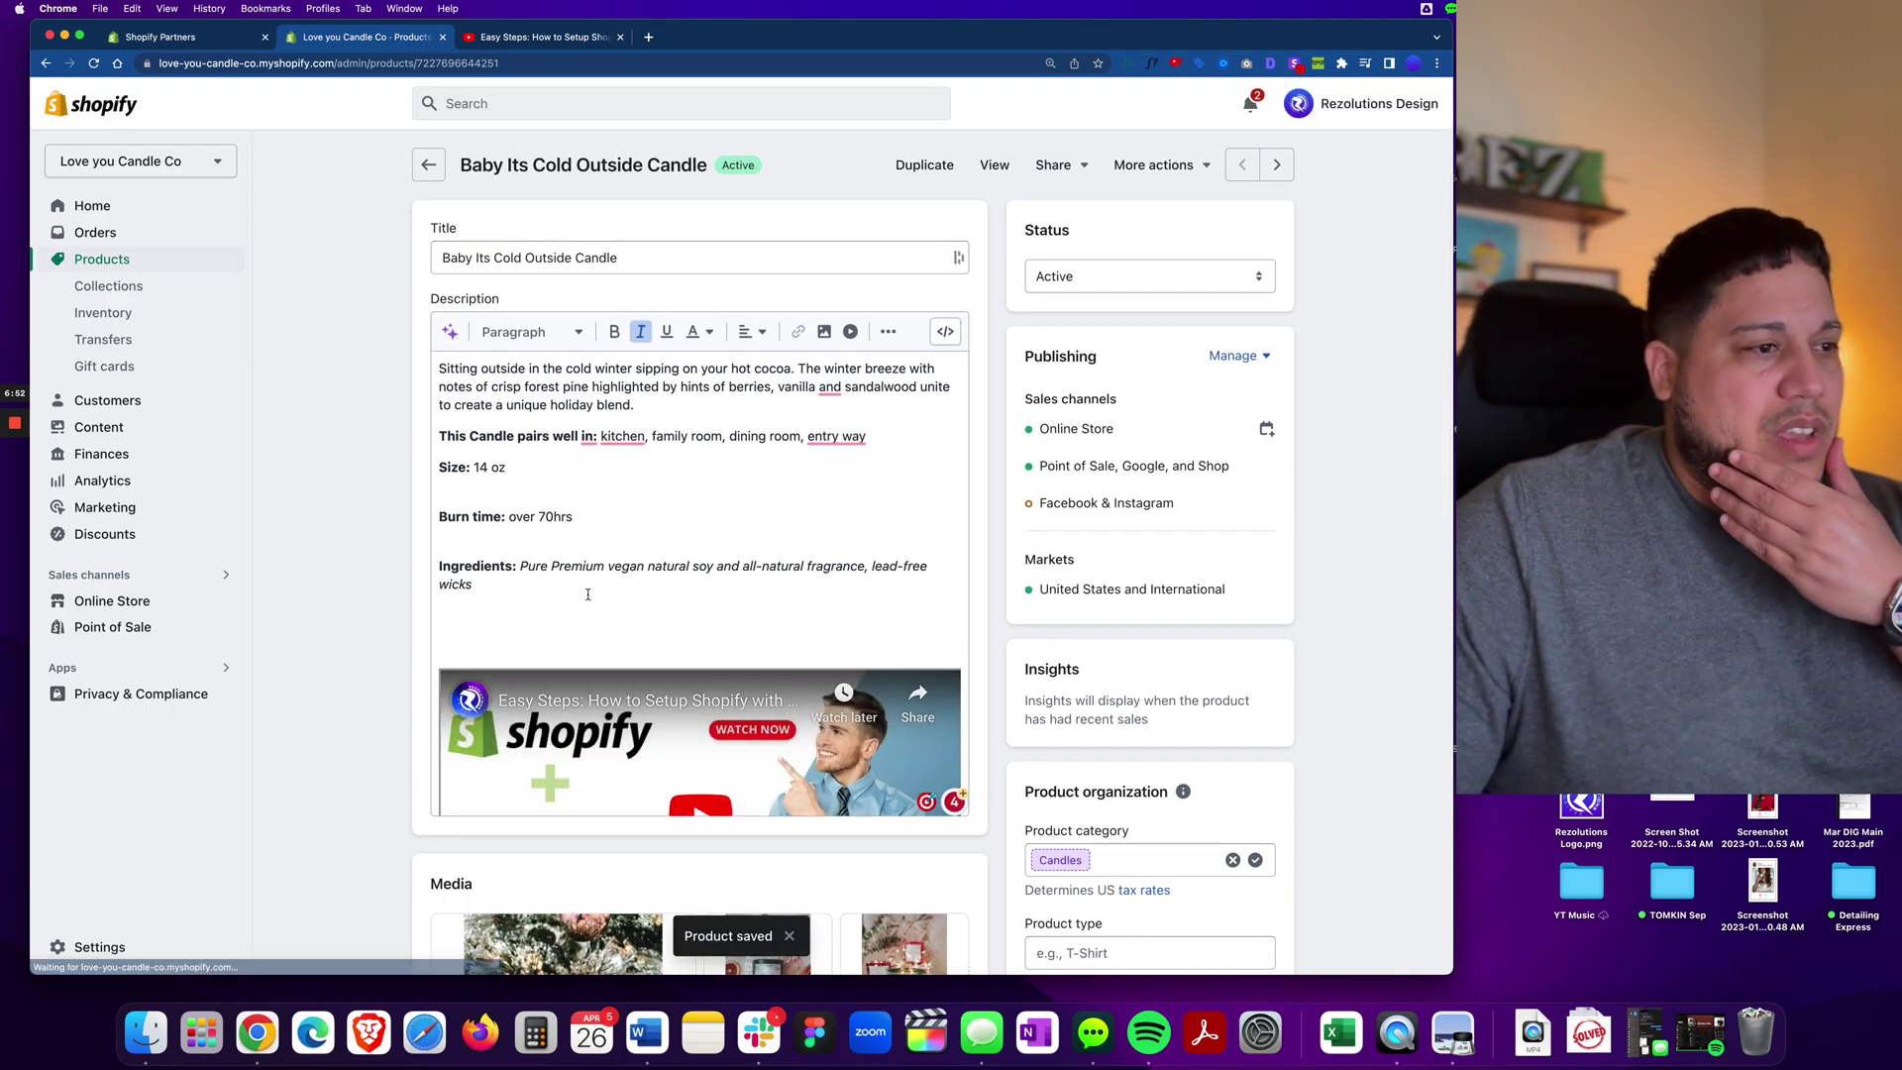
scroll(643, 600, down, 3)
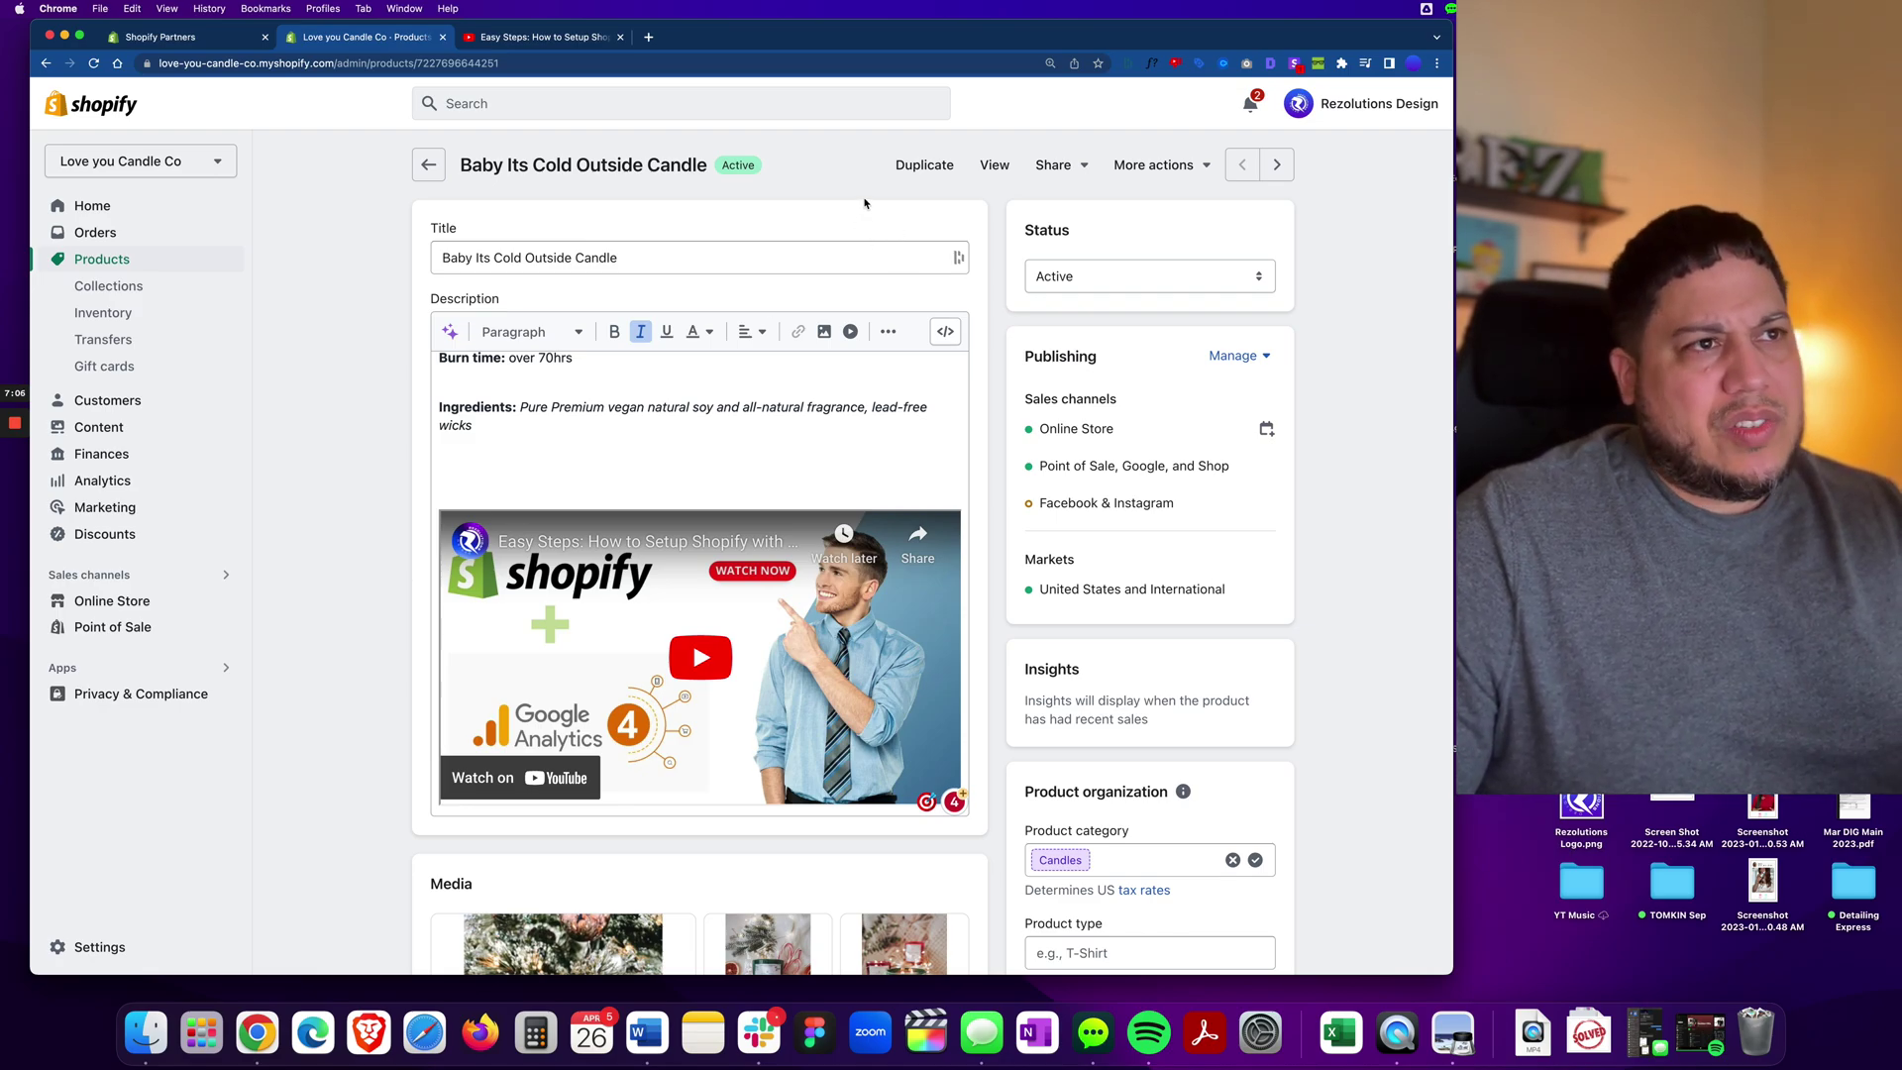
click(991, 166)
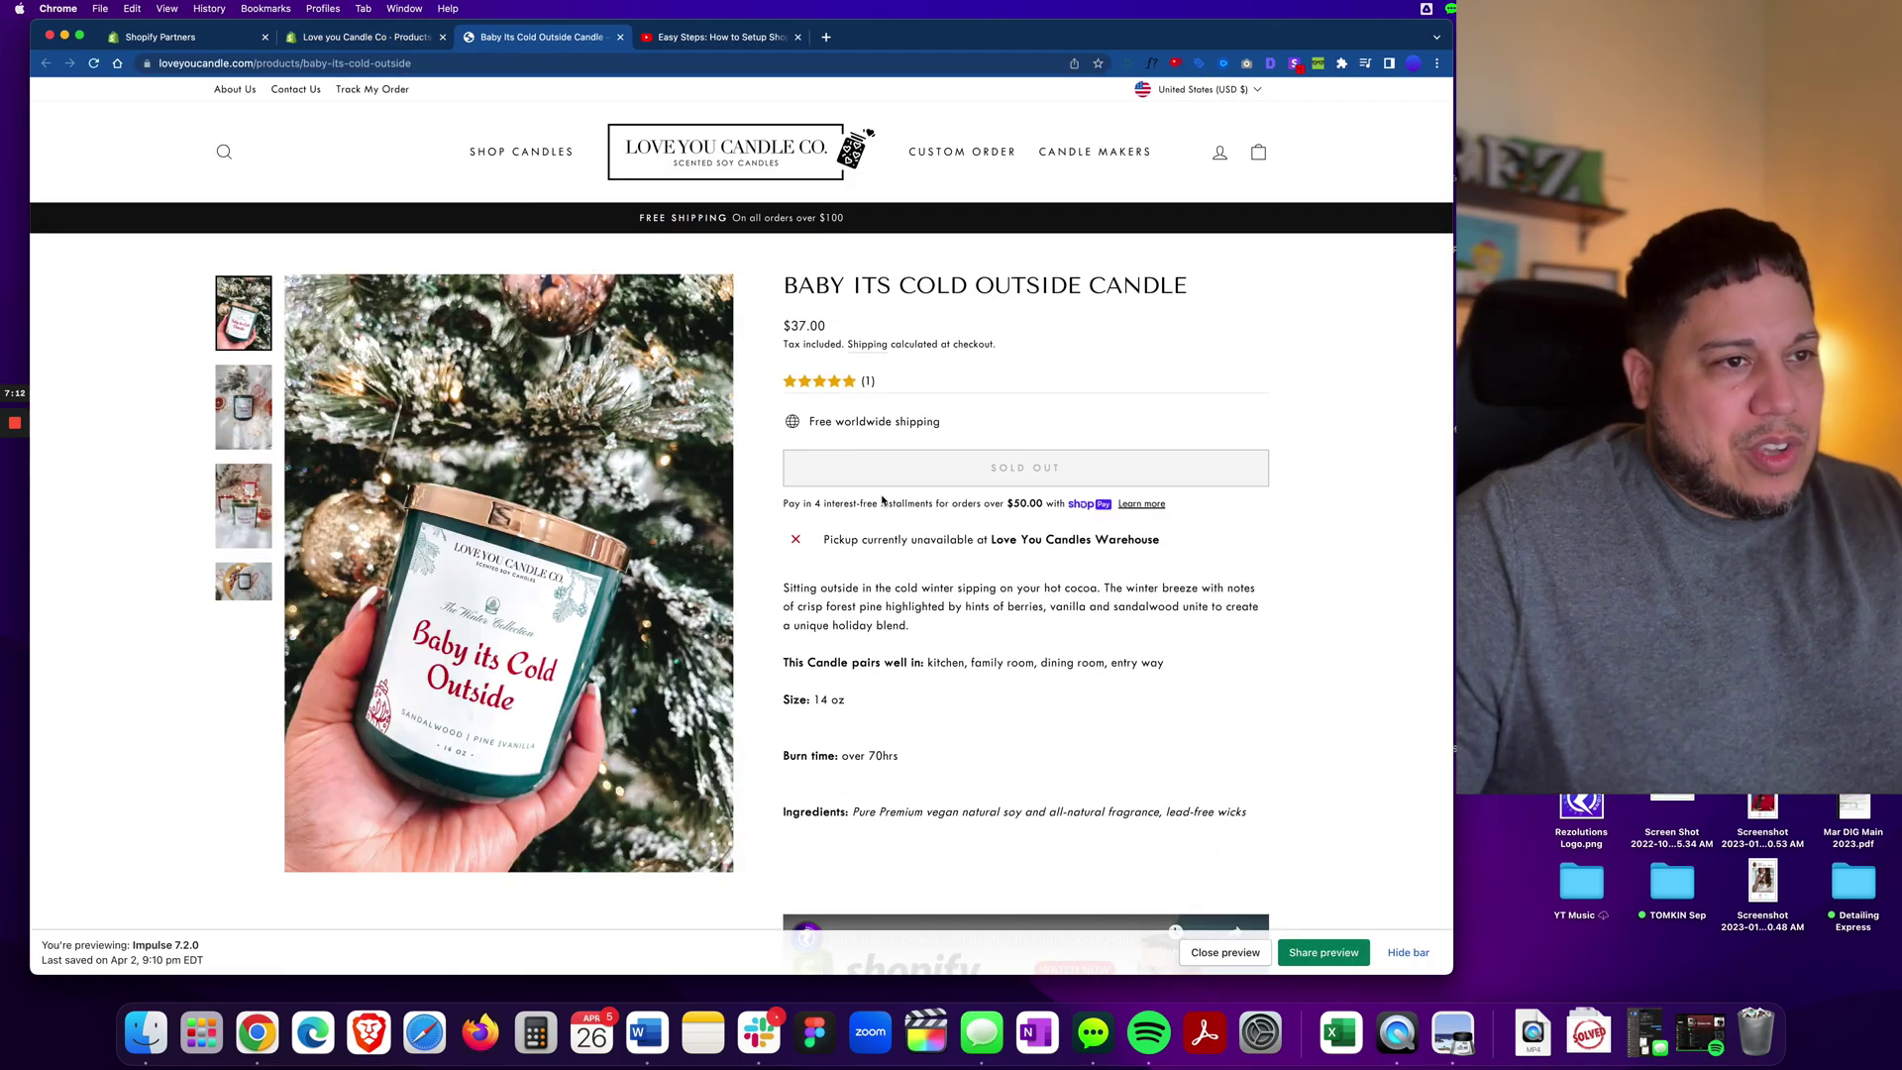
Play, then pause, the embedded YouTube video below the ingredients on the storefront page.
scroll(883, 500, down, 6)
scroll(889, 531, up, 7)
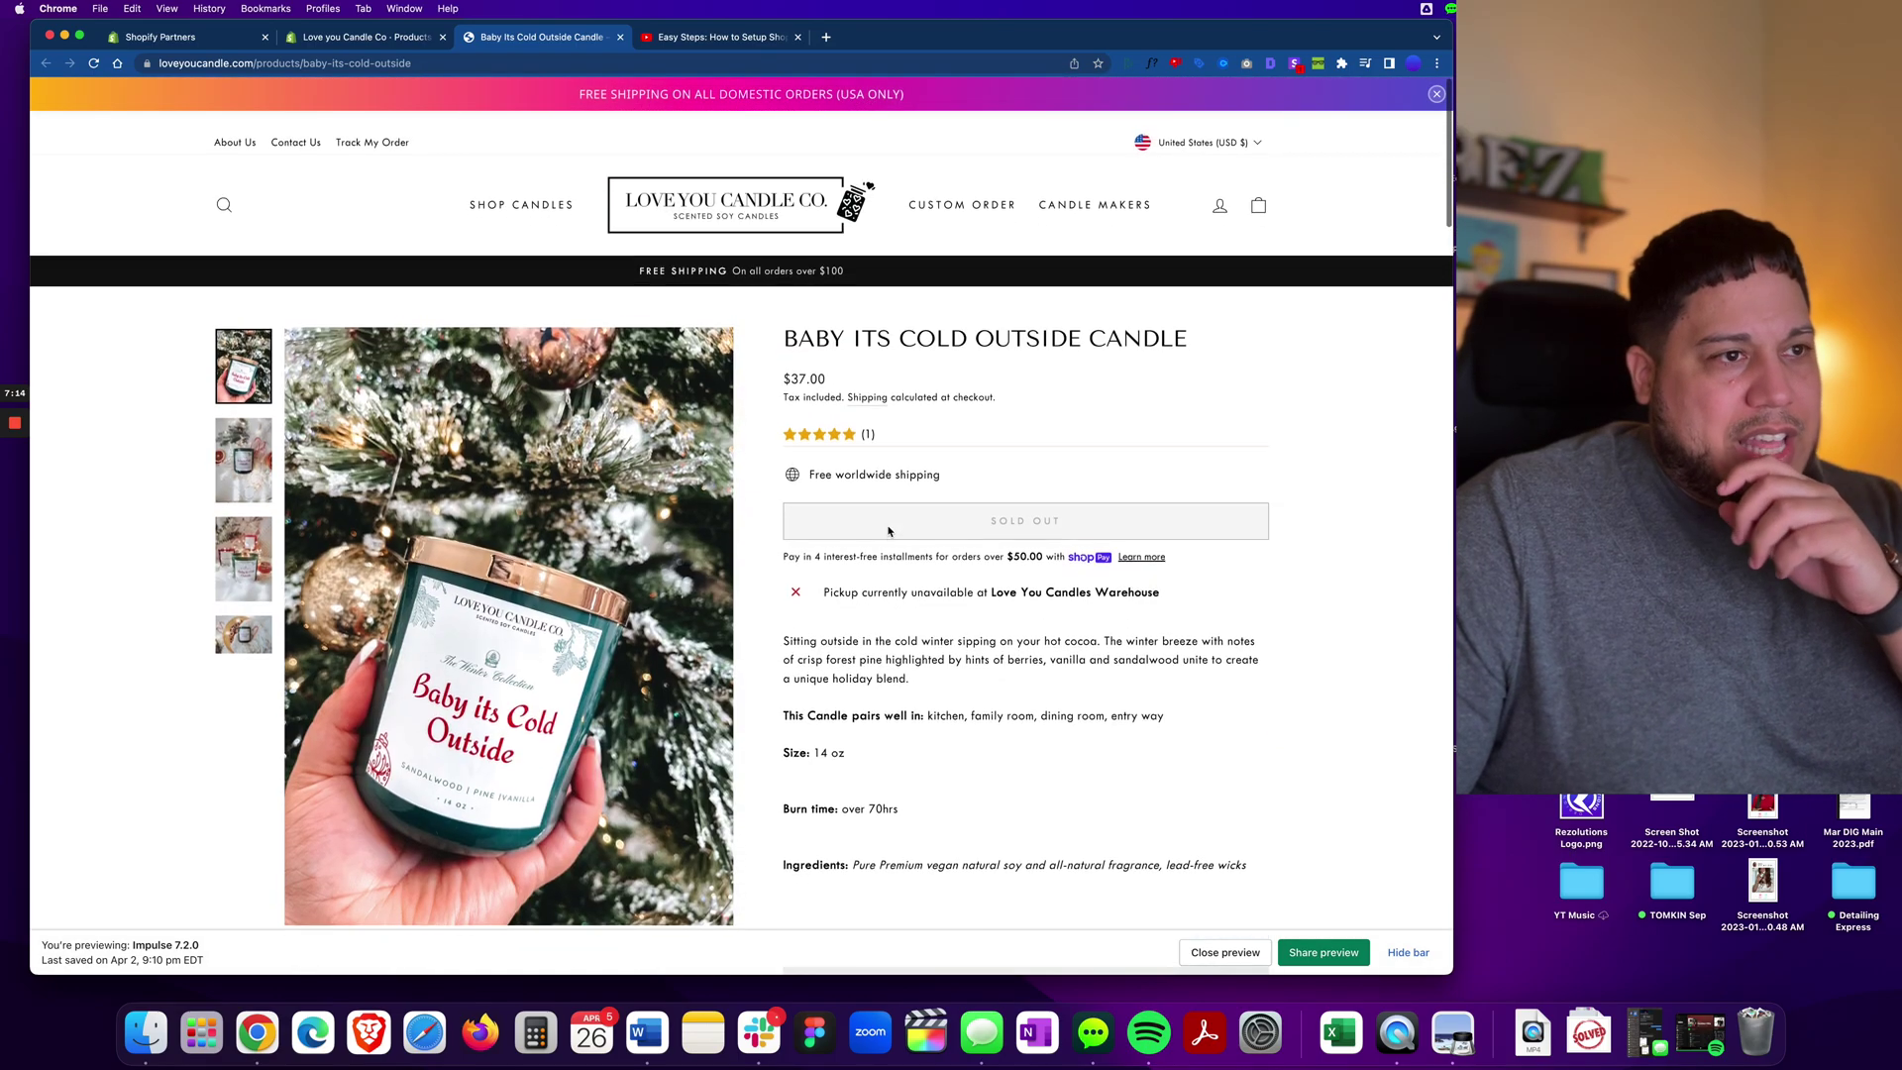
scroll(889, 531, down, 6)
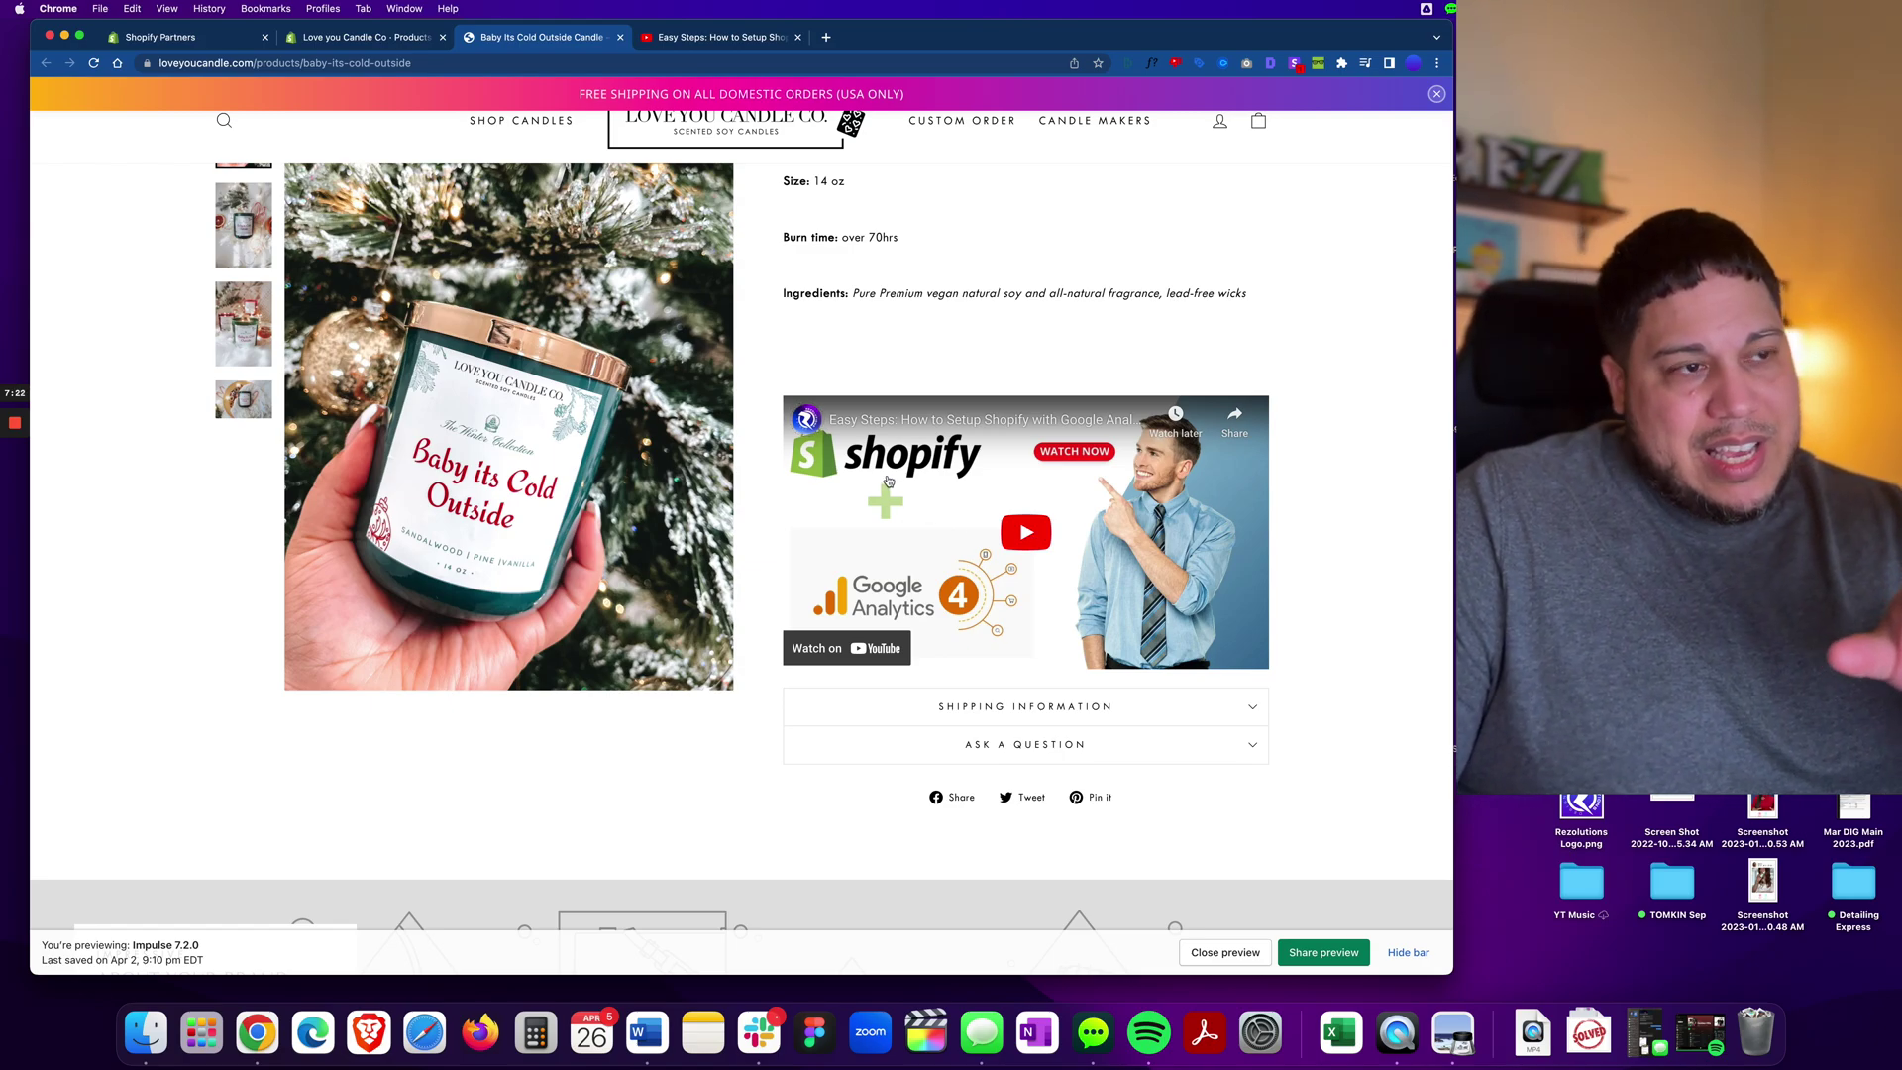
mouse_move(832, 428)
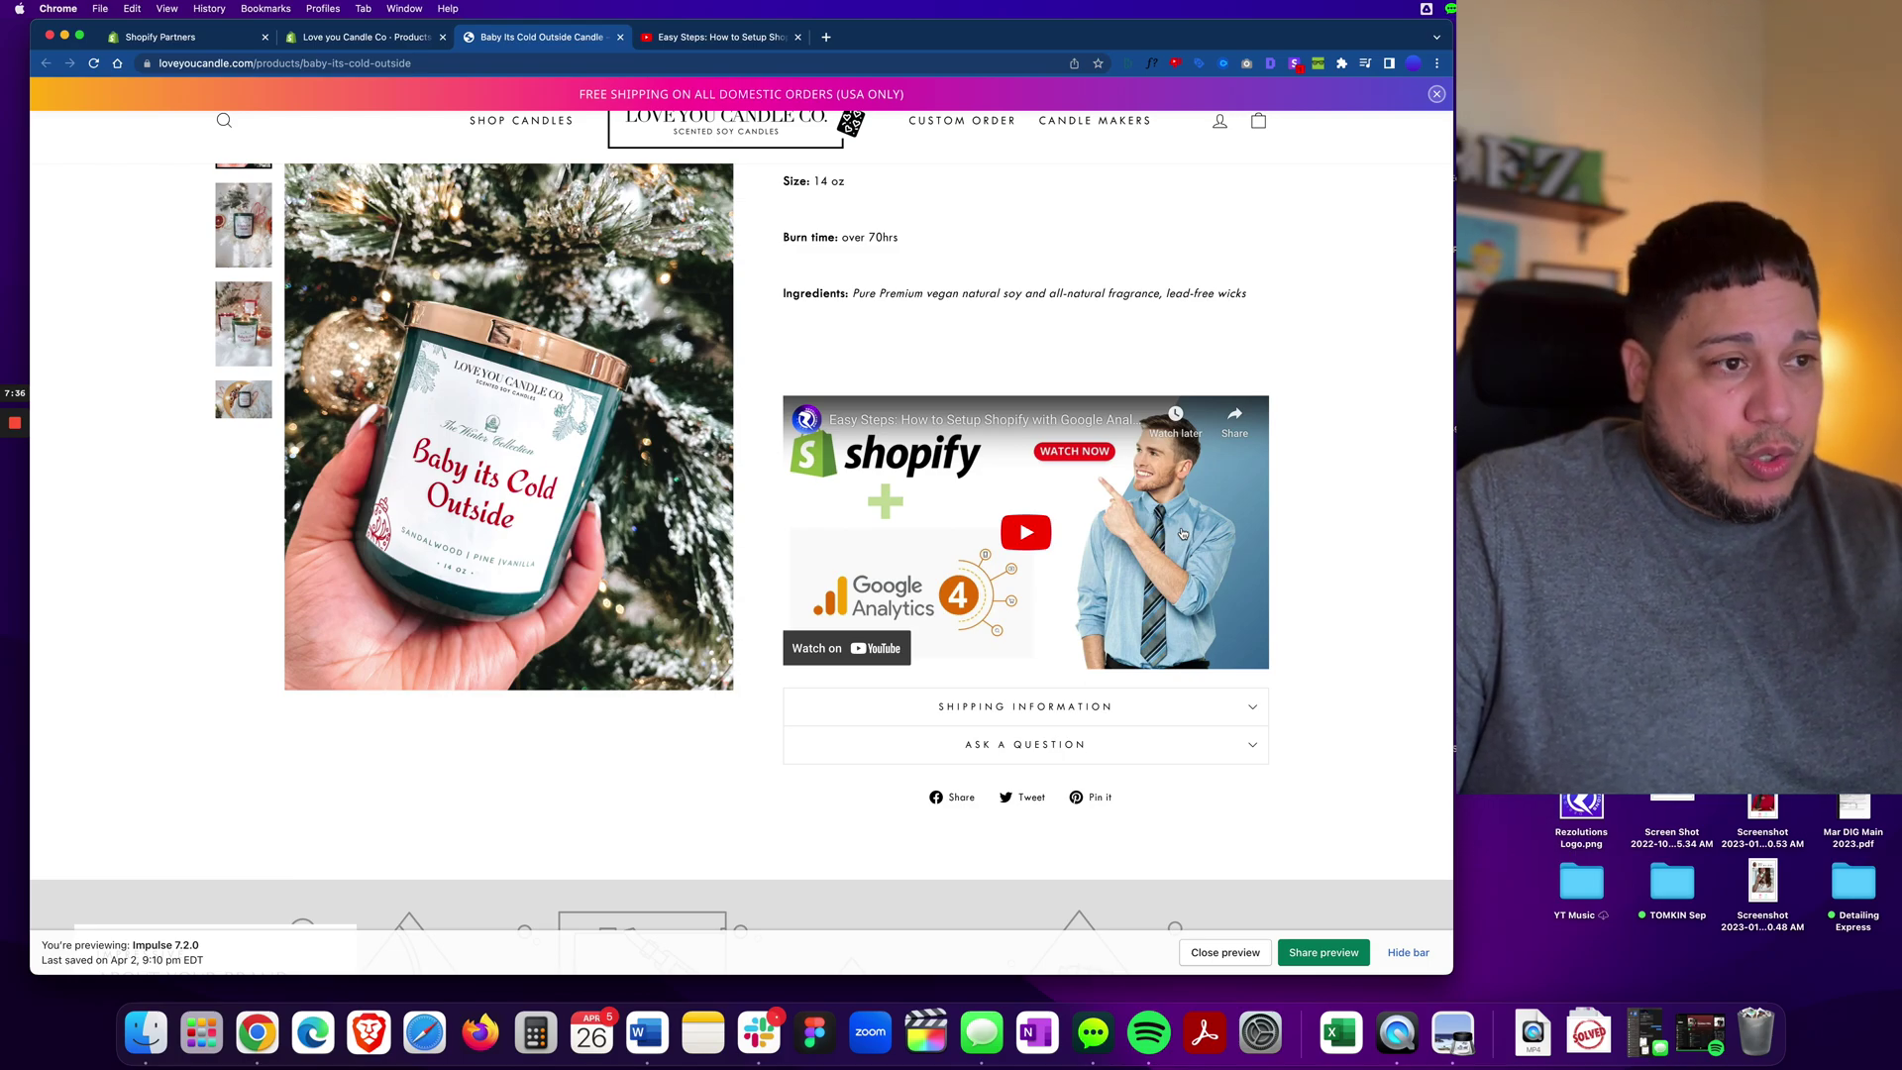
click(997, 617)
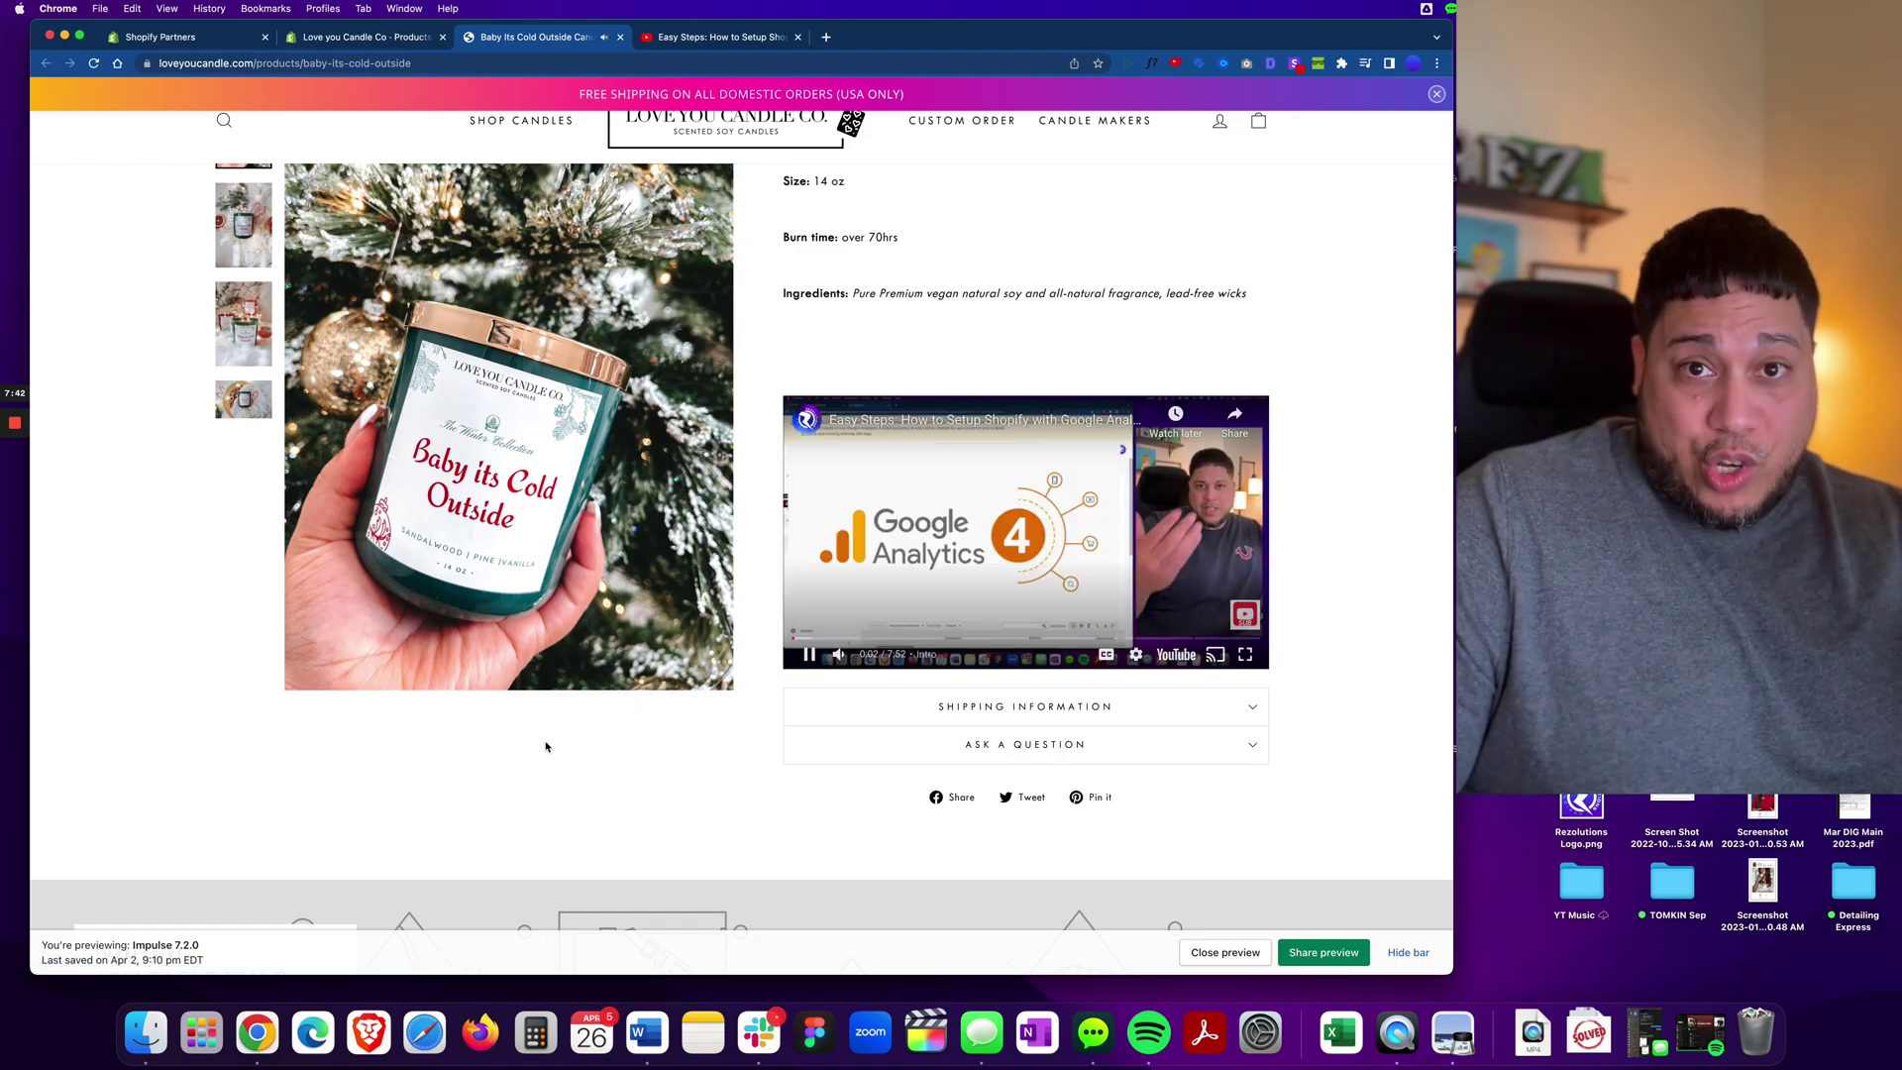
key(space)
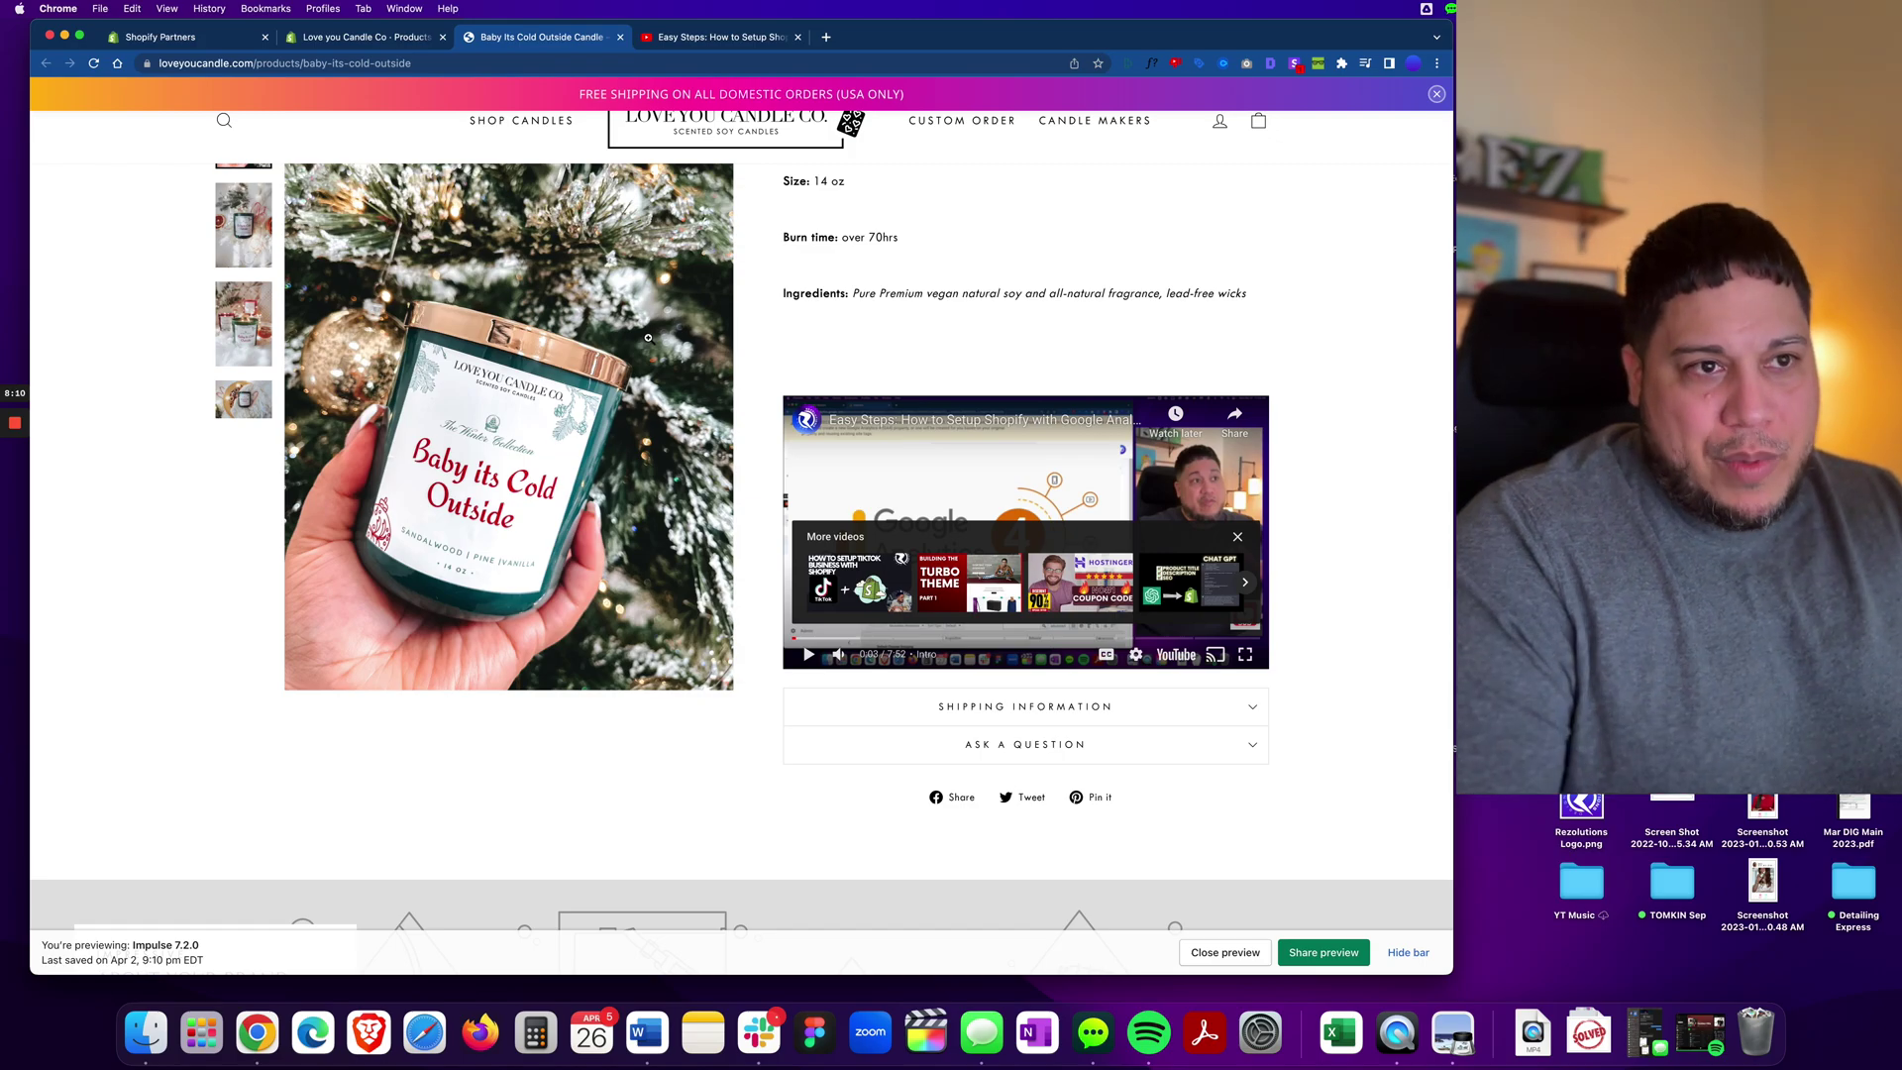
Change 'wicks' to 'wick.' in the ingredients, then leave without saving for Content > Files.
click(367, 40)
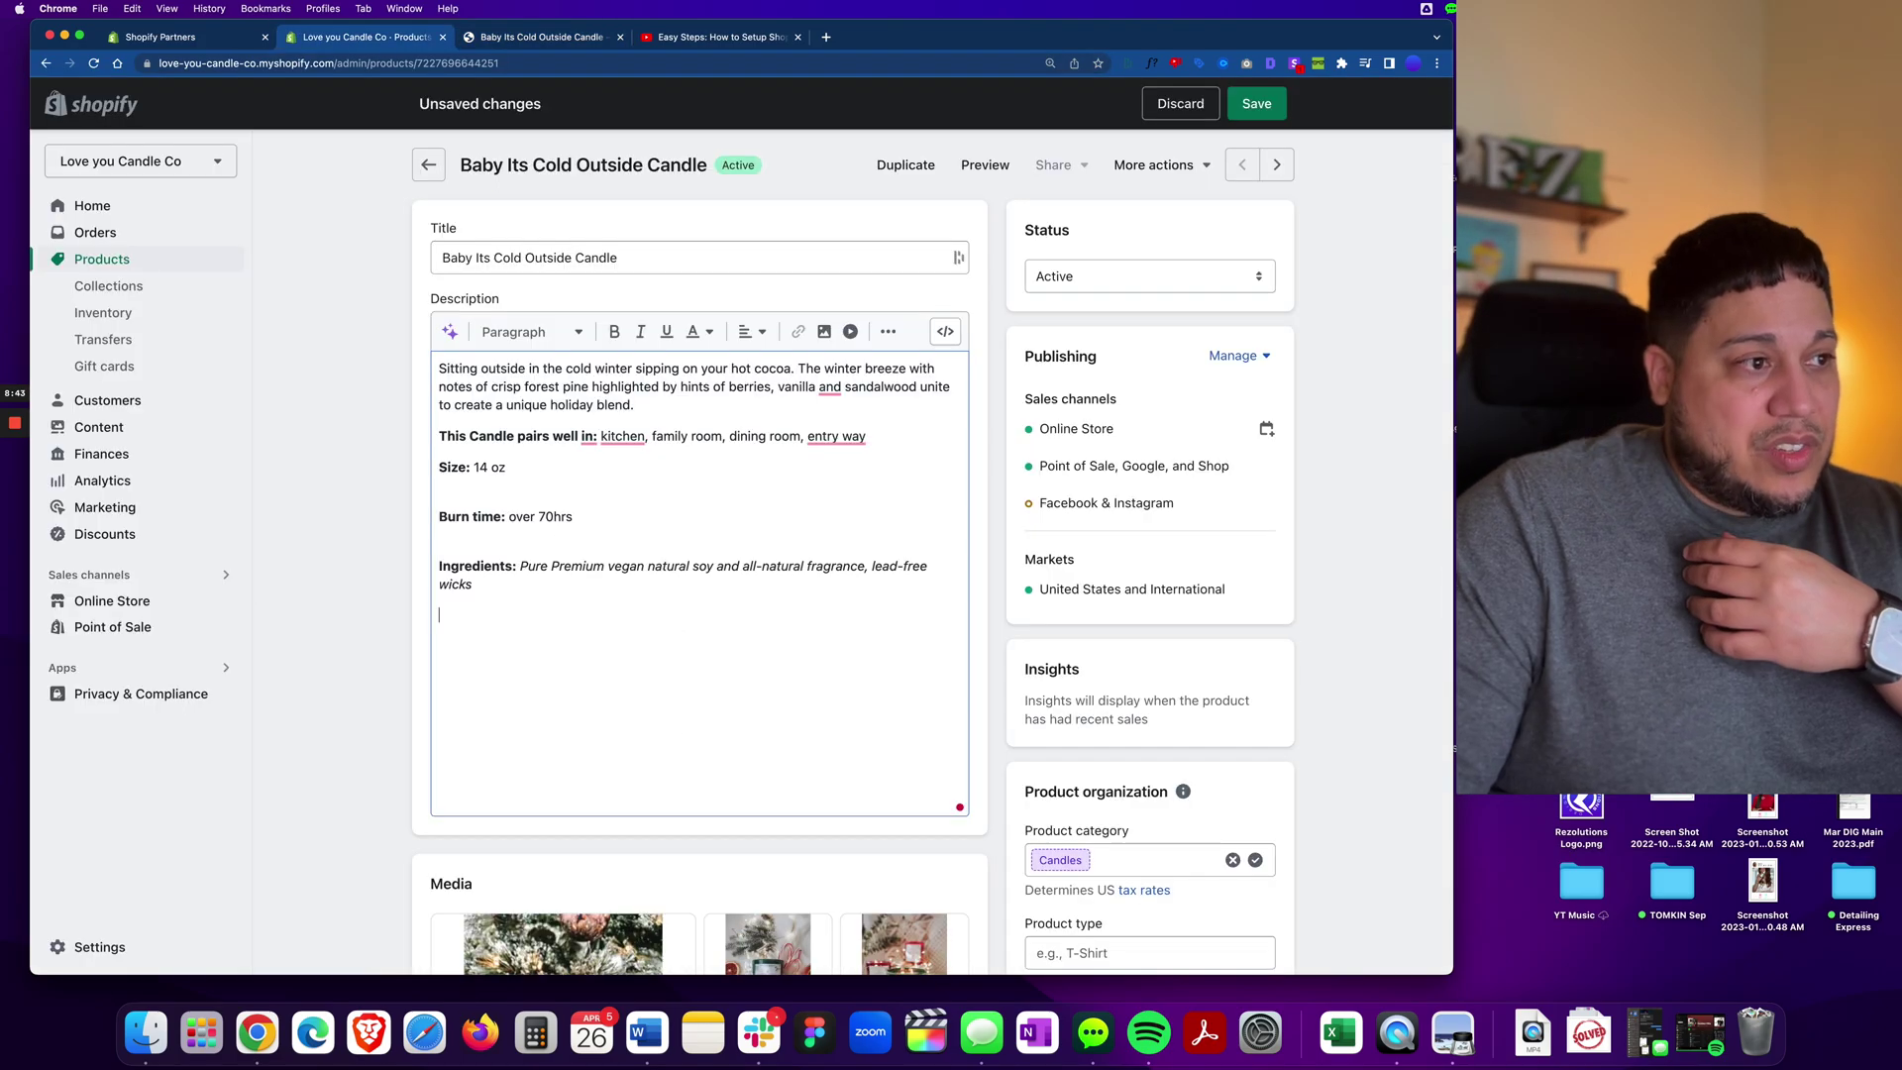
key(BackSpace)
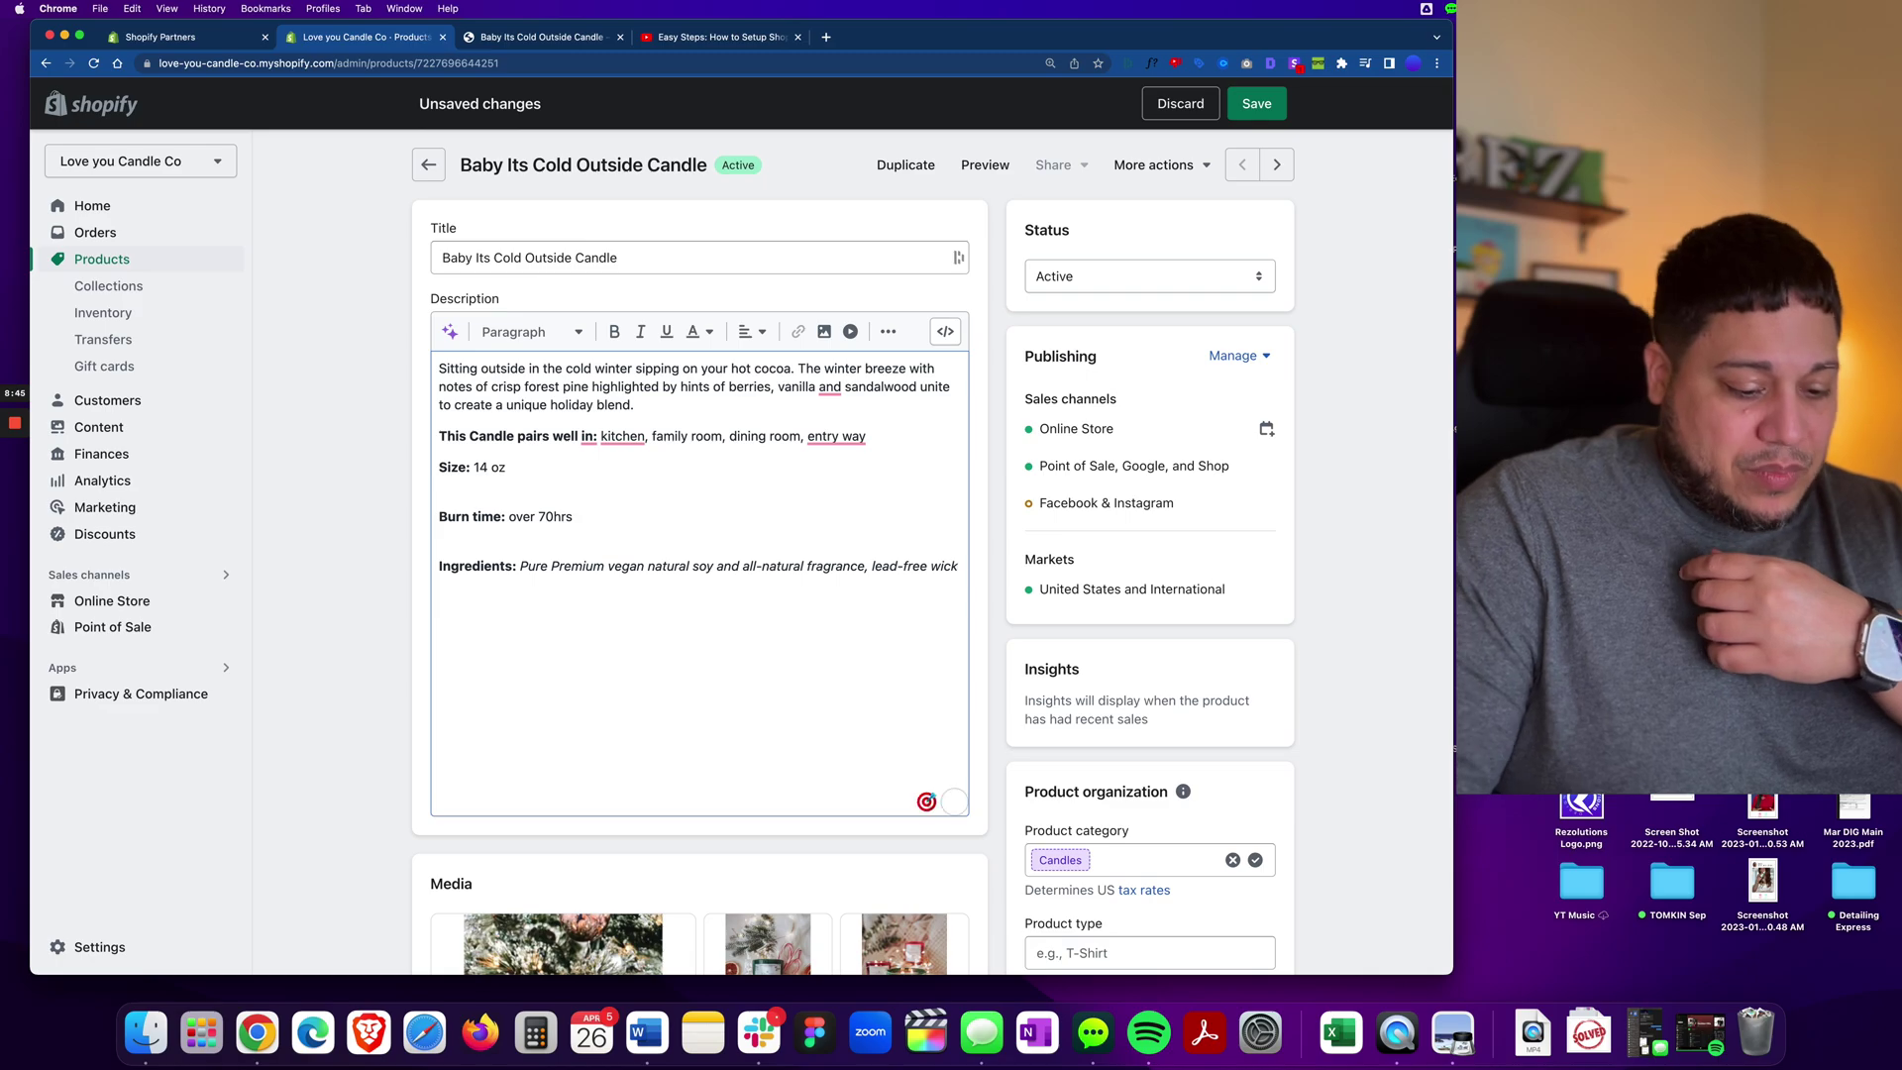
text(.)
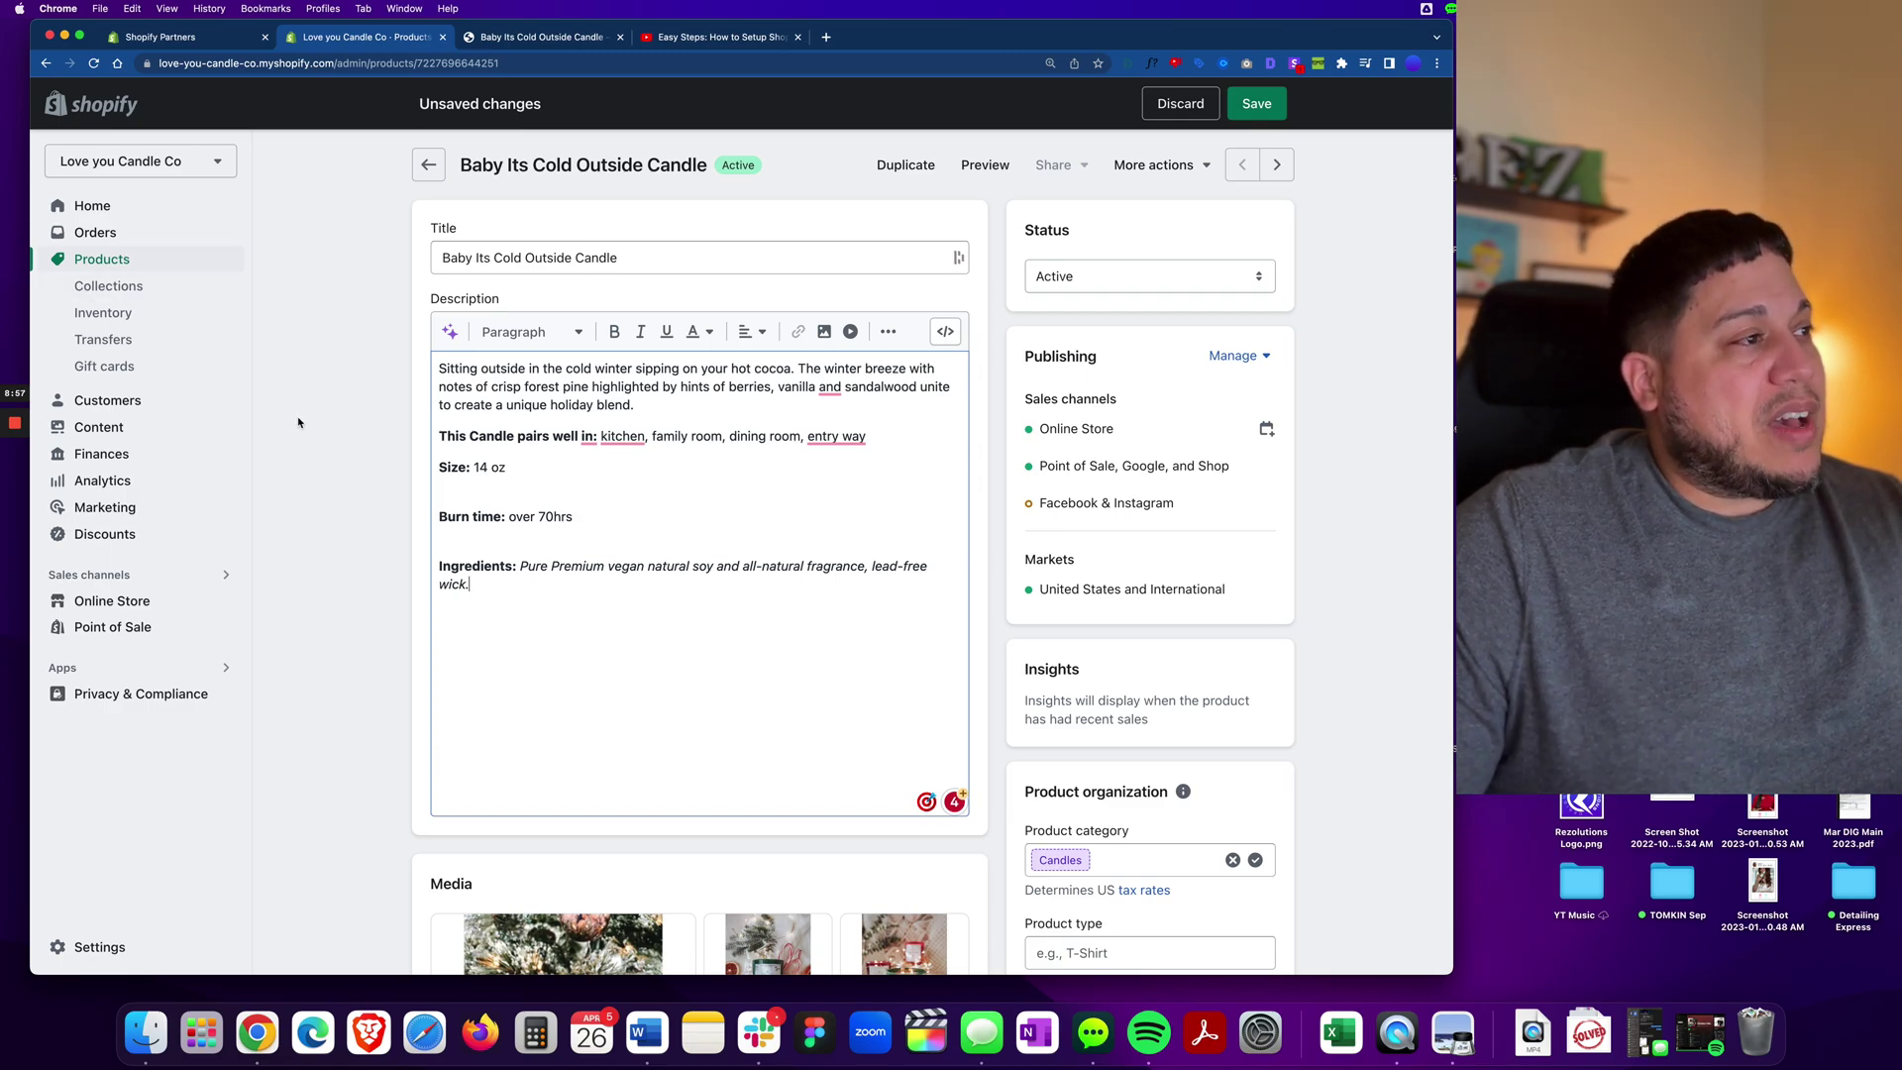
click(121, 428)
click(964, 586)
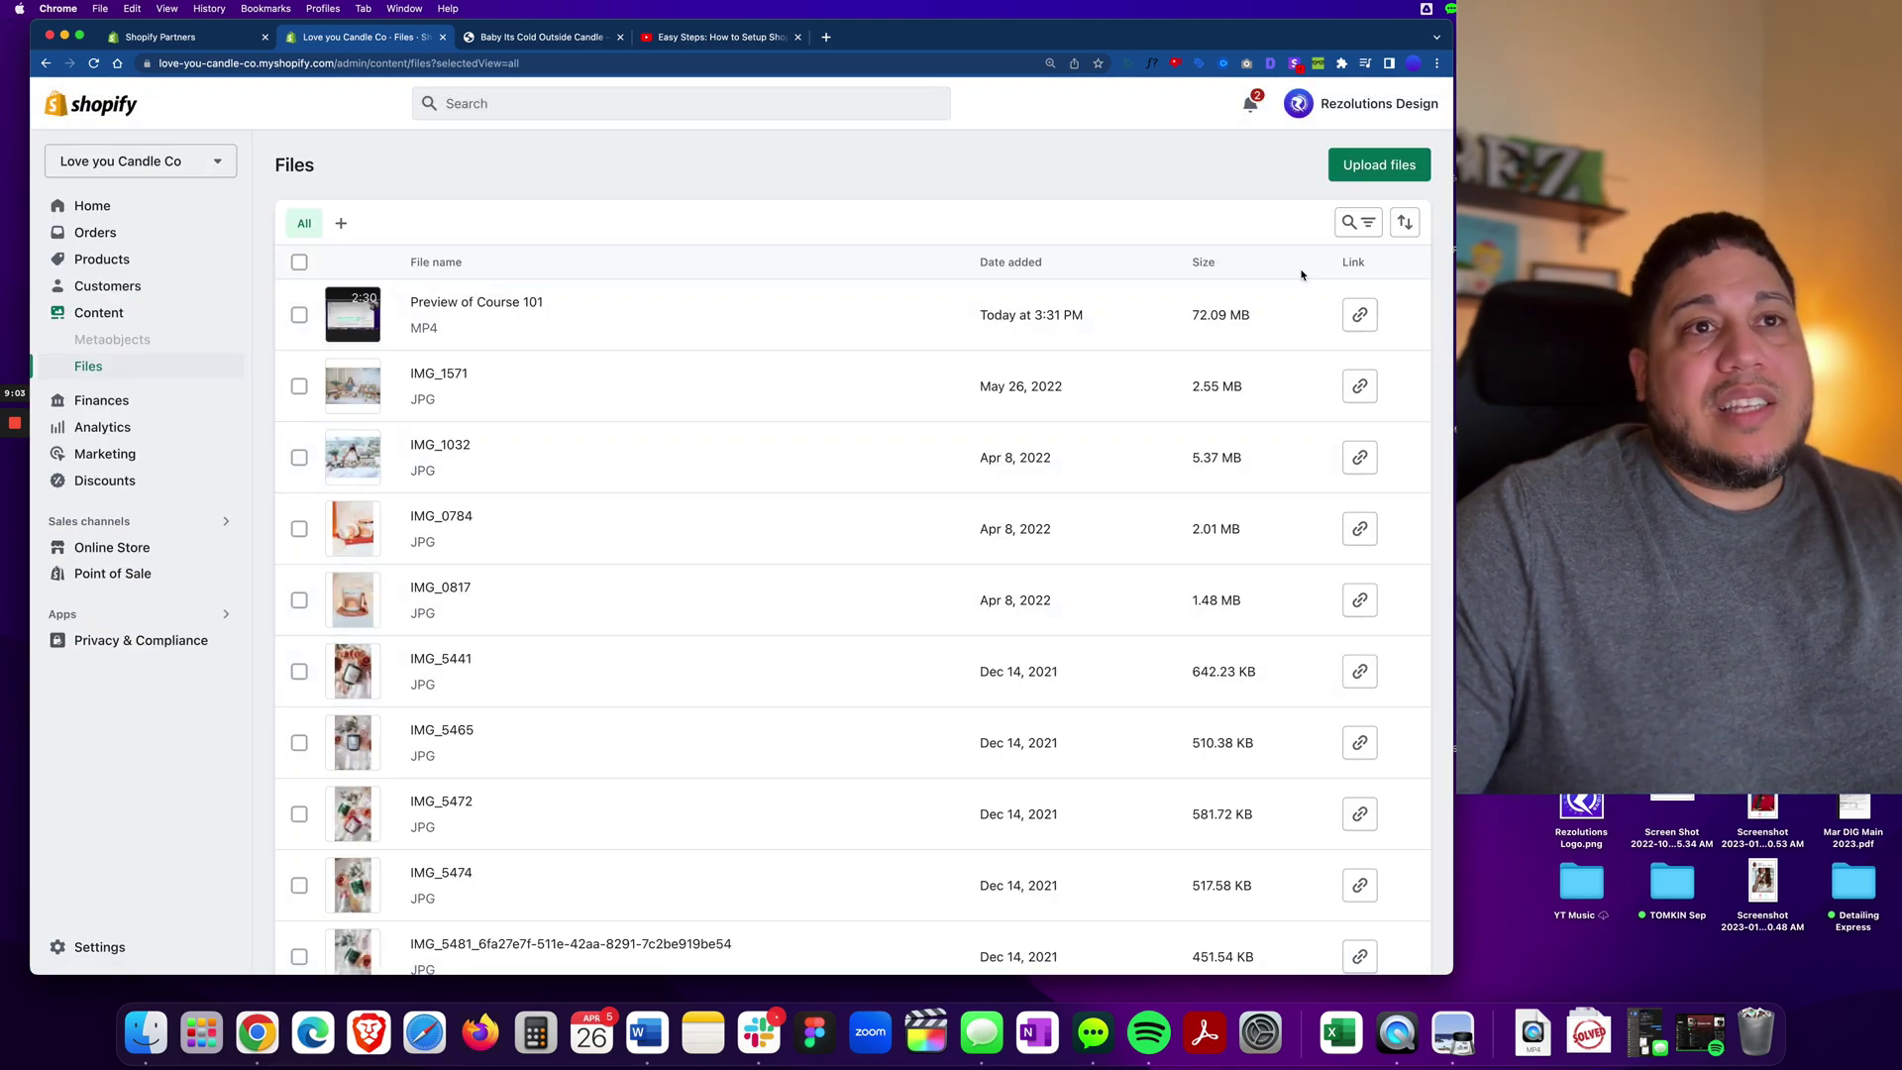
Start an upload from Files, then cancel the file picker without choosing a file.
click(1376, 170)
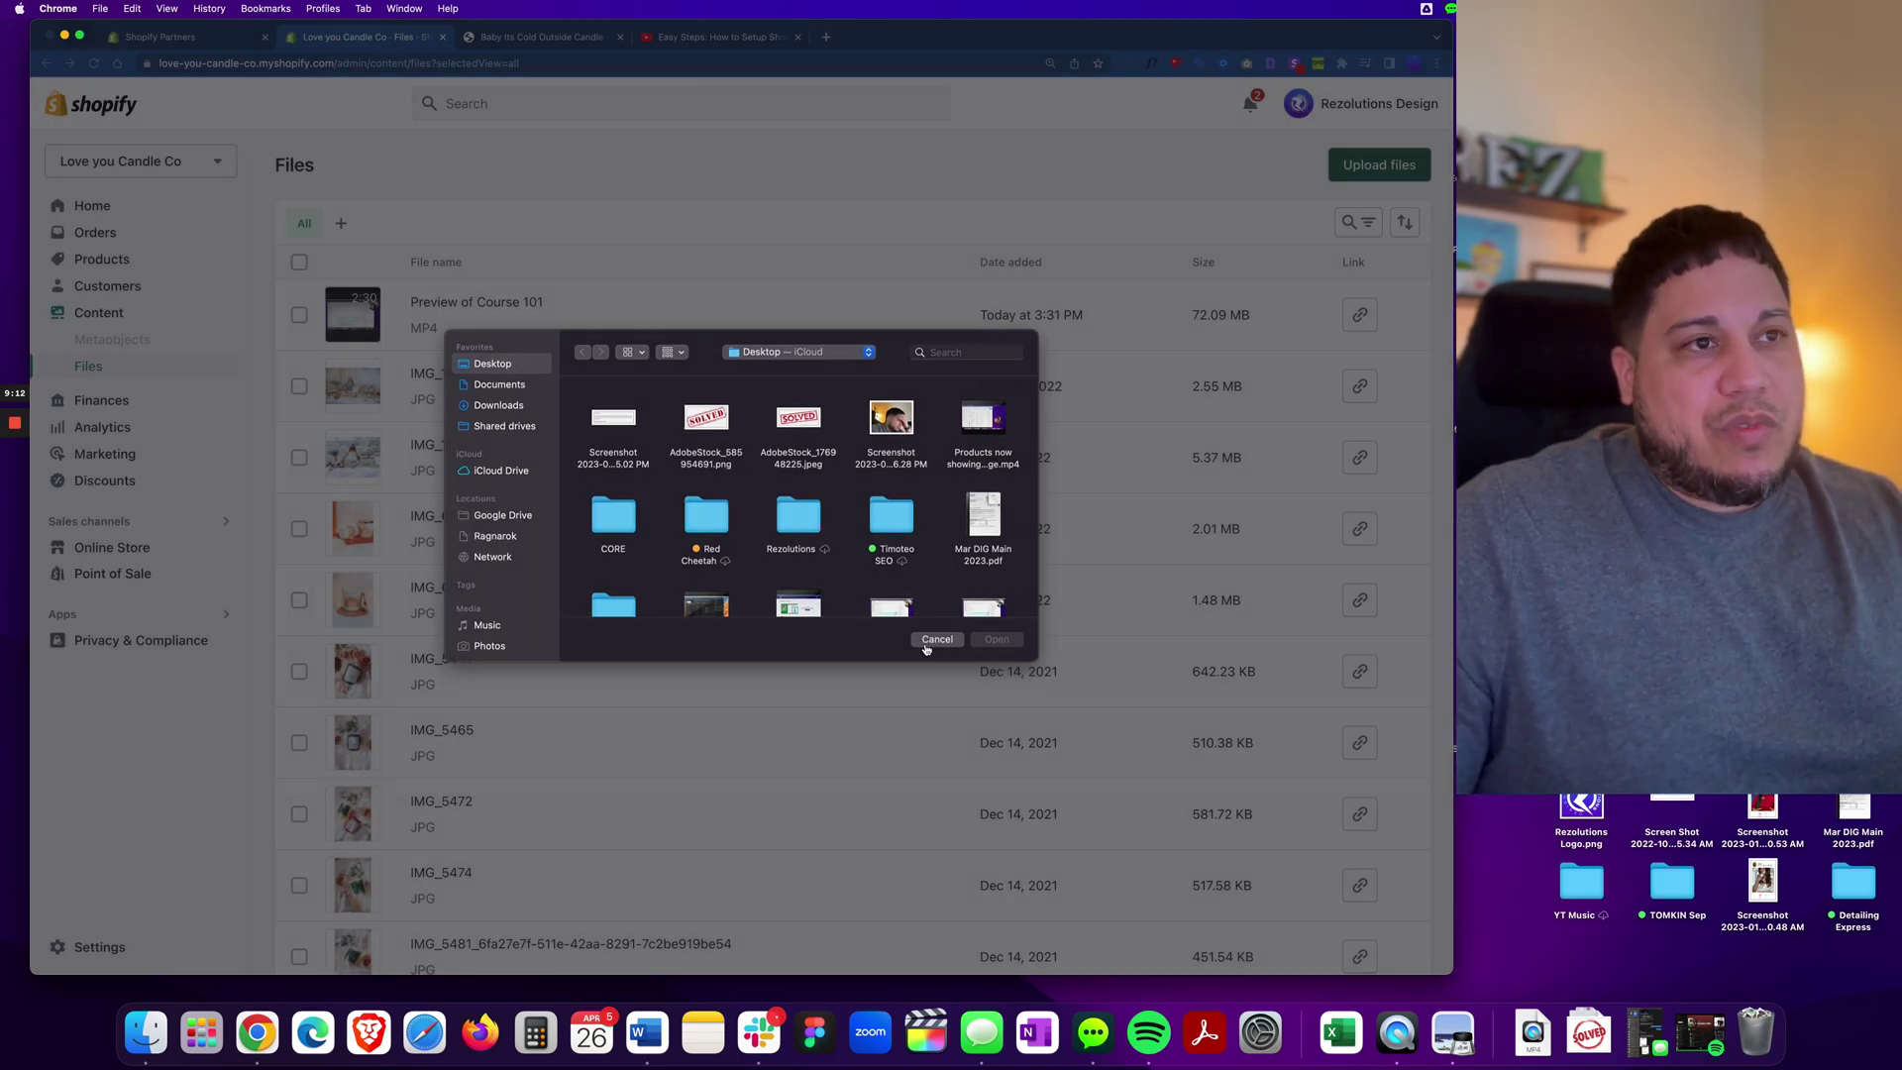
click(936, 640)
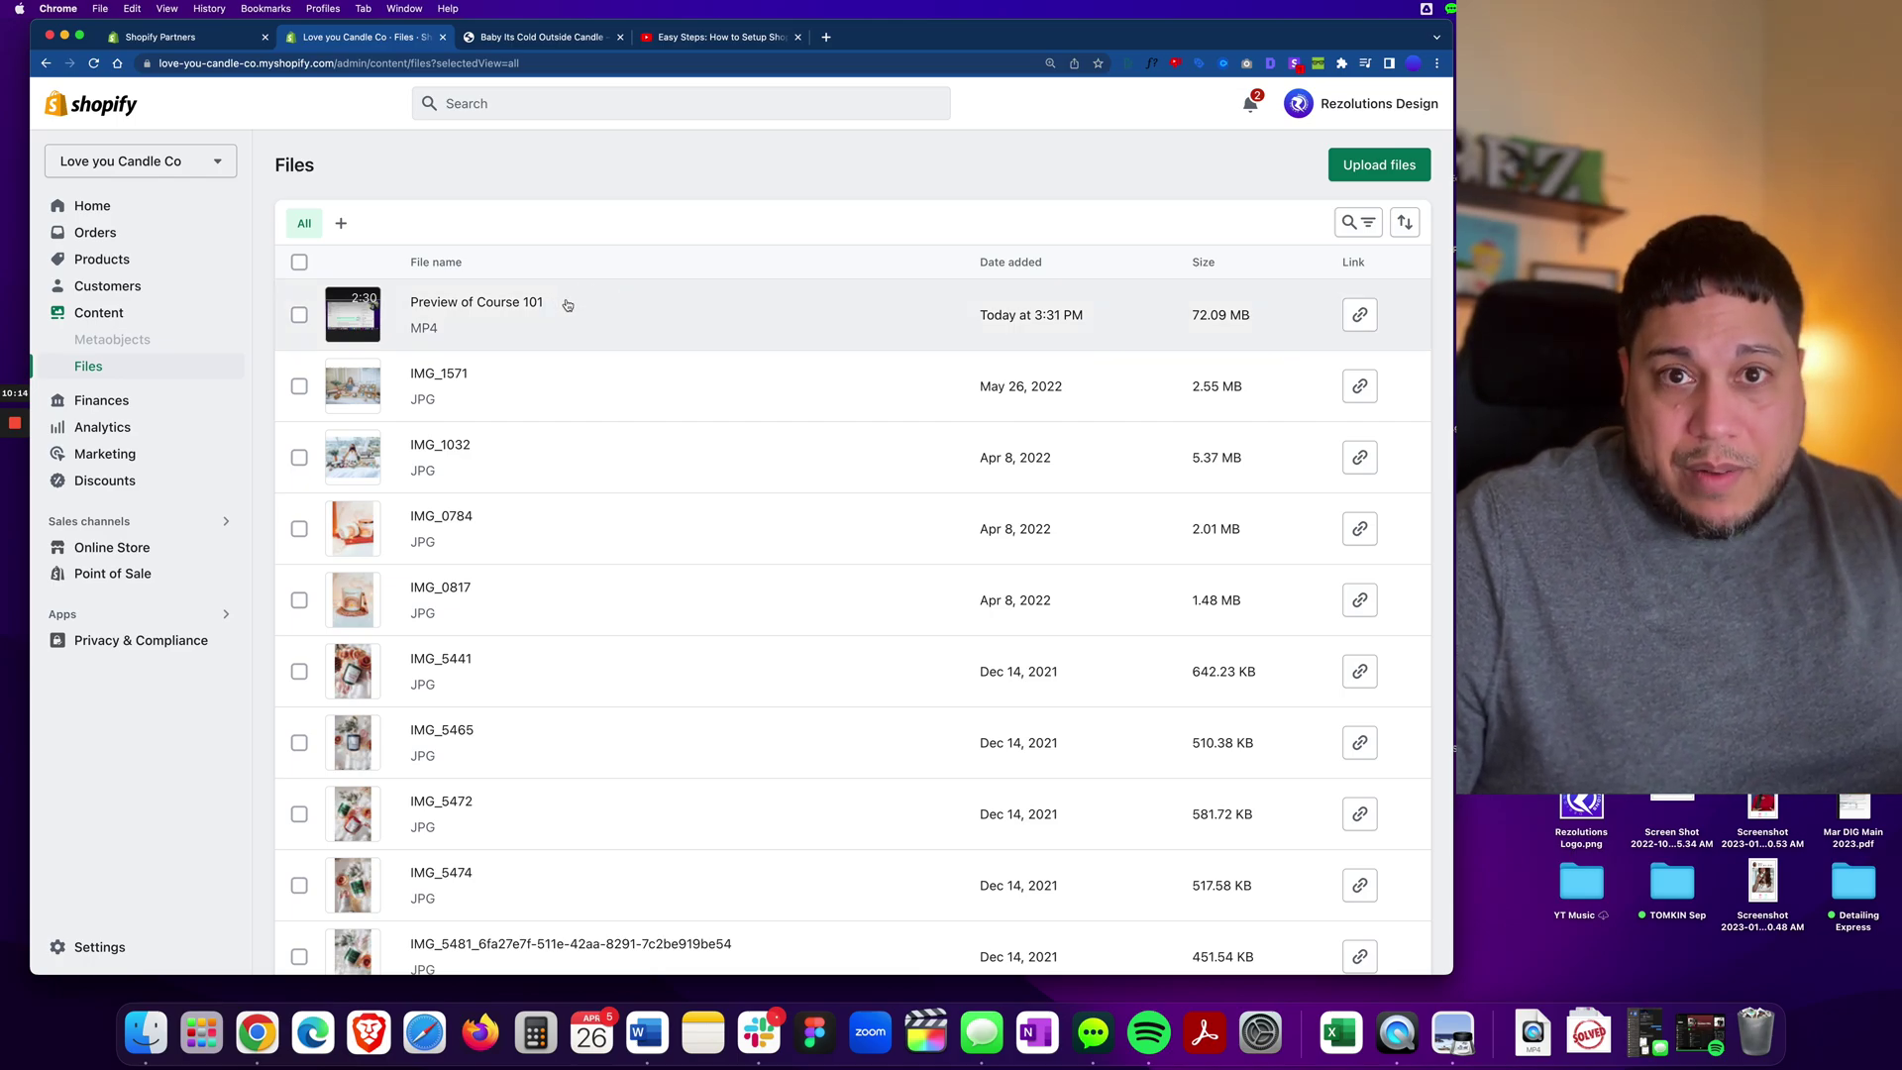
Open the Preview of Course 101 MP4, play a few seconds, pause, and close the preview.
click(503, 313)
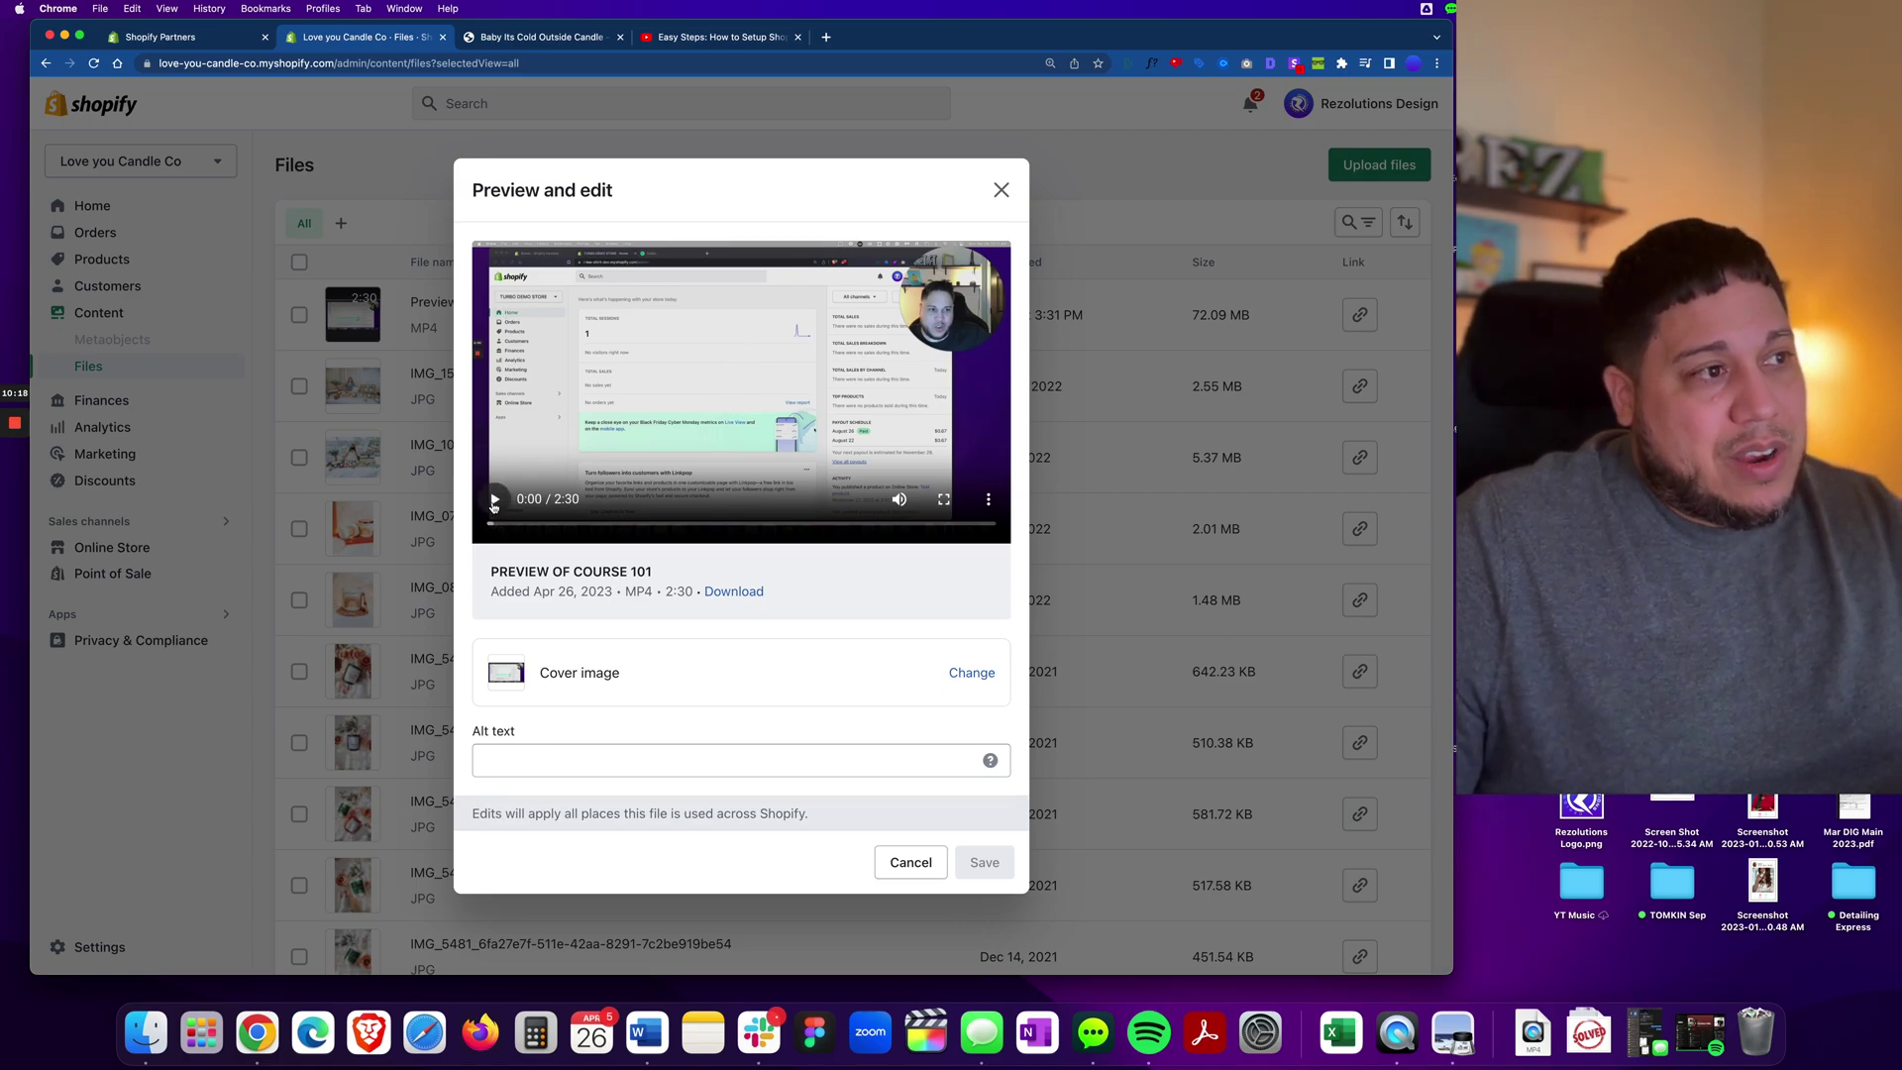
click(516, 487)
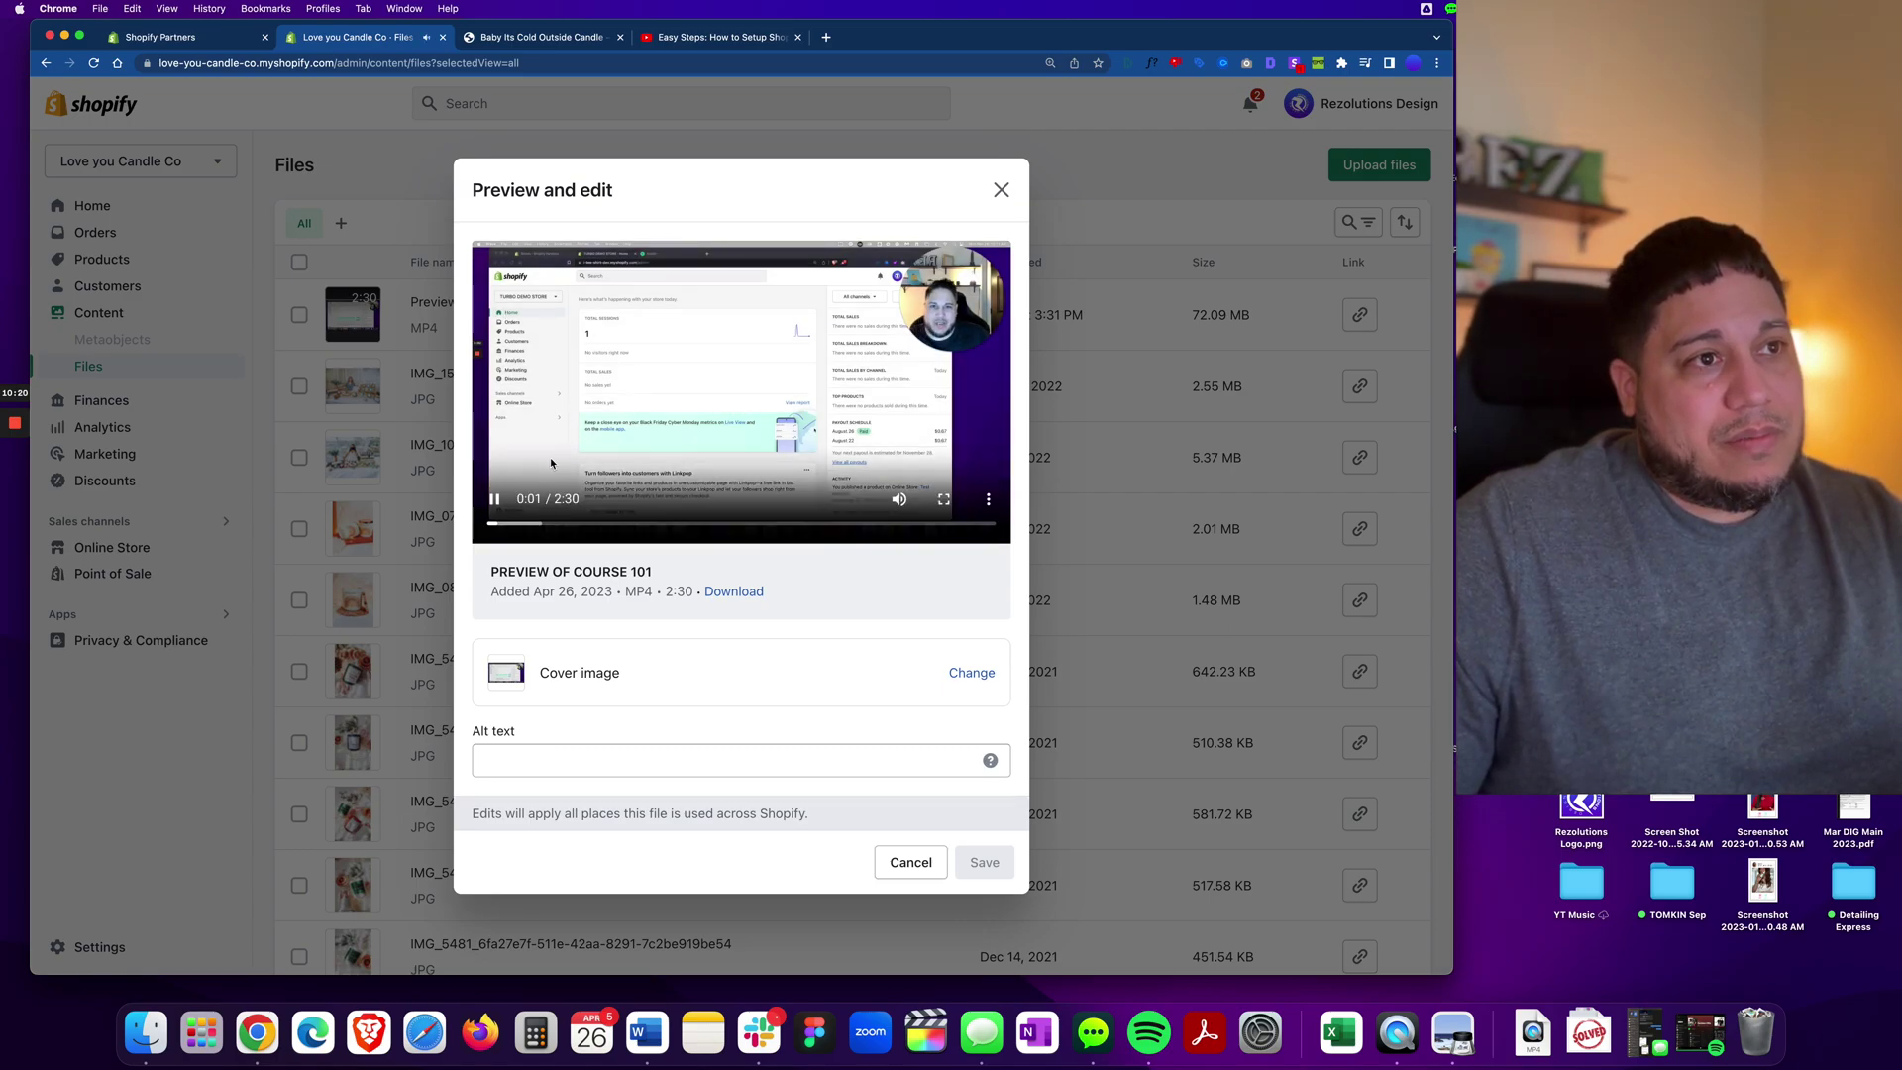
click(491, 506)
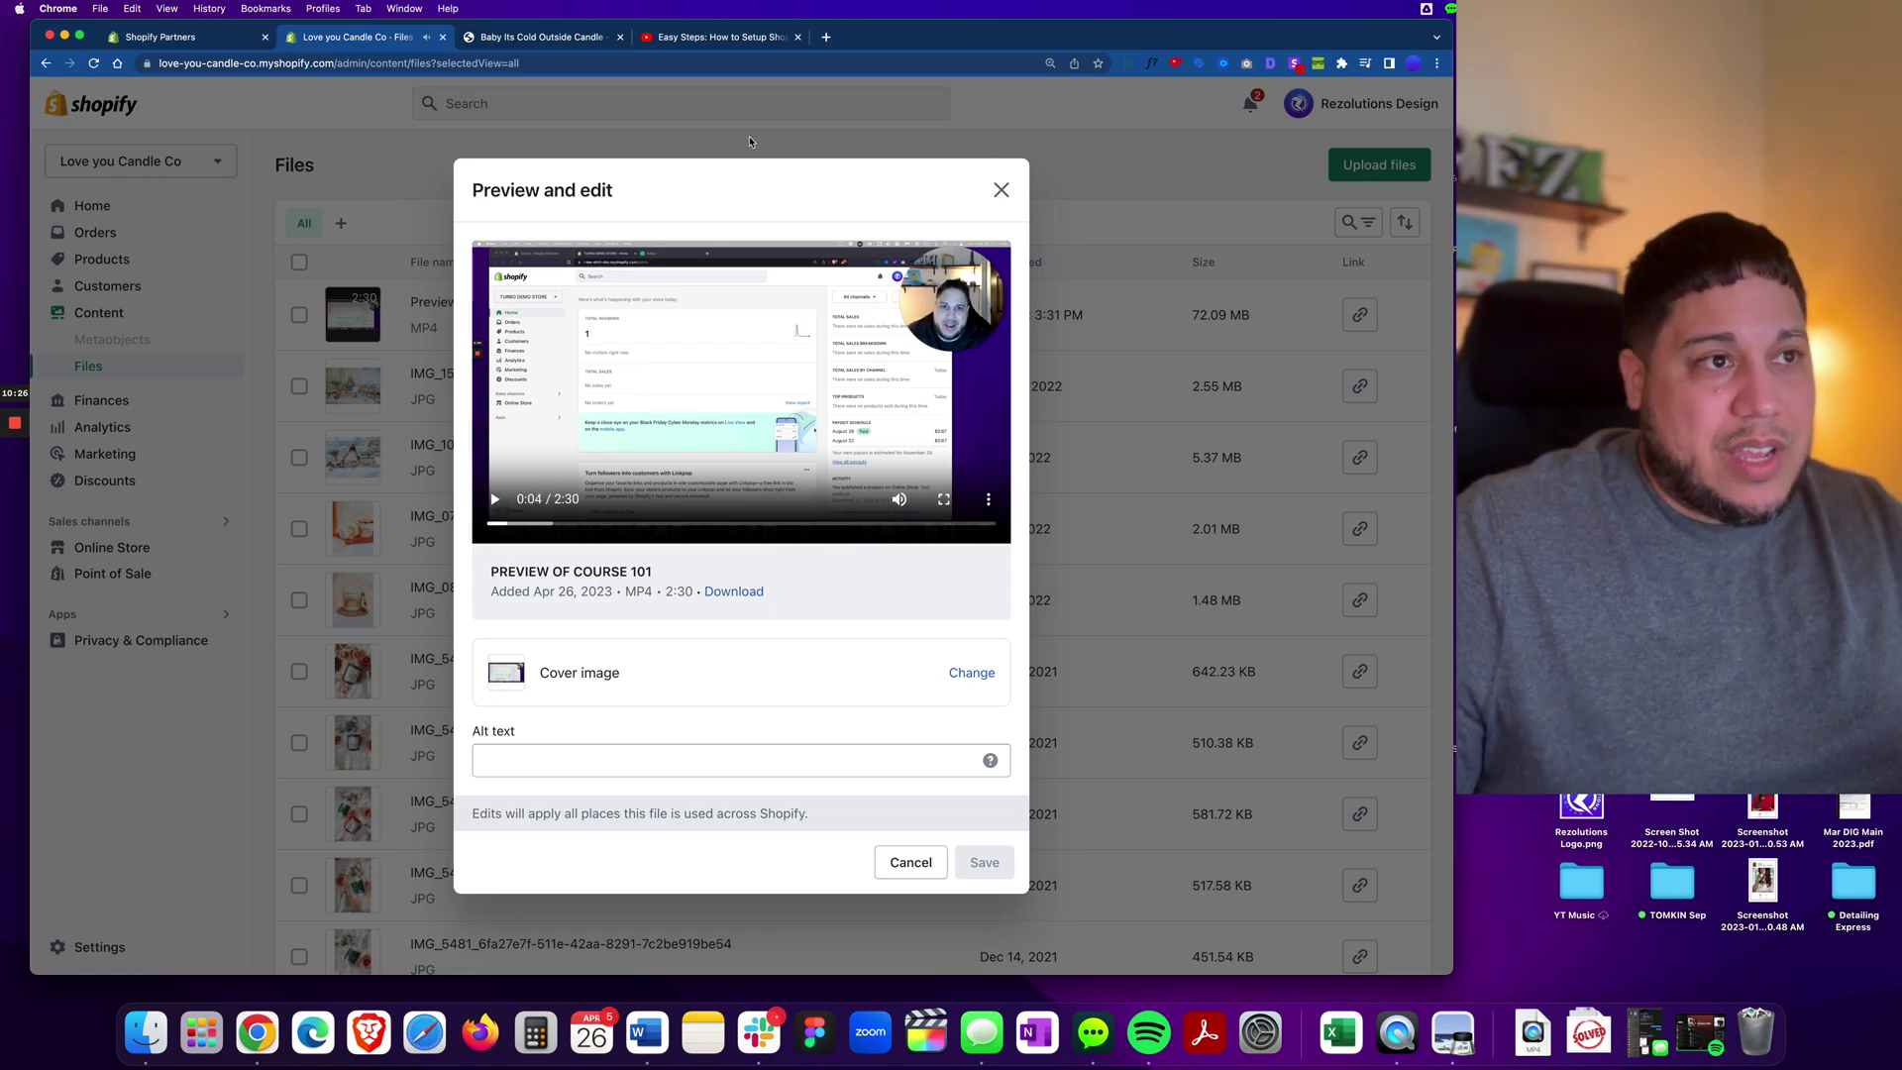
click(1002, 190)
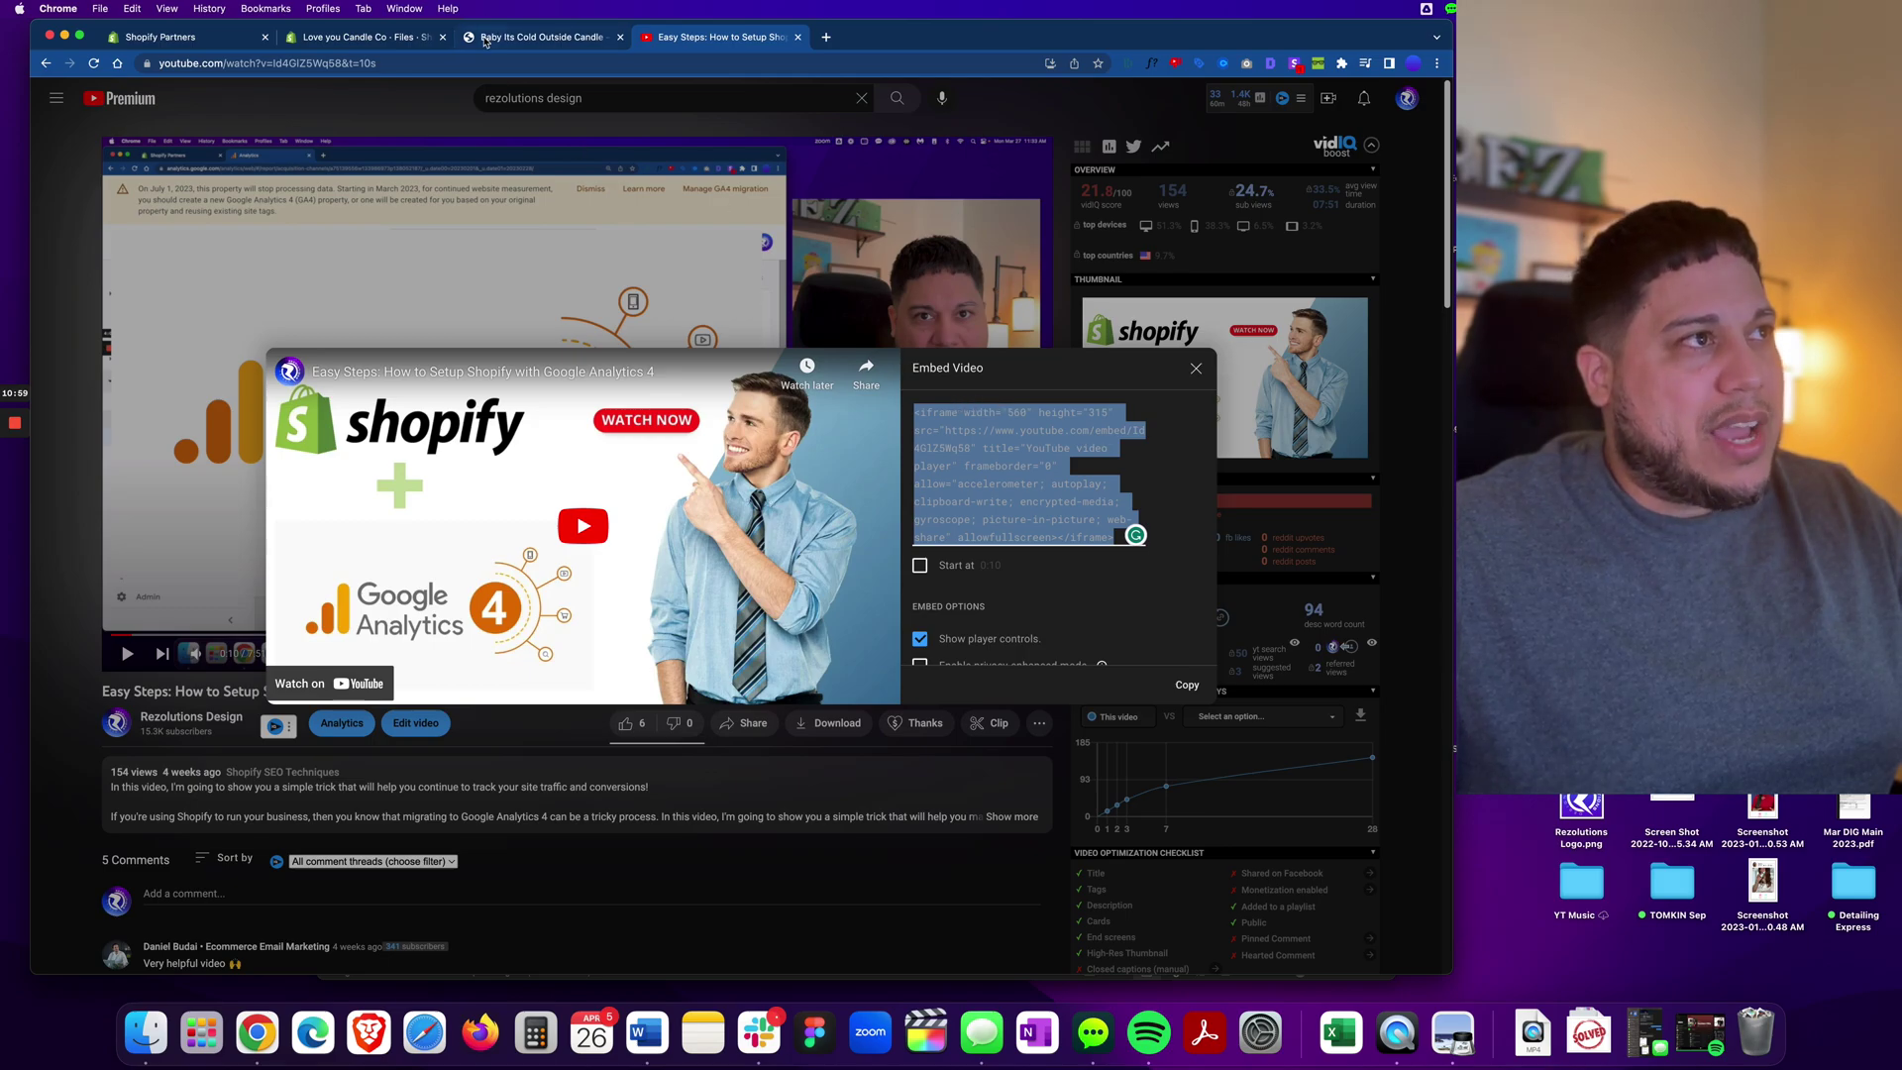
Check the YouTube iframe's dimensions, then bring the Word video-code document forward.
click(430, 44)
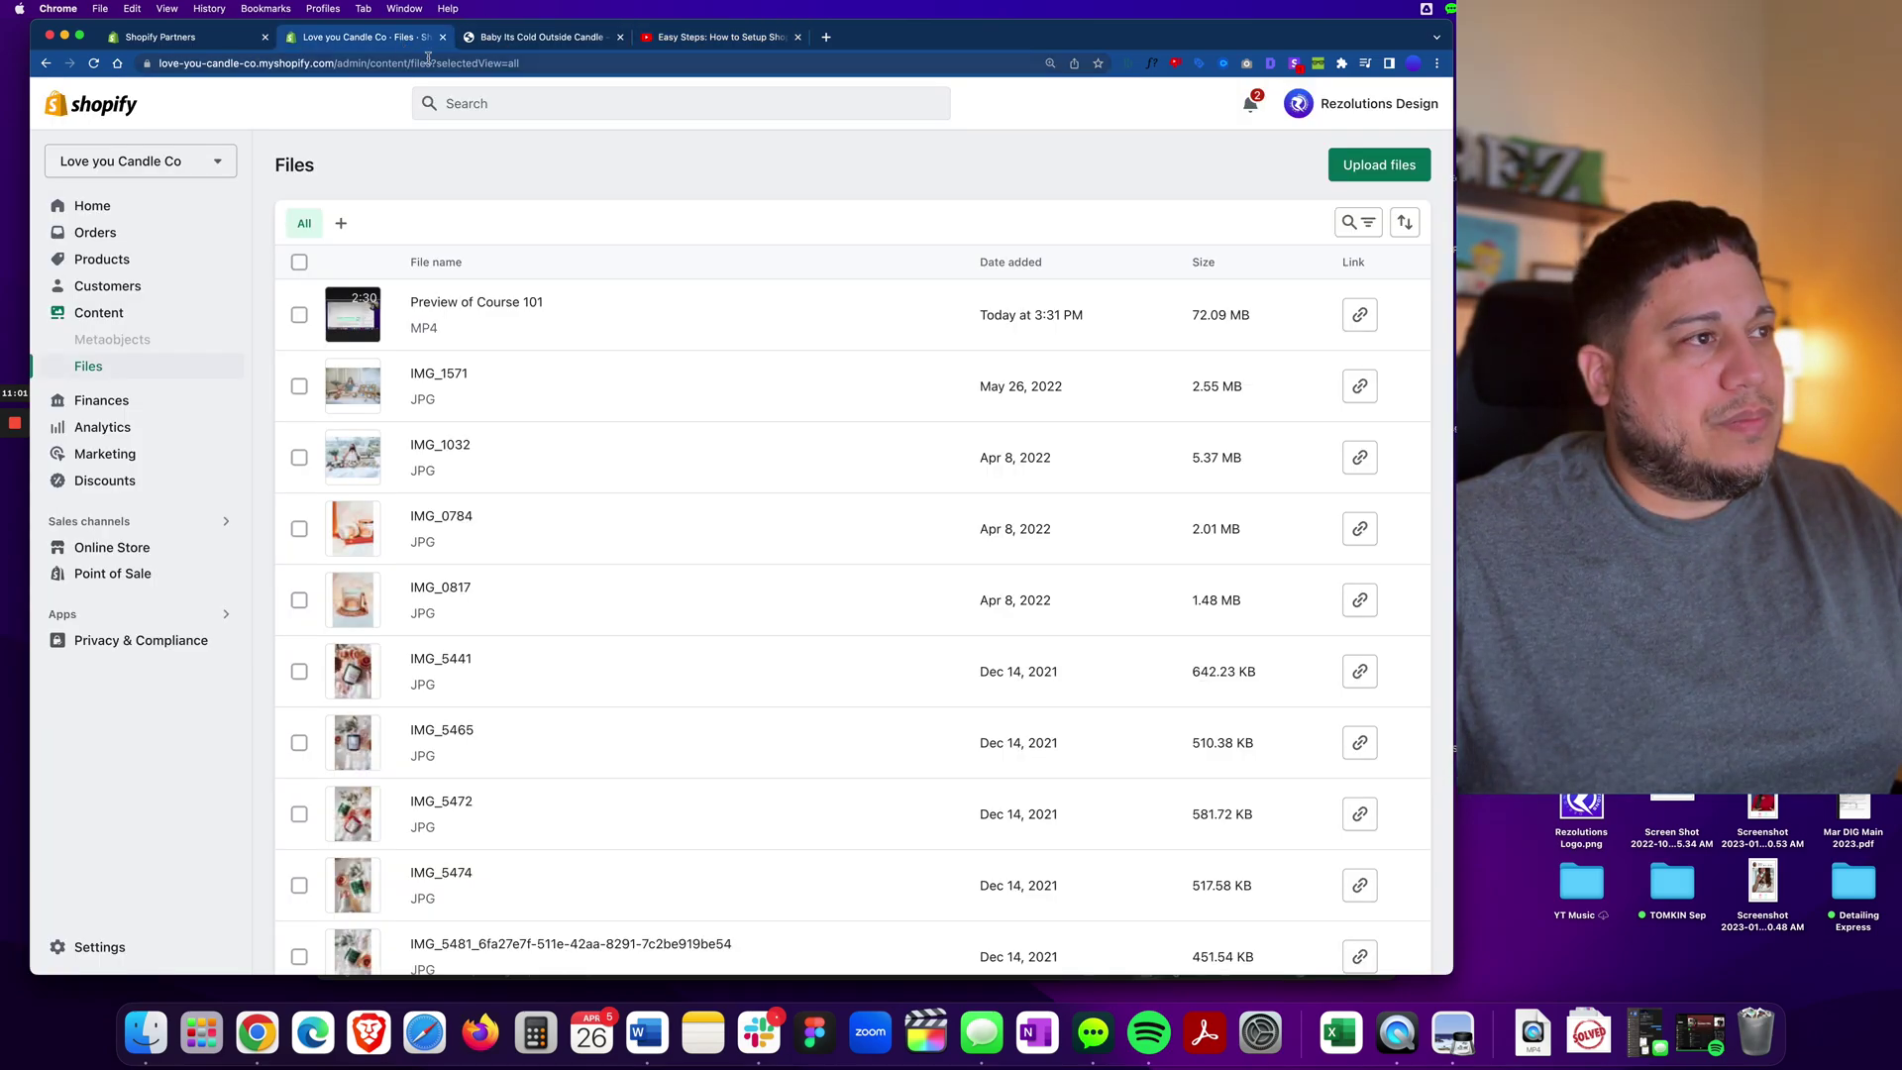
click(653, 1042)
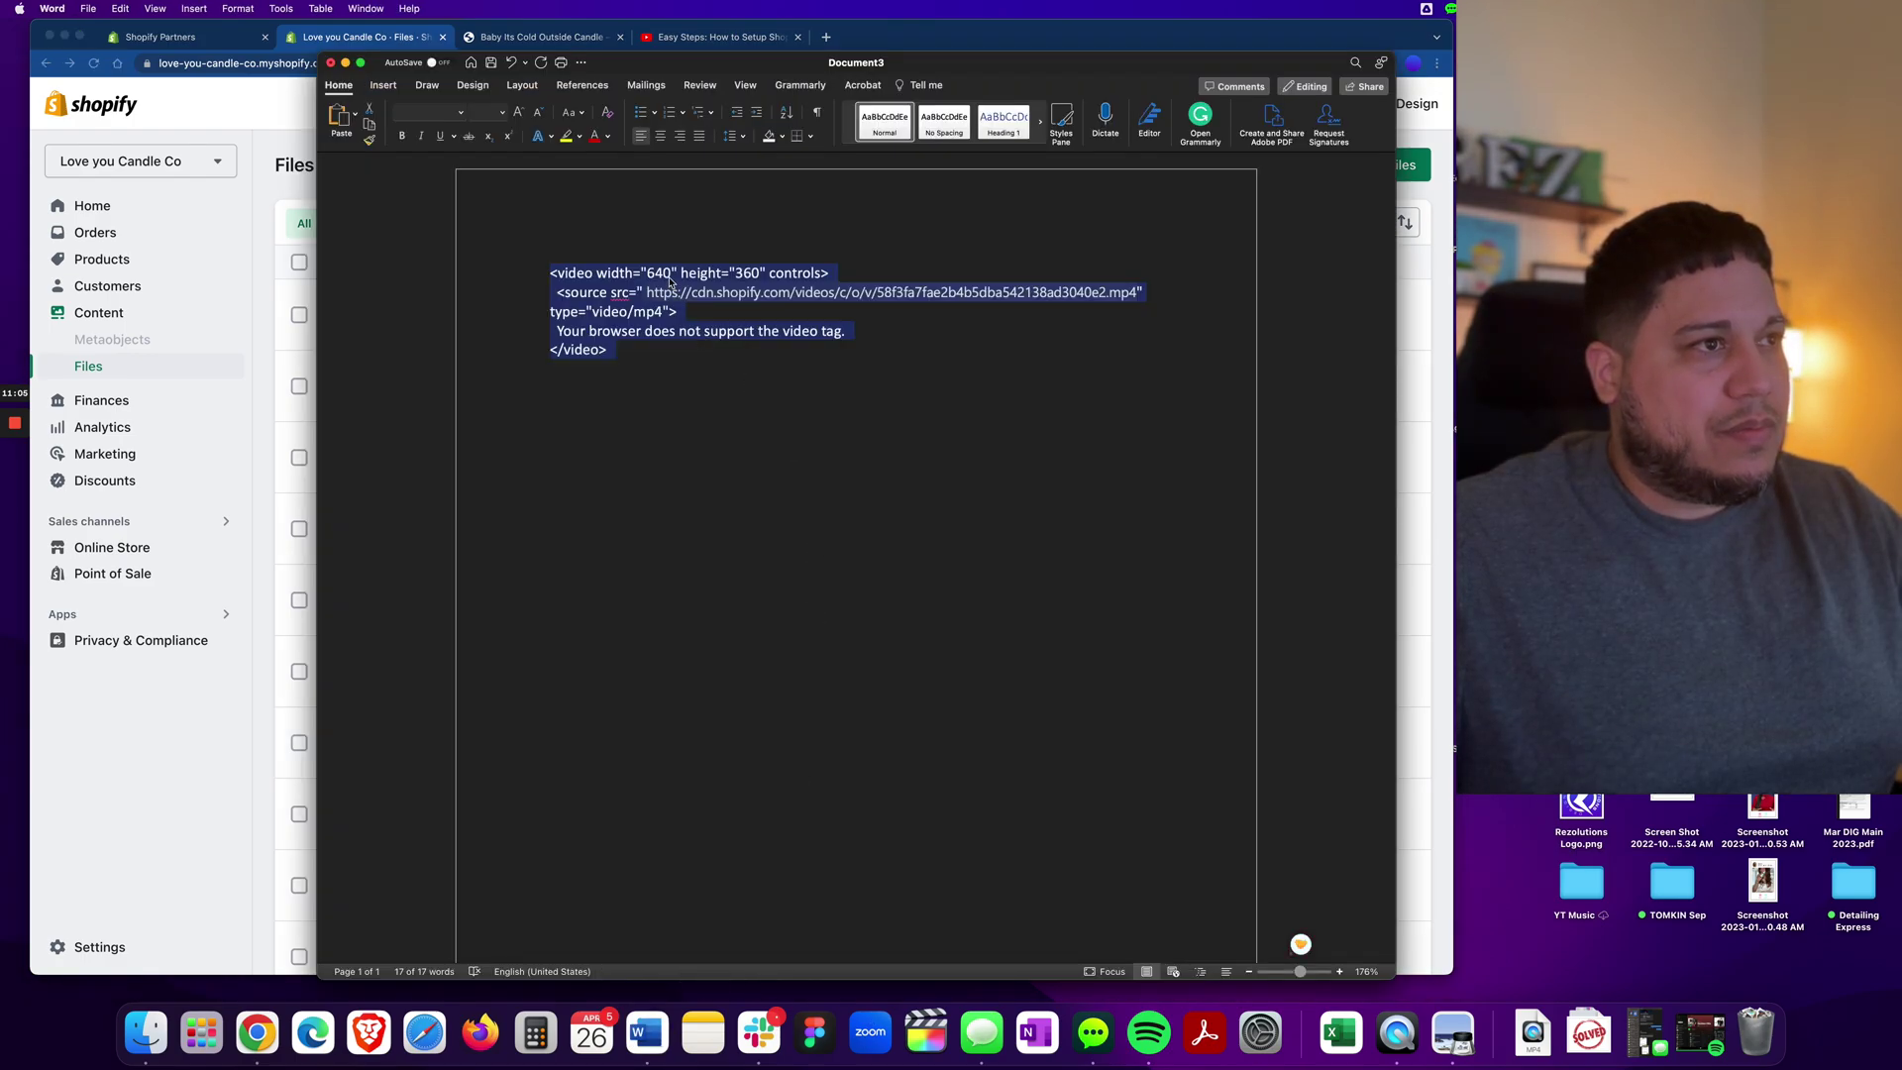
click(727, 40)
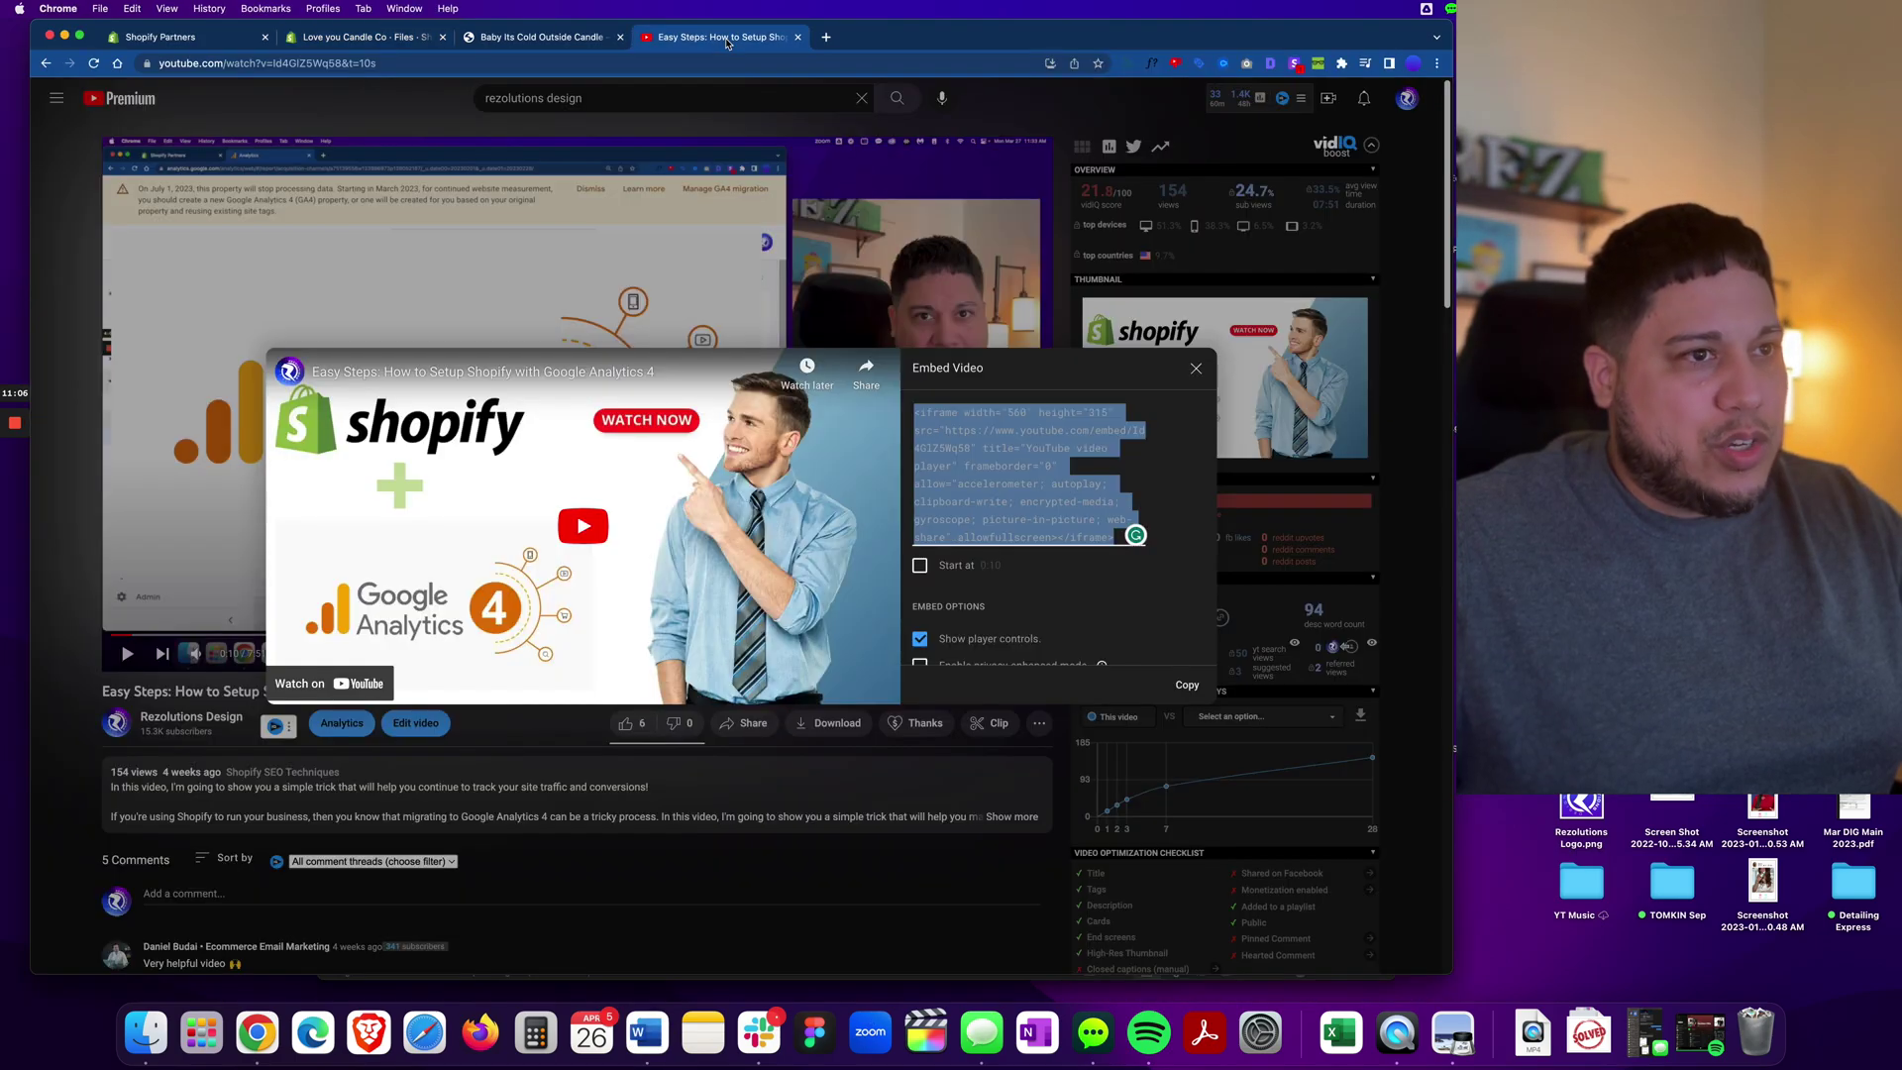
key(super+Tab)
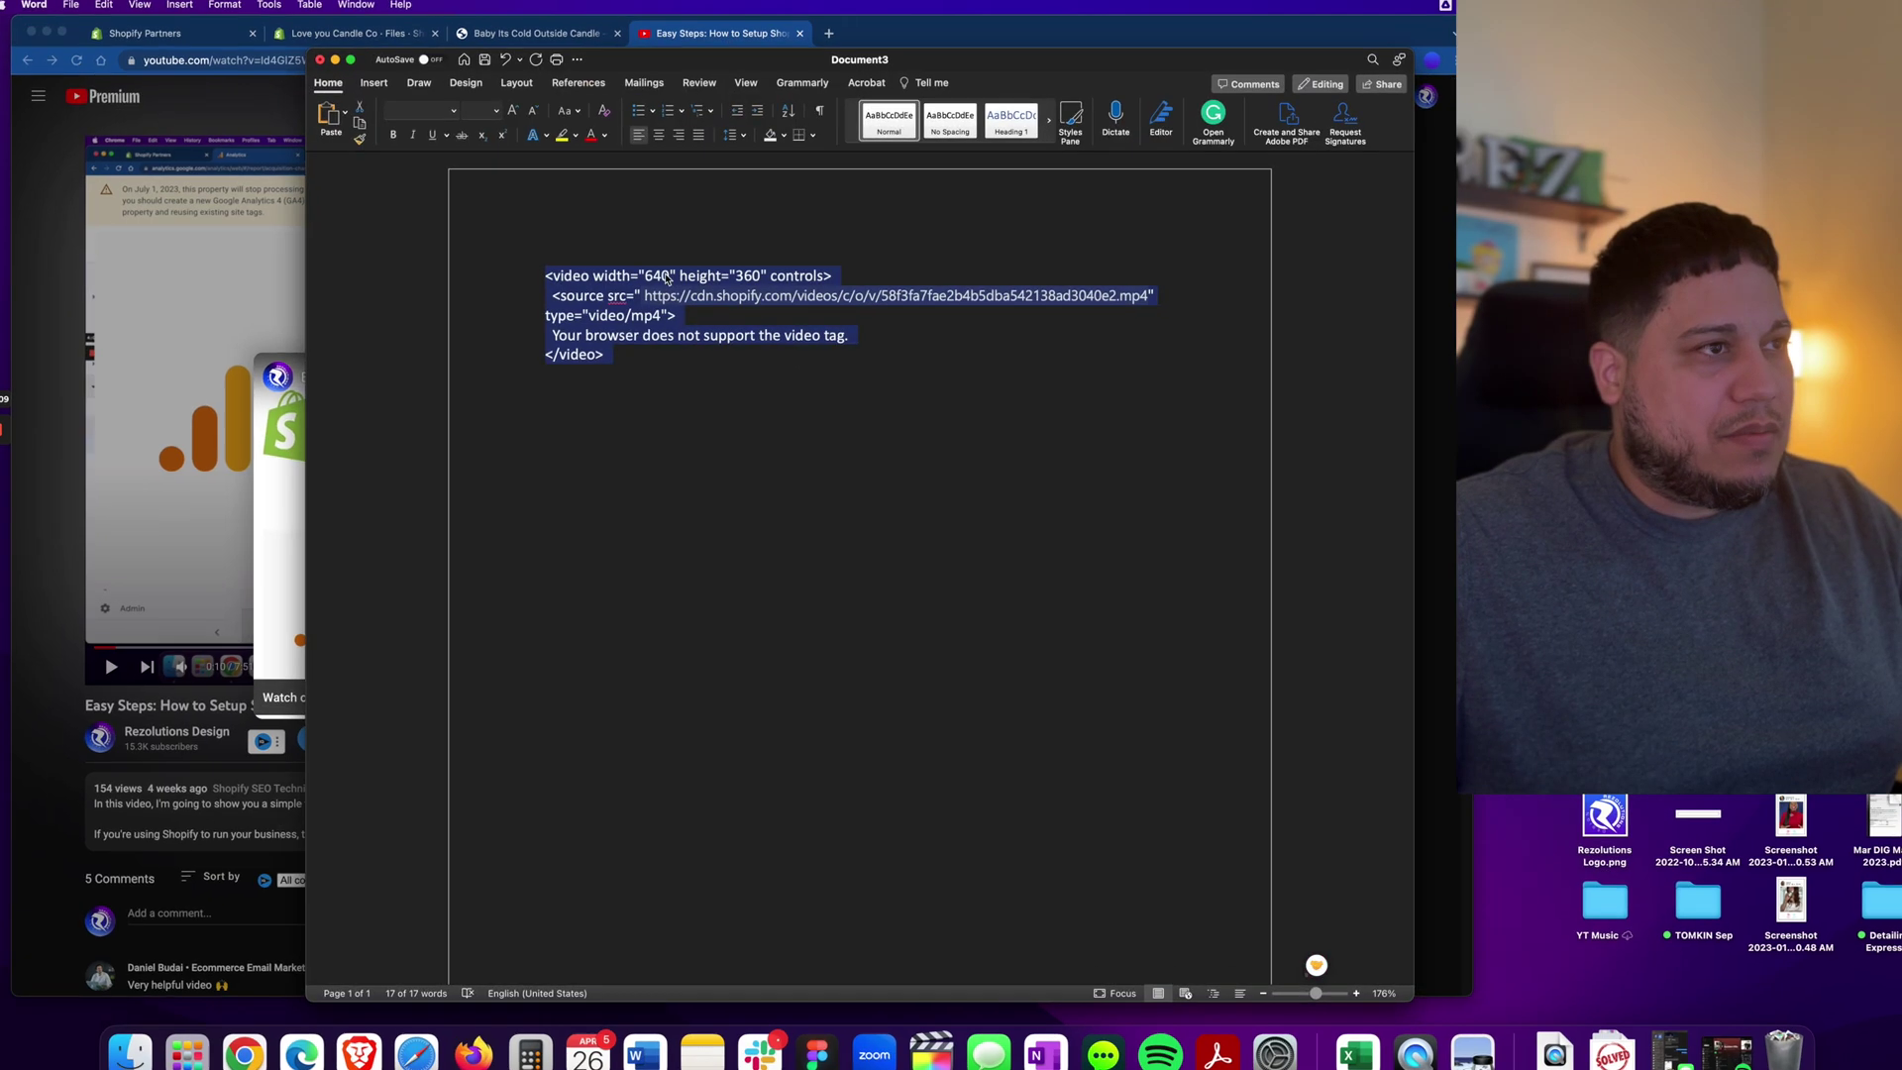
Change the video tag's width from 640 to 560 and height from 360 to 315.
double_click(655, 277)
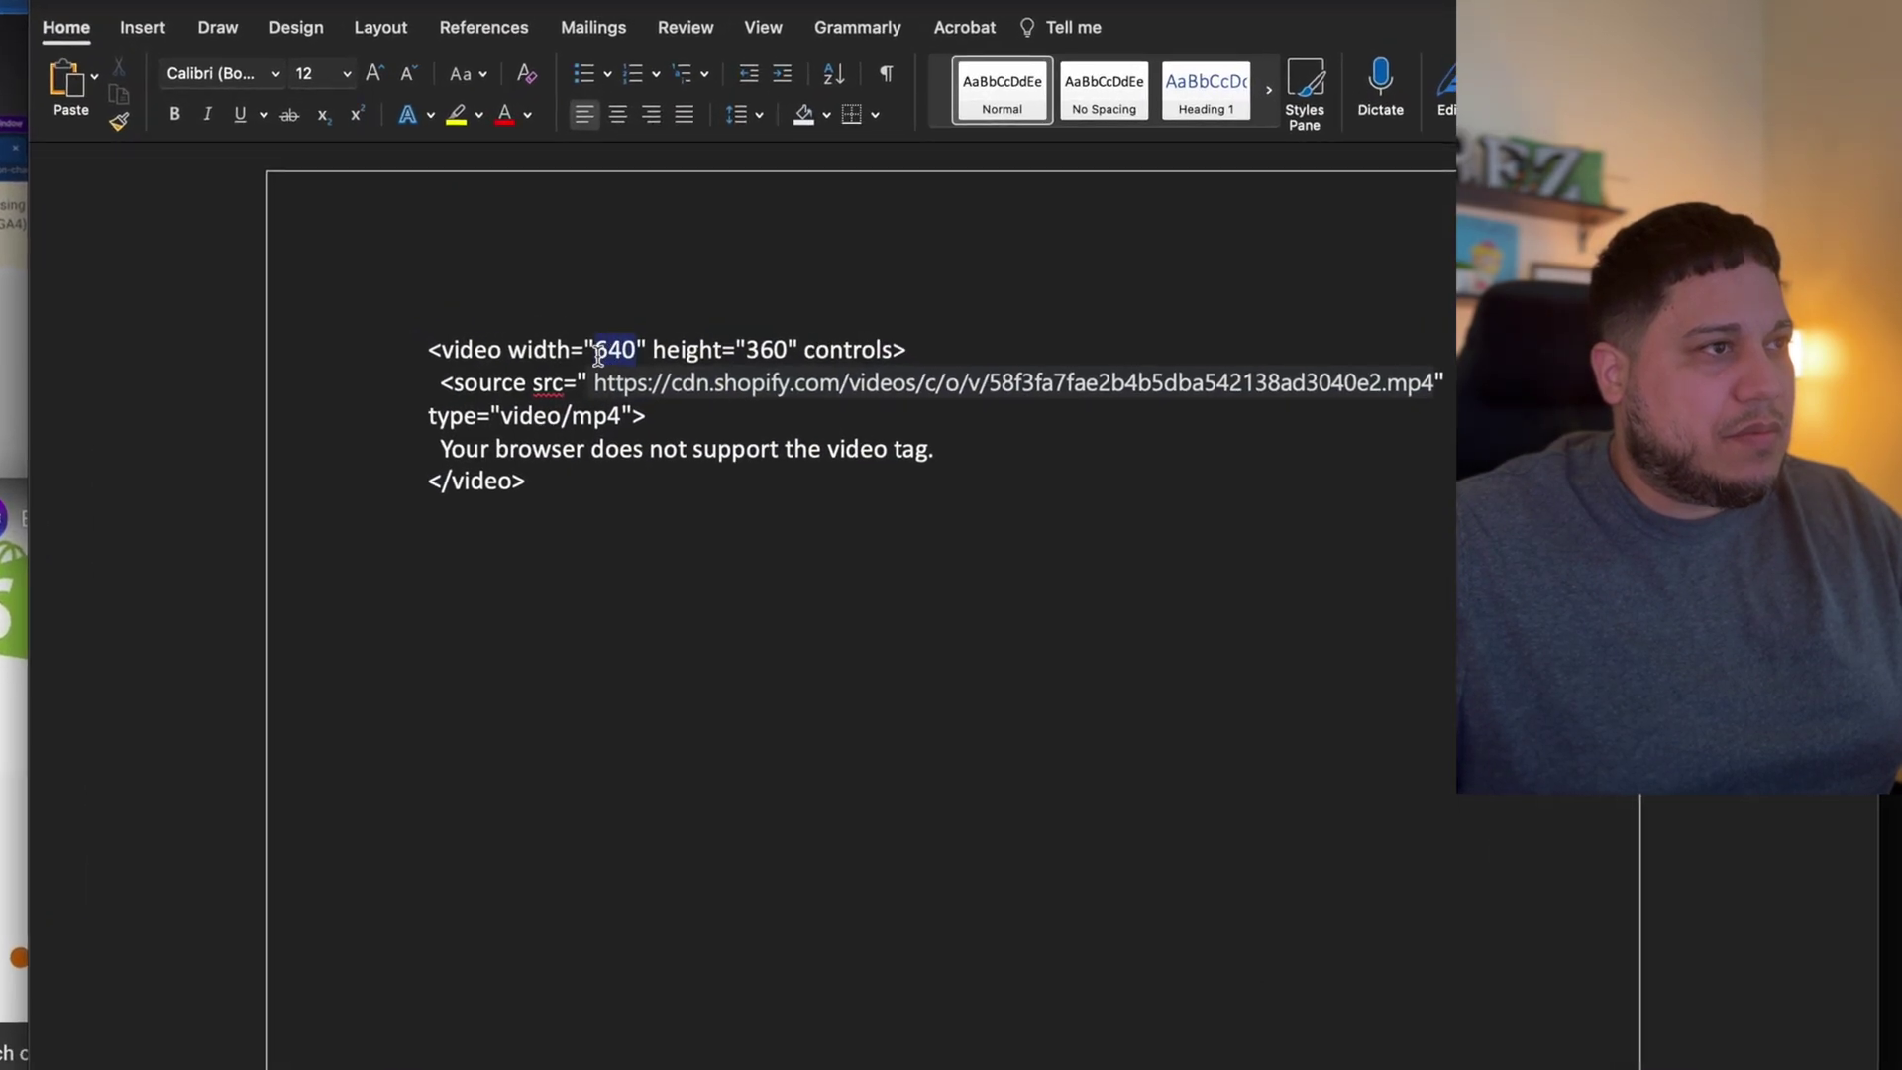
text(560)
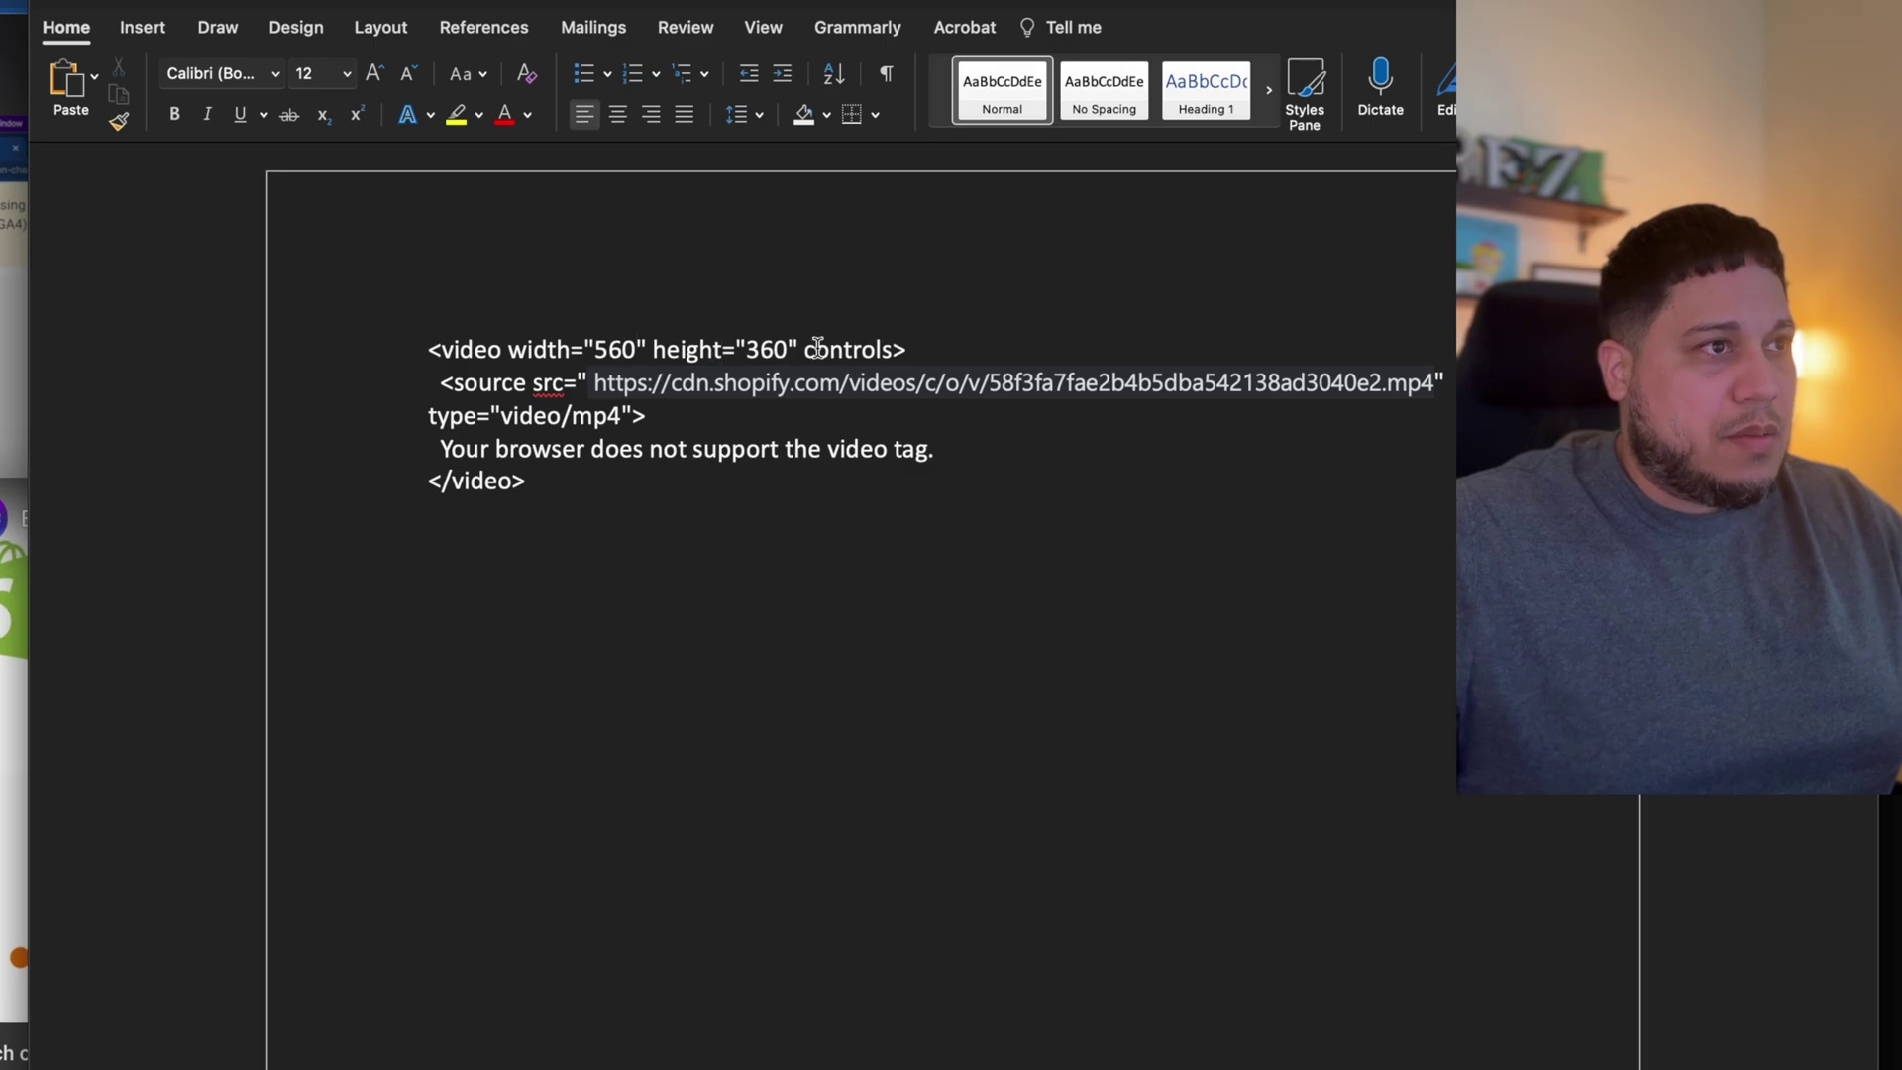
drag(790, 353, 763, 353)
text(15)
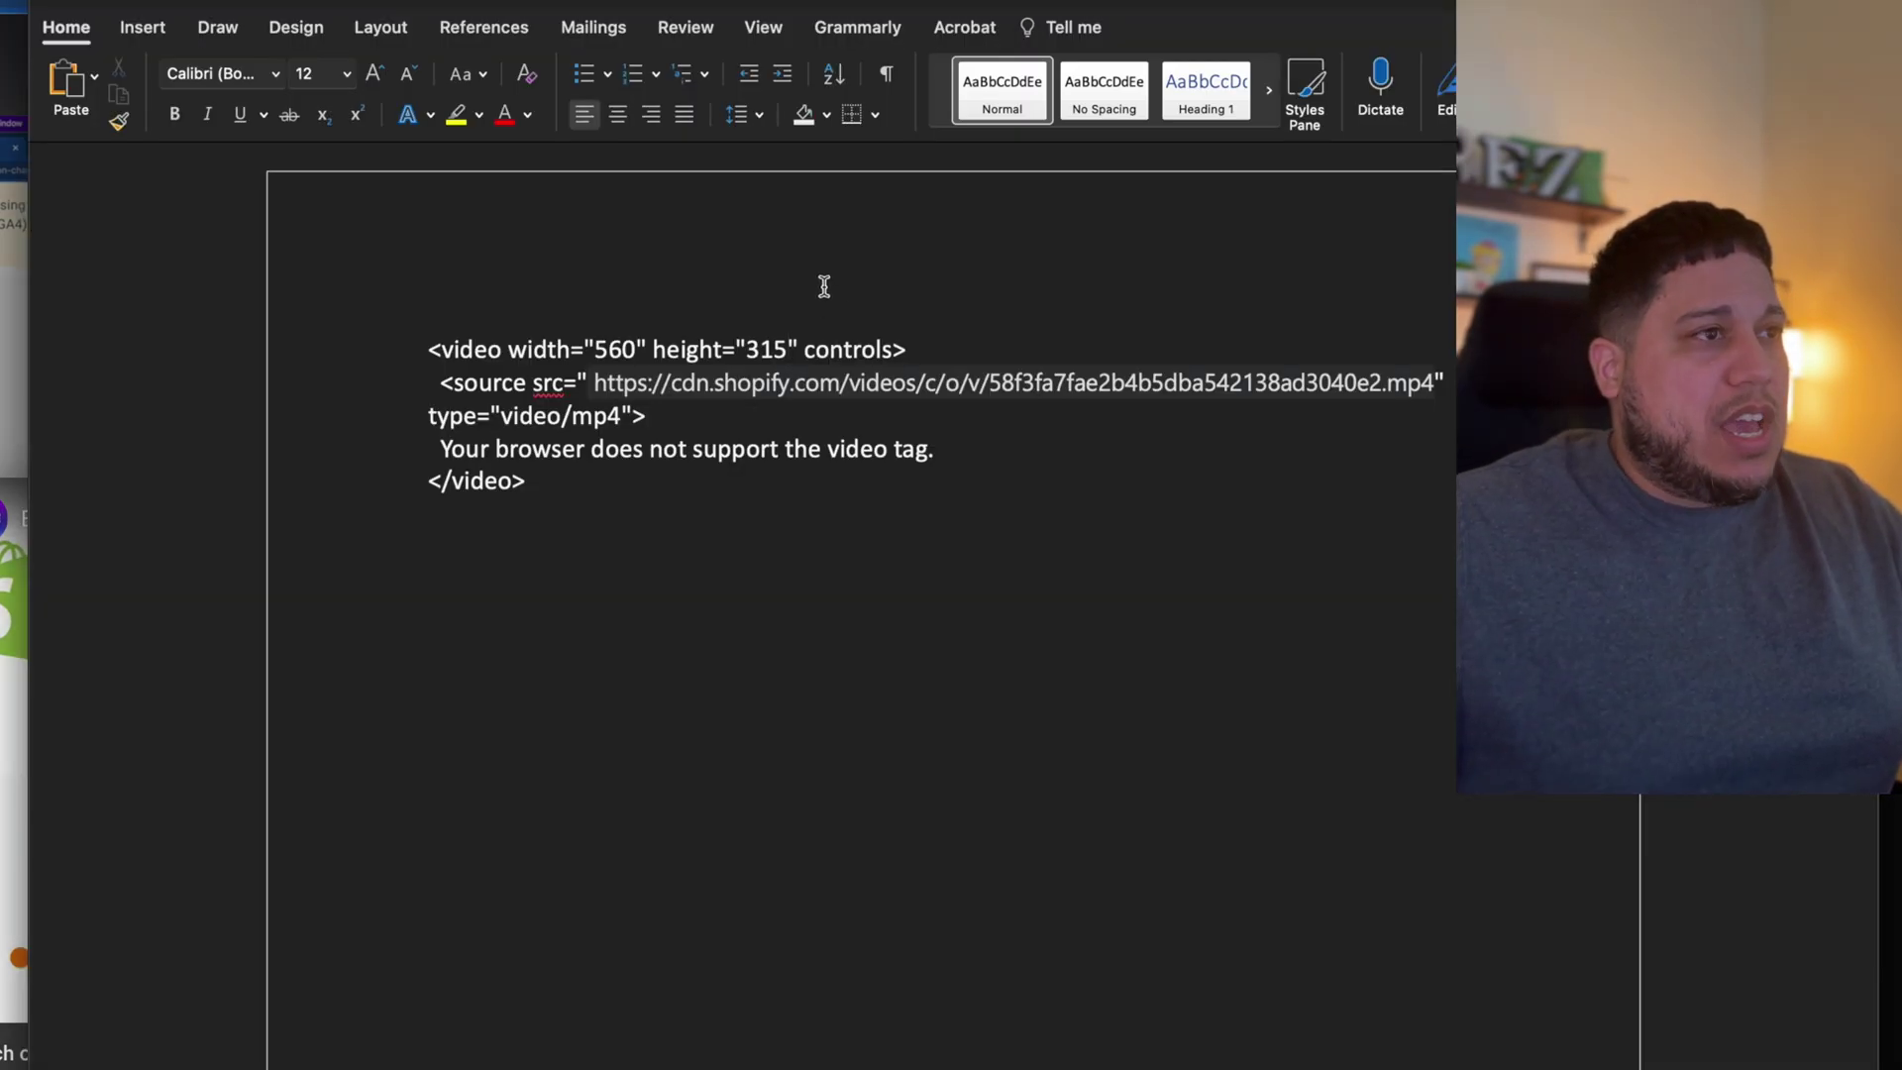
Select the Shopify video URL in the src attribute of the Word code.
click(788, 348)
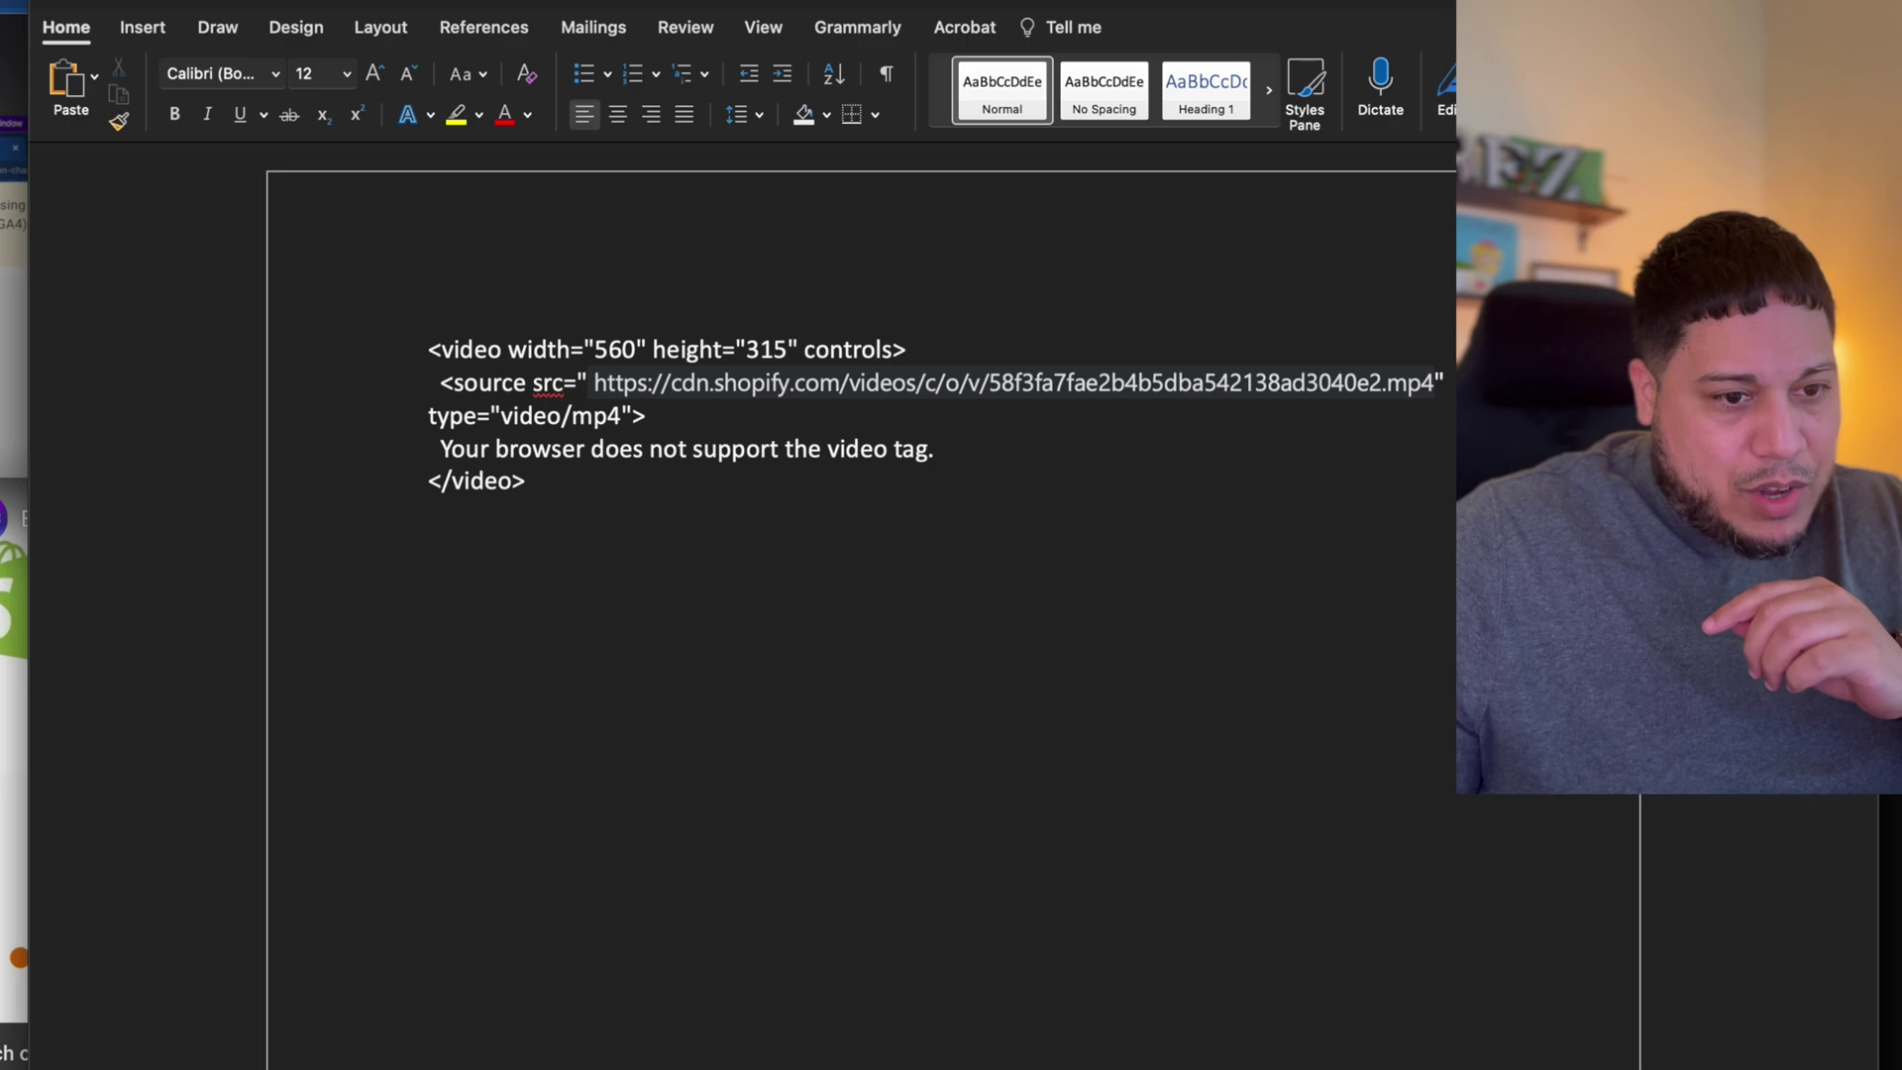
scroll(795, 356, up, 5)
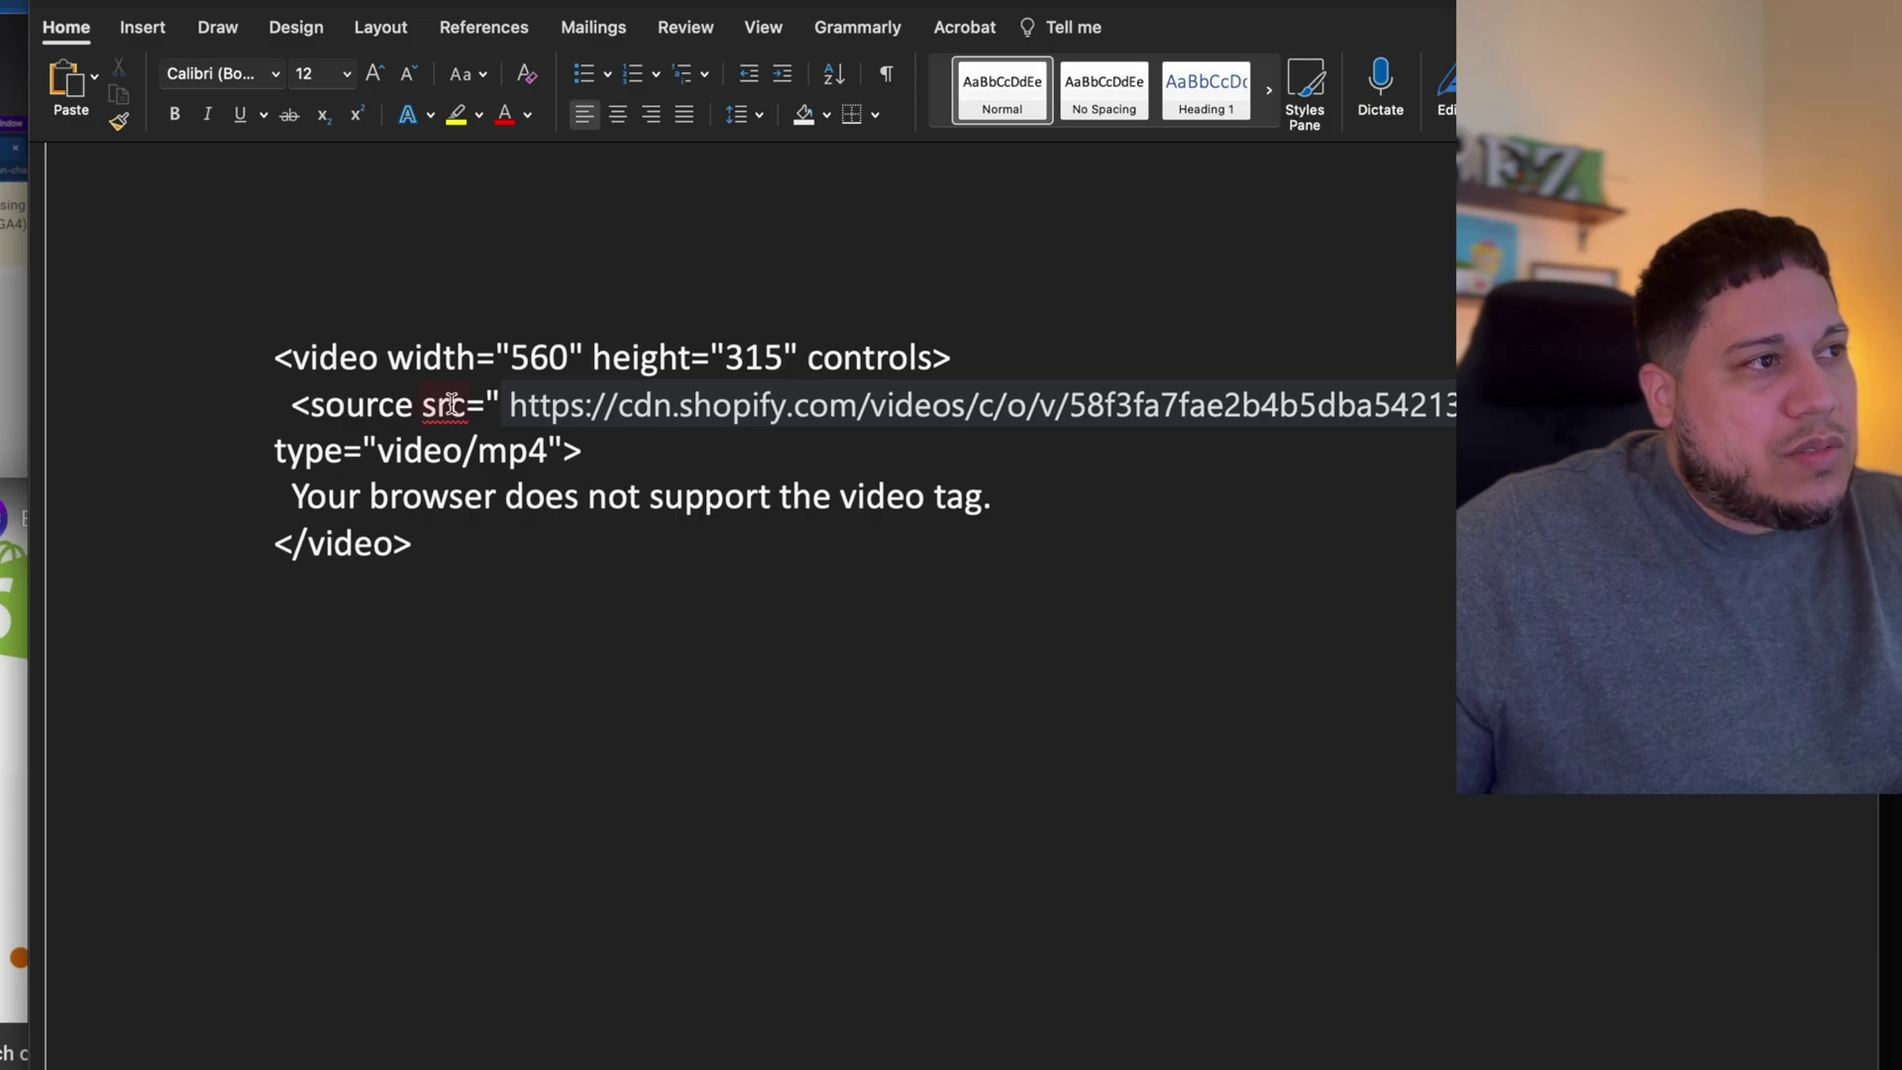
click(509, 406)
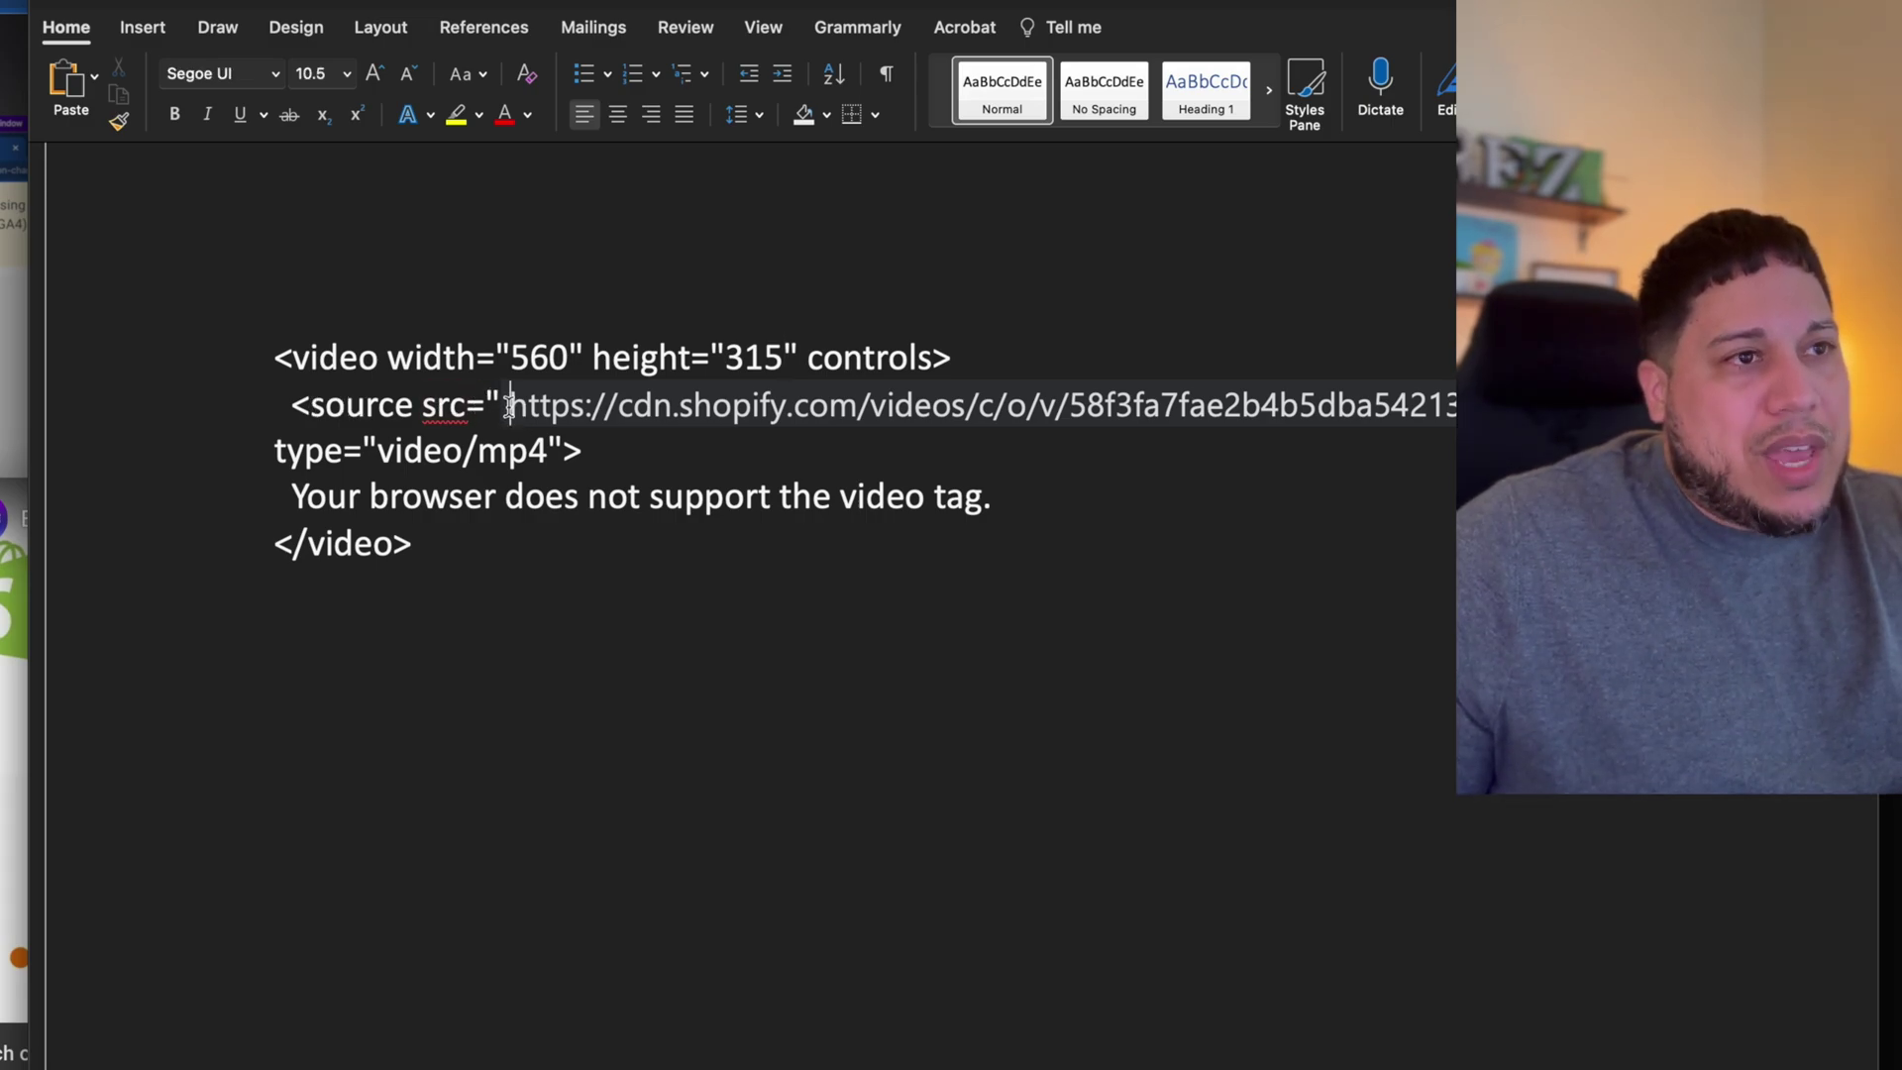
key(shift+End)
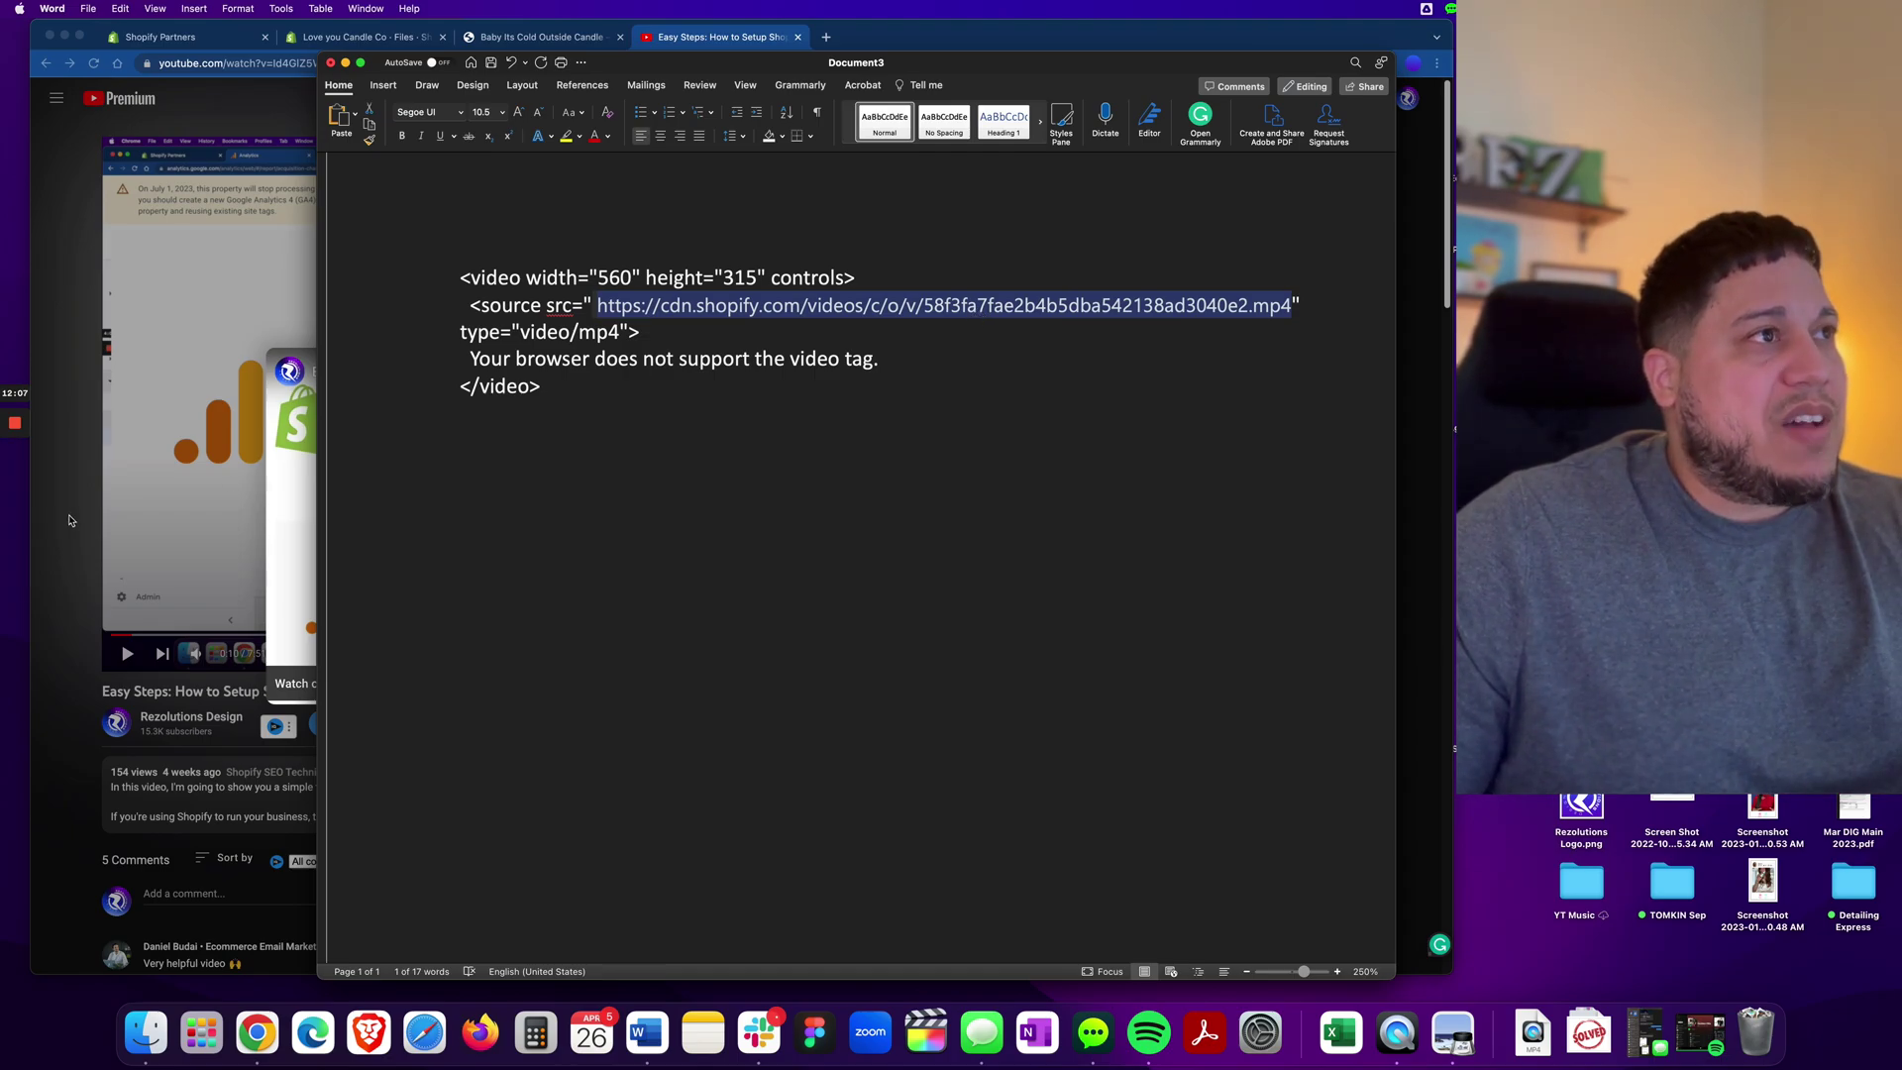
click(396, 38)
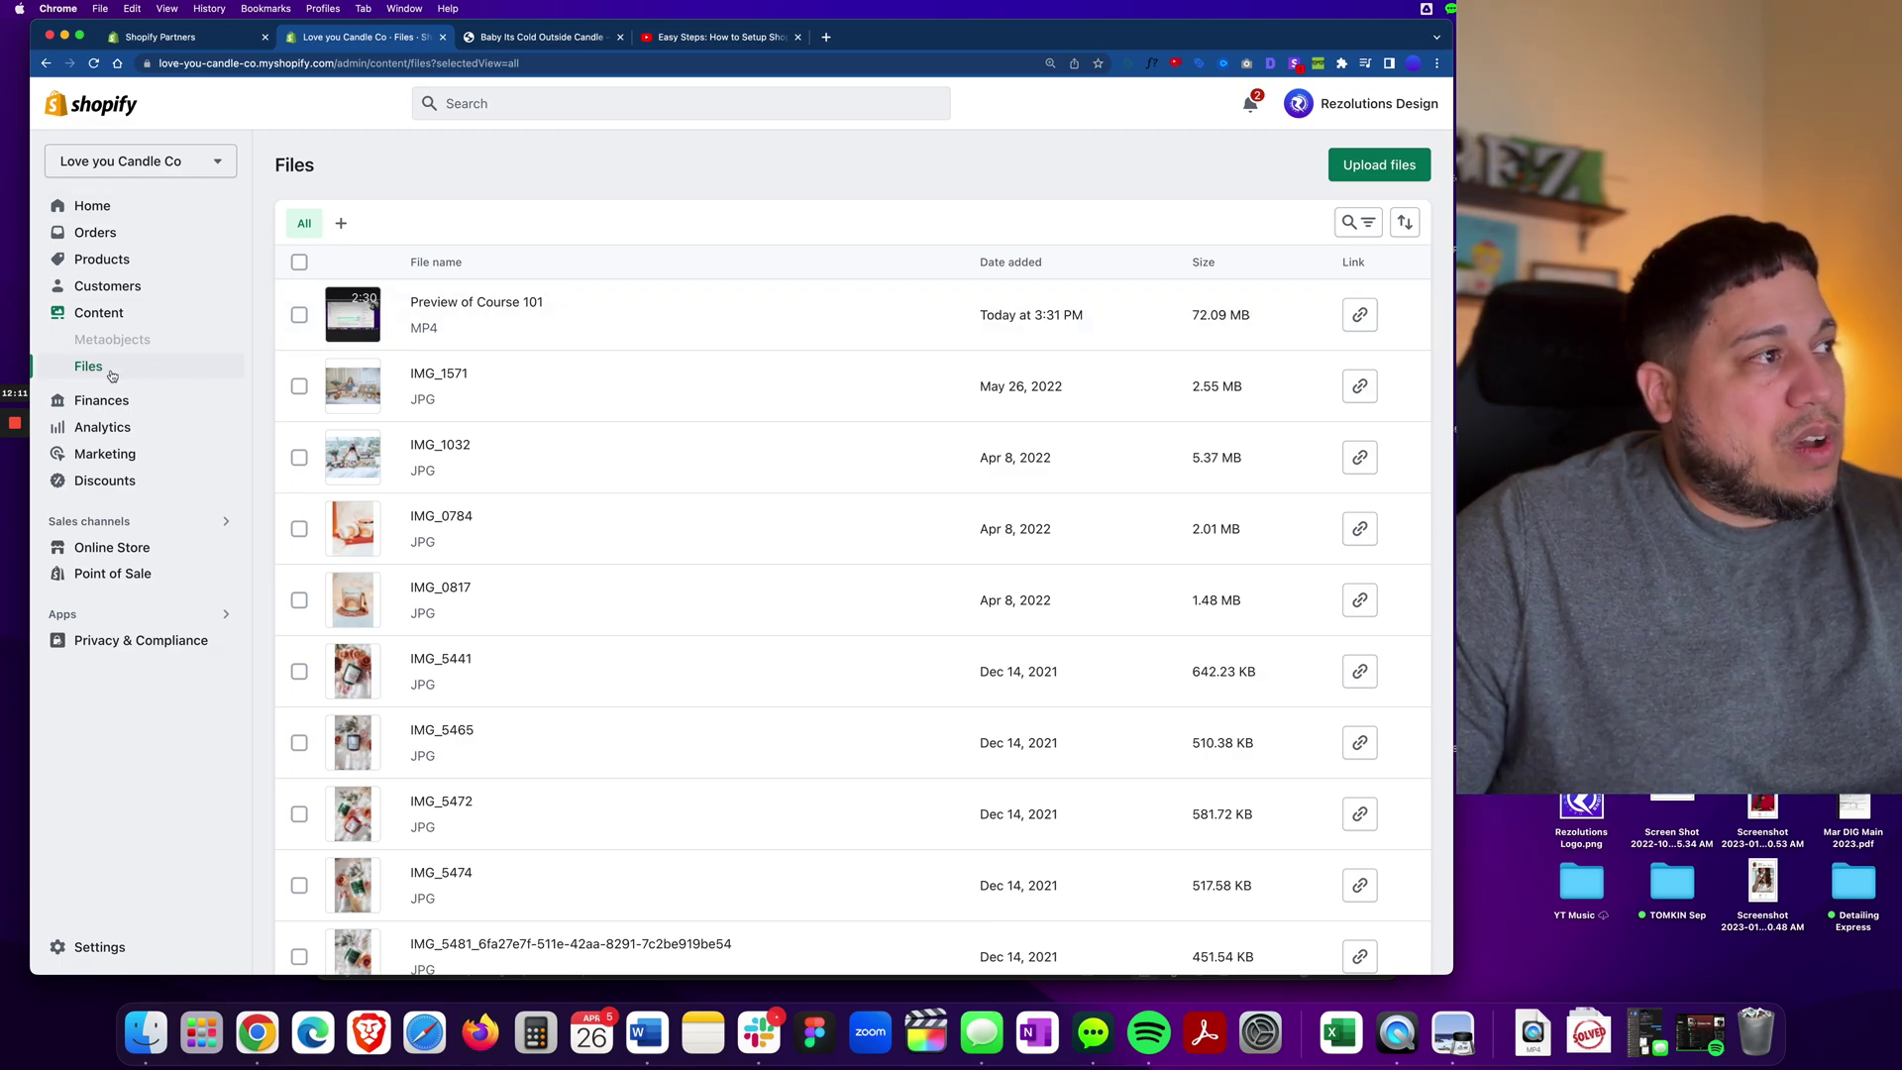
Copy the Preview of Course 101 MP4 link, then copy all five lines of video code in Word.
click(1360, 315)
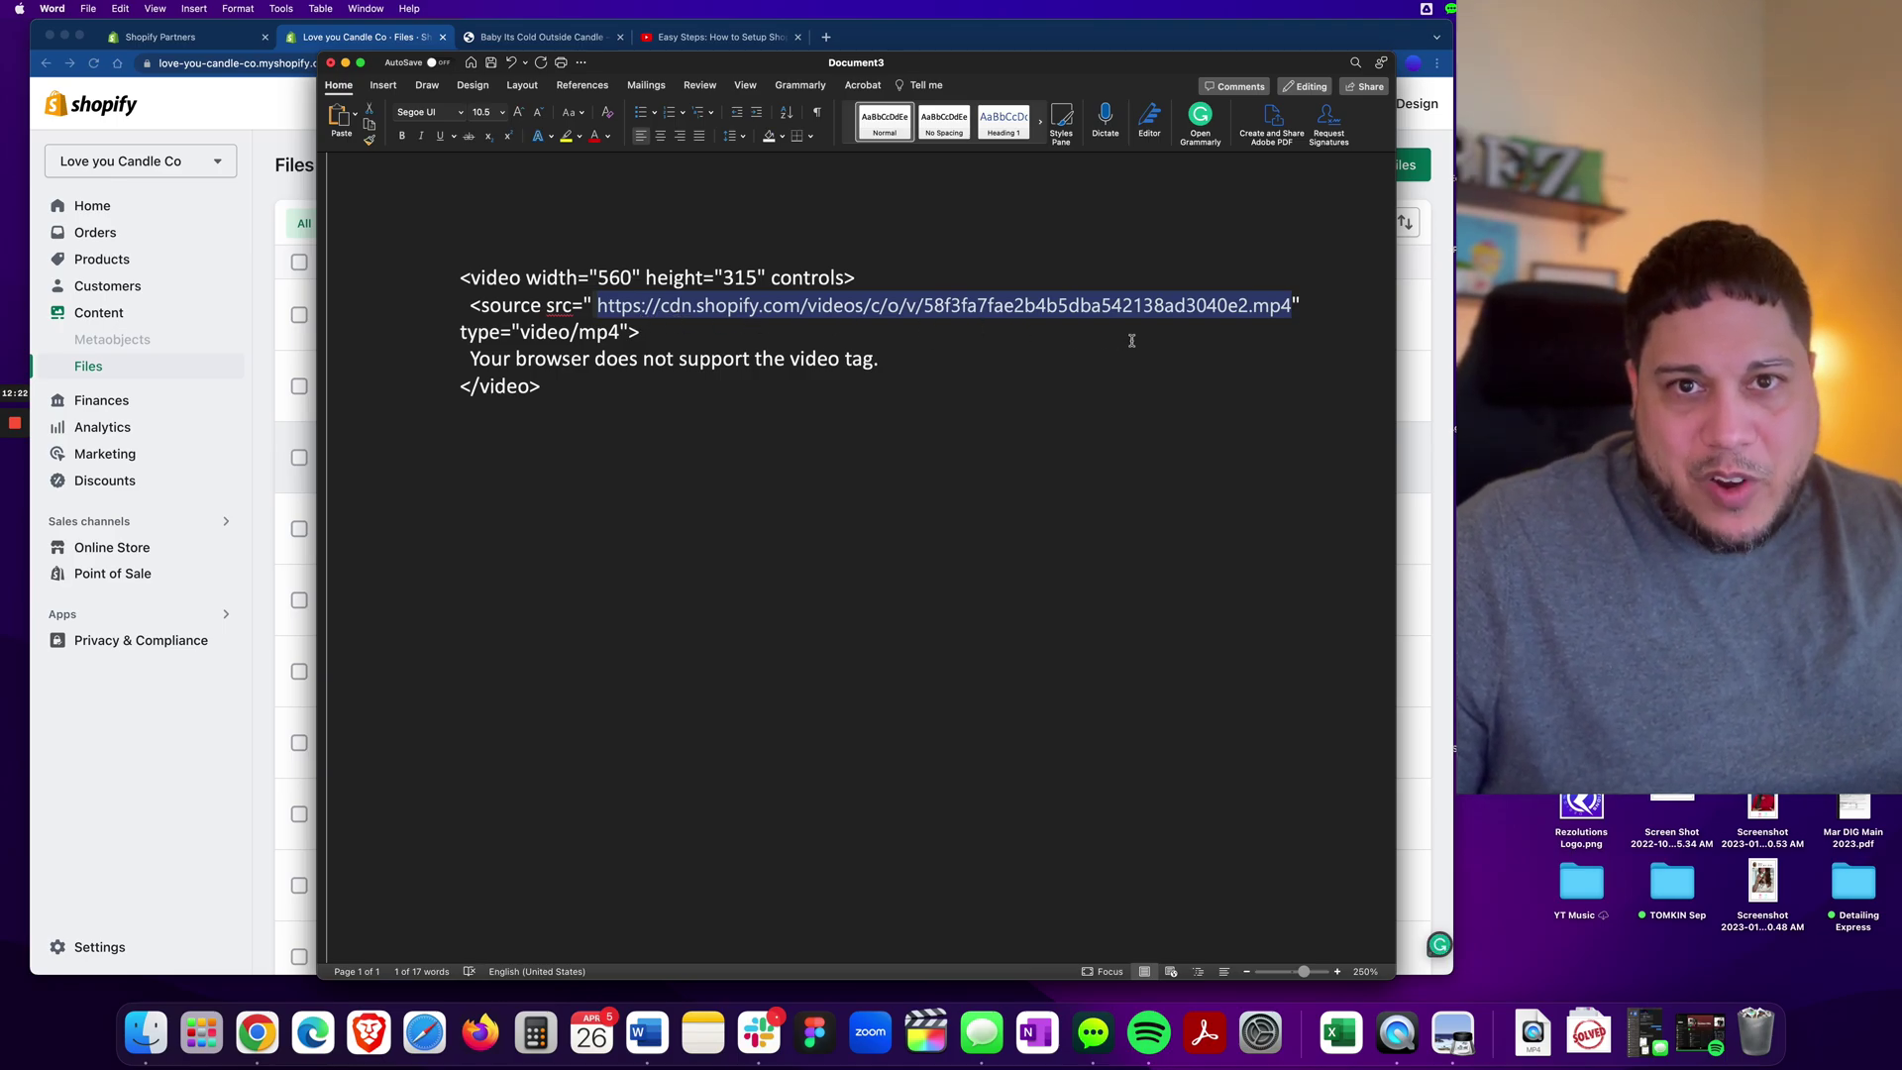
click(873, 493)
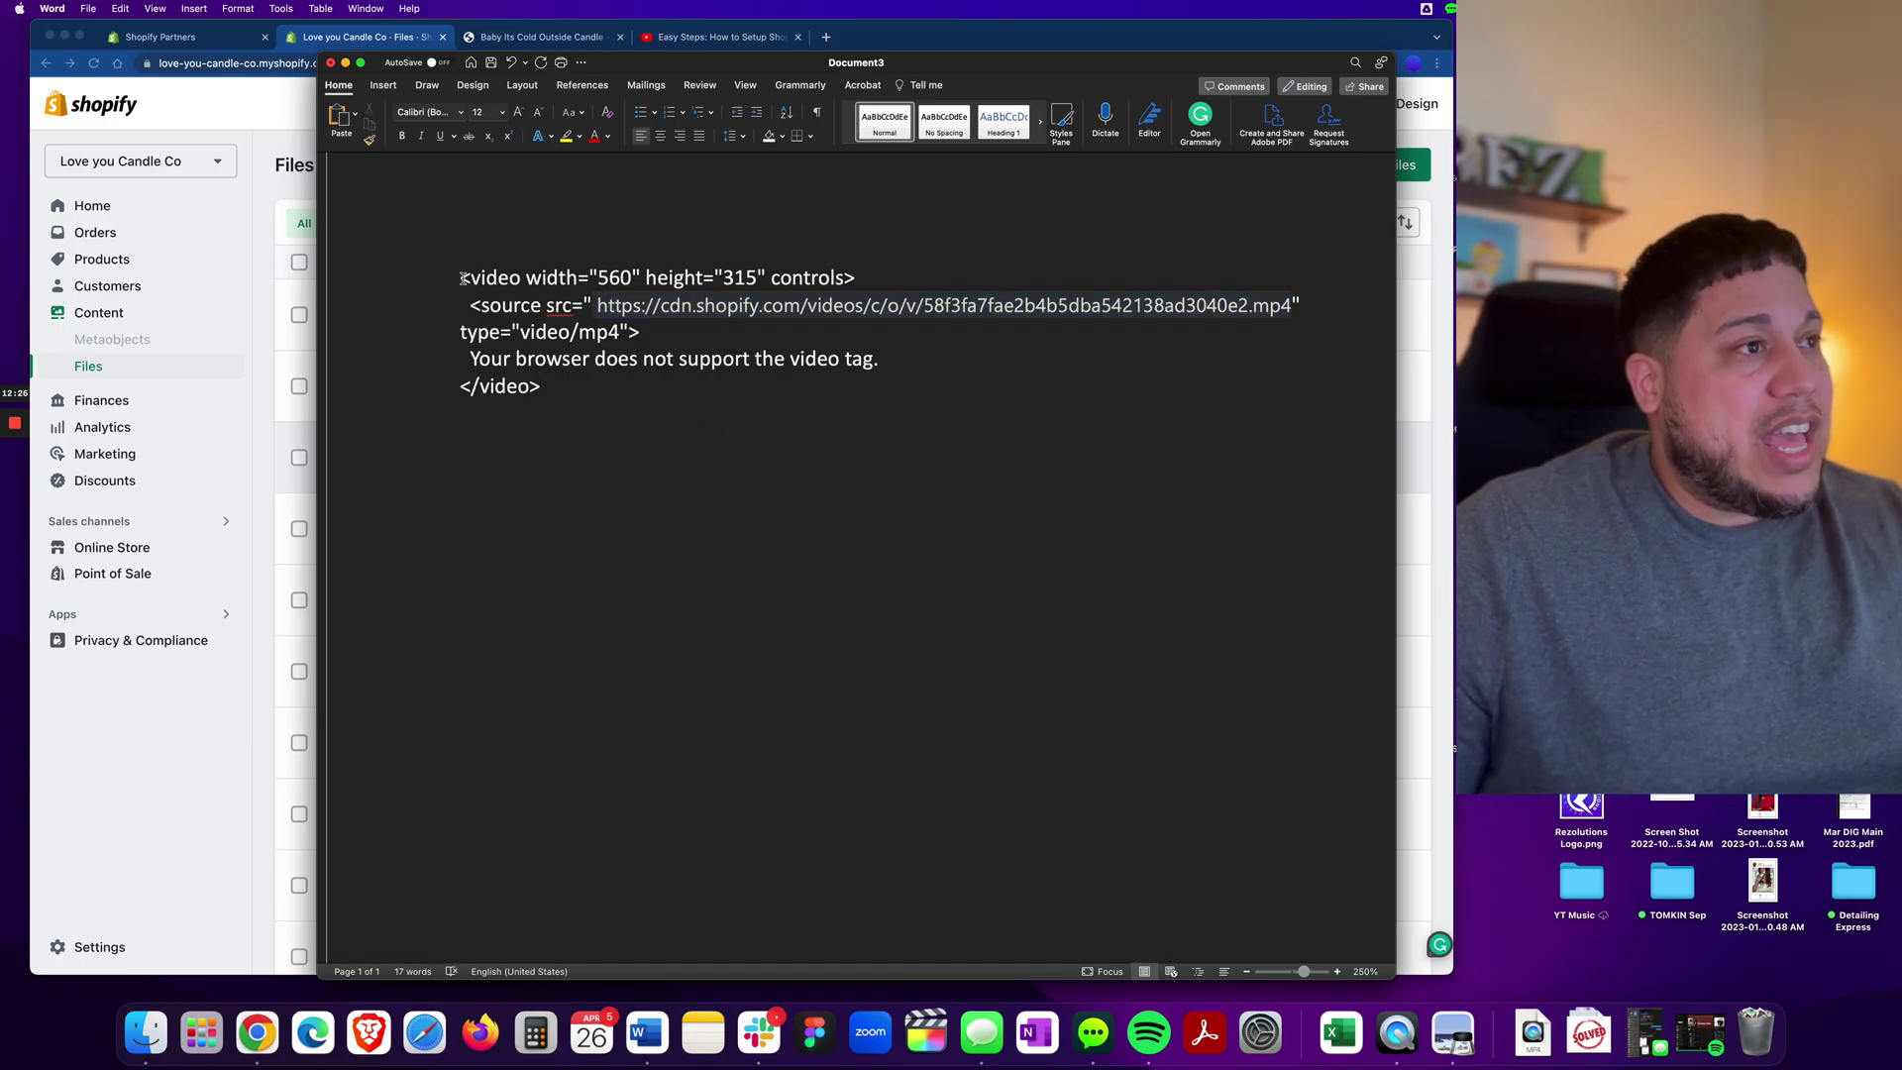
drag(463, 278, 579, 385)
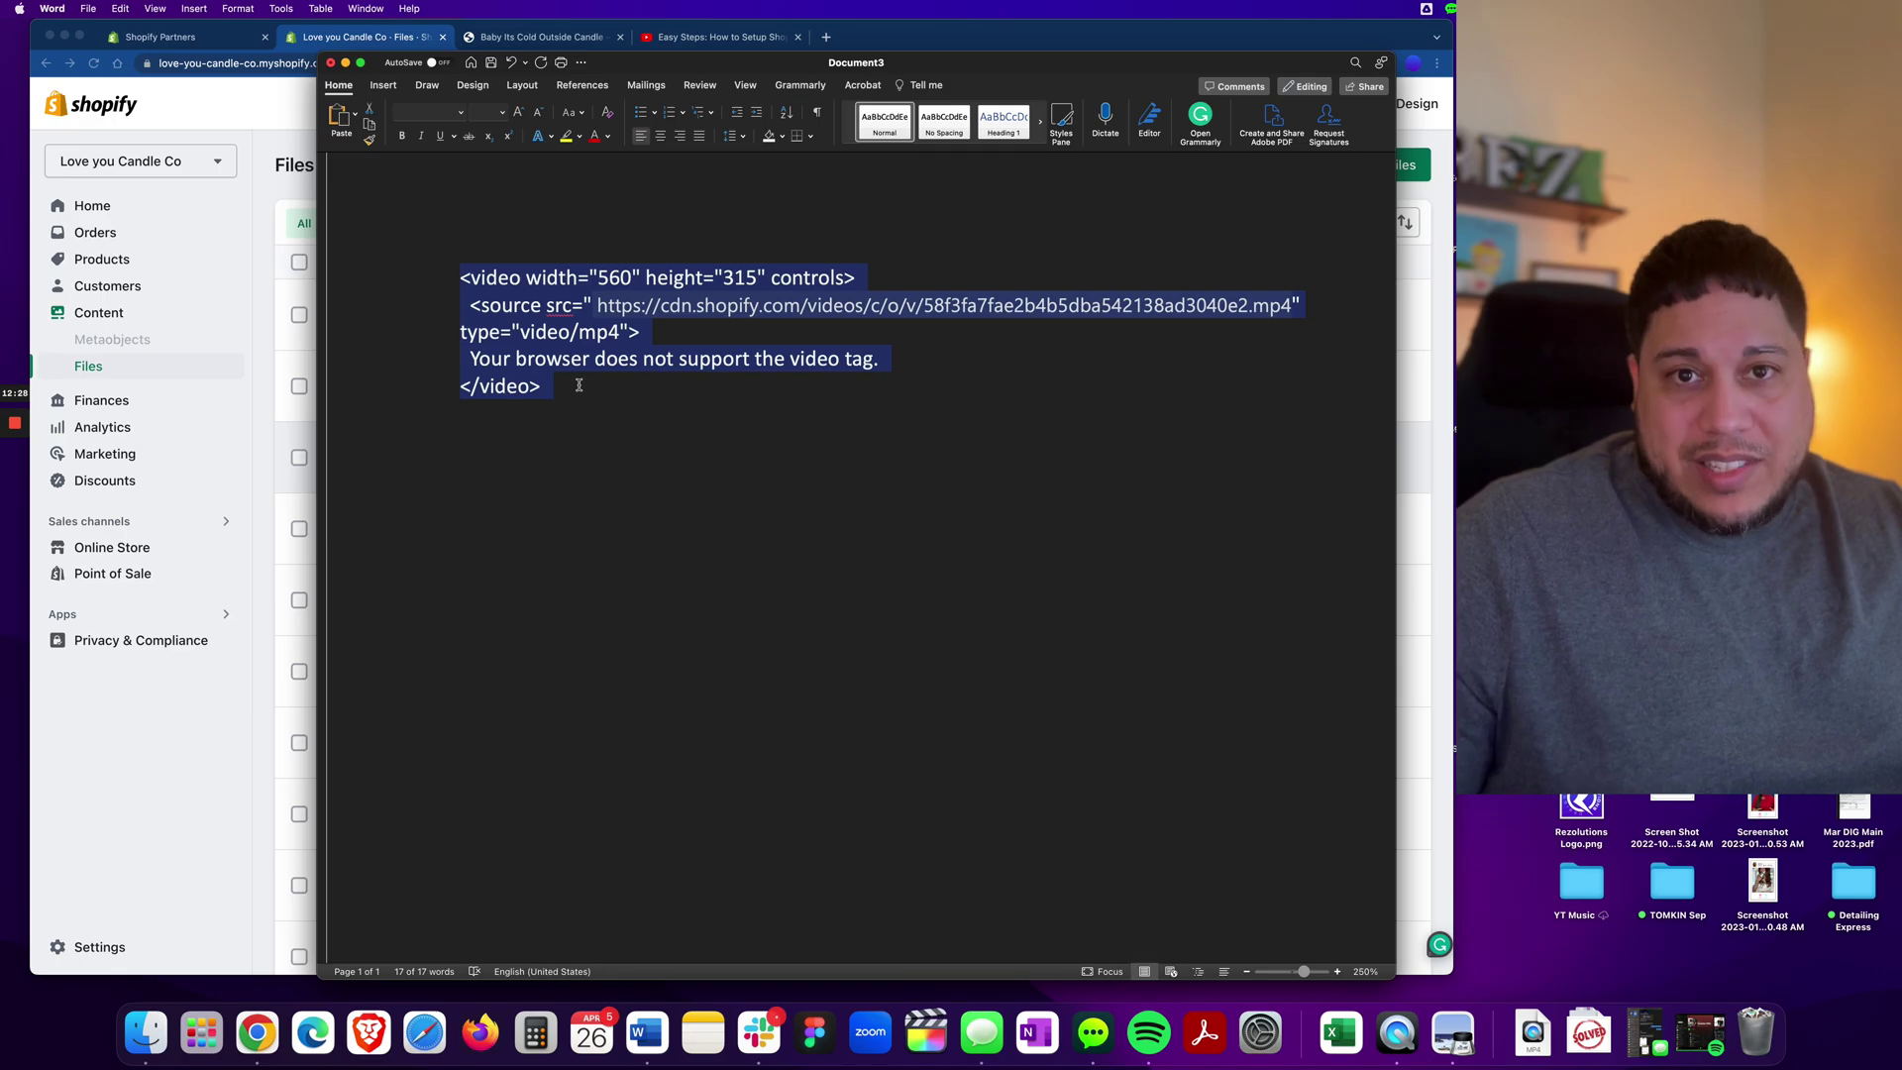
right_click(598, 363)
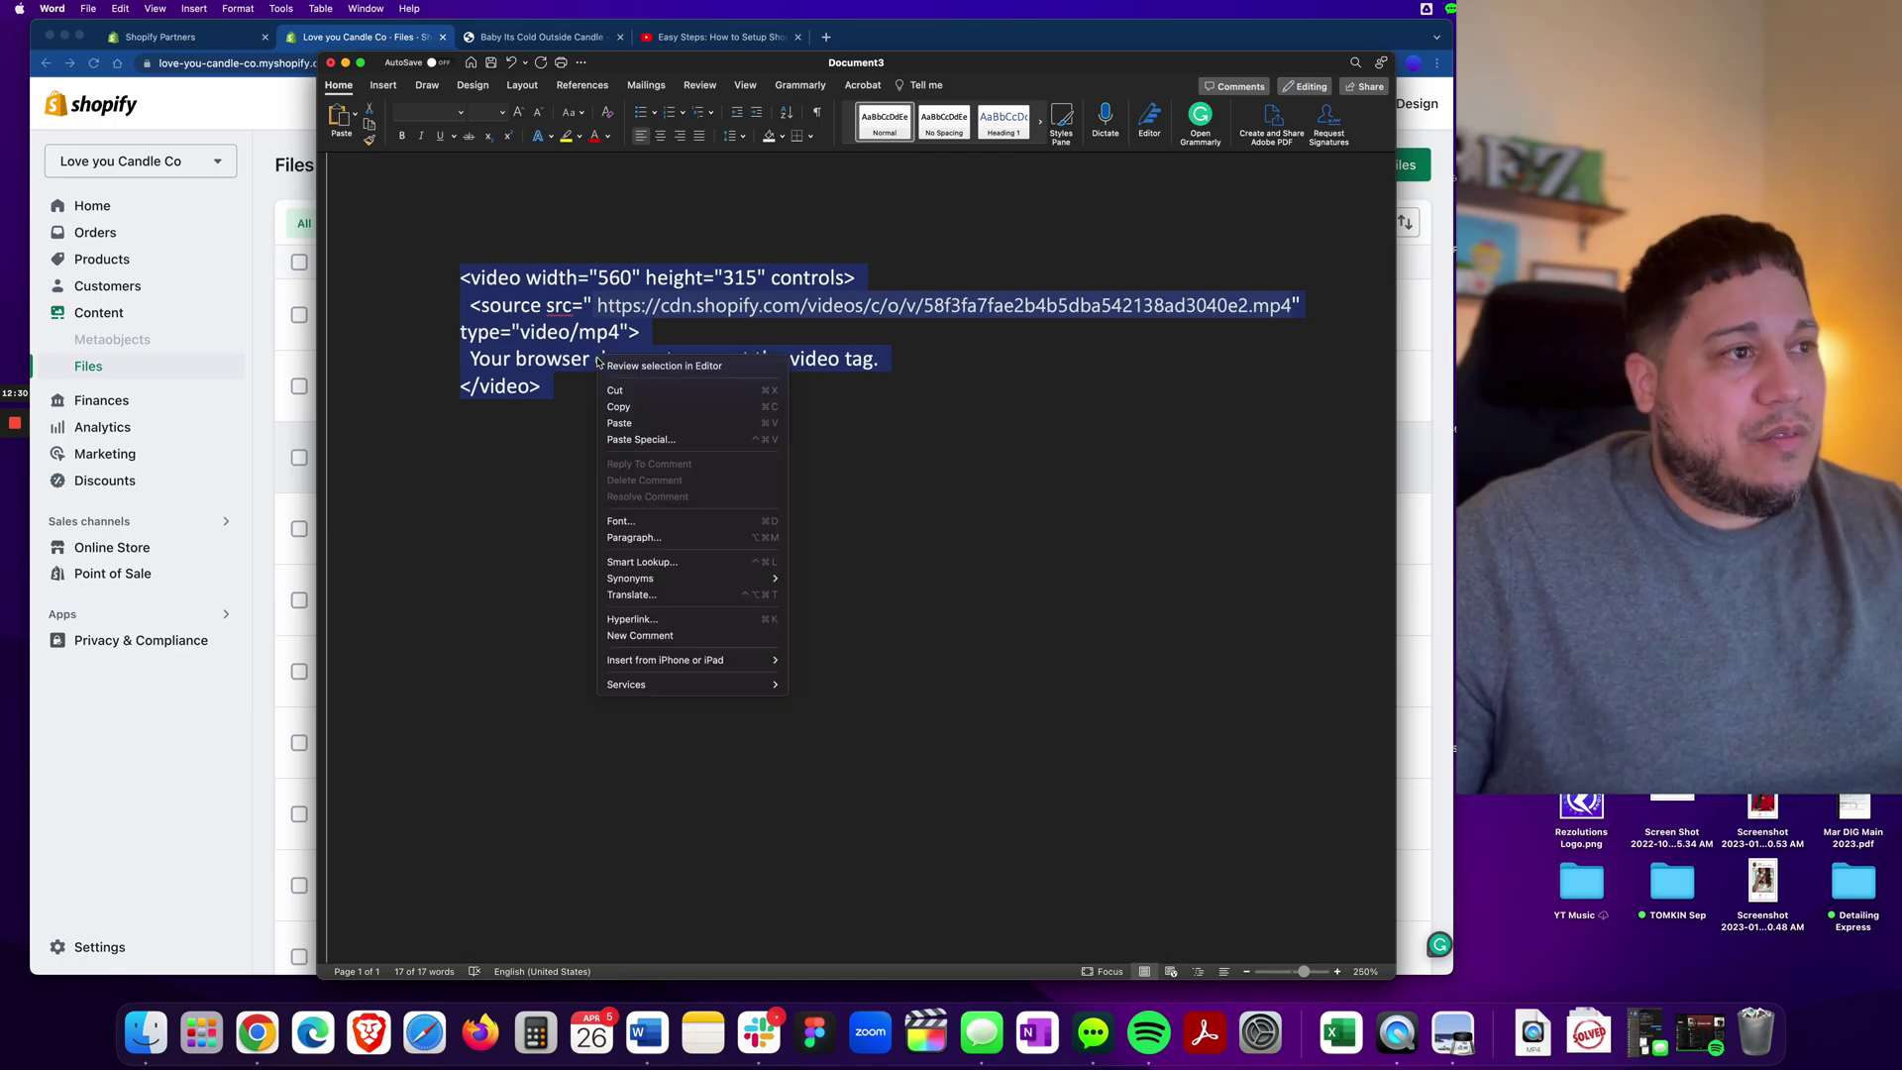
click(643, 408)
click(289, 465)
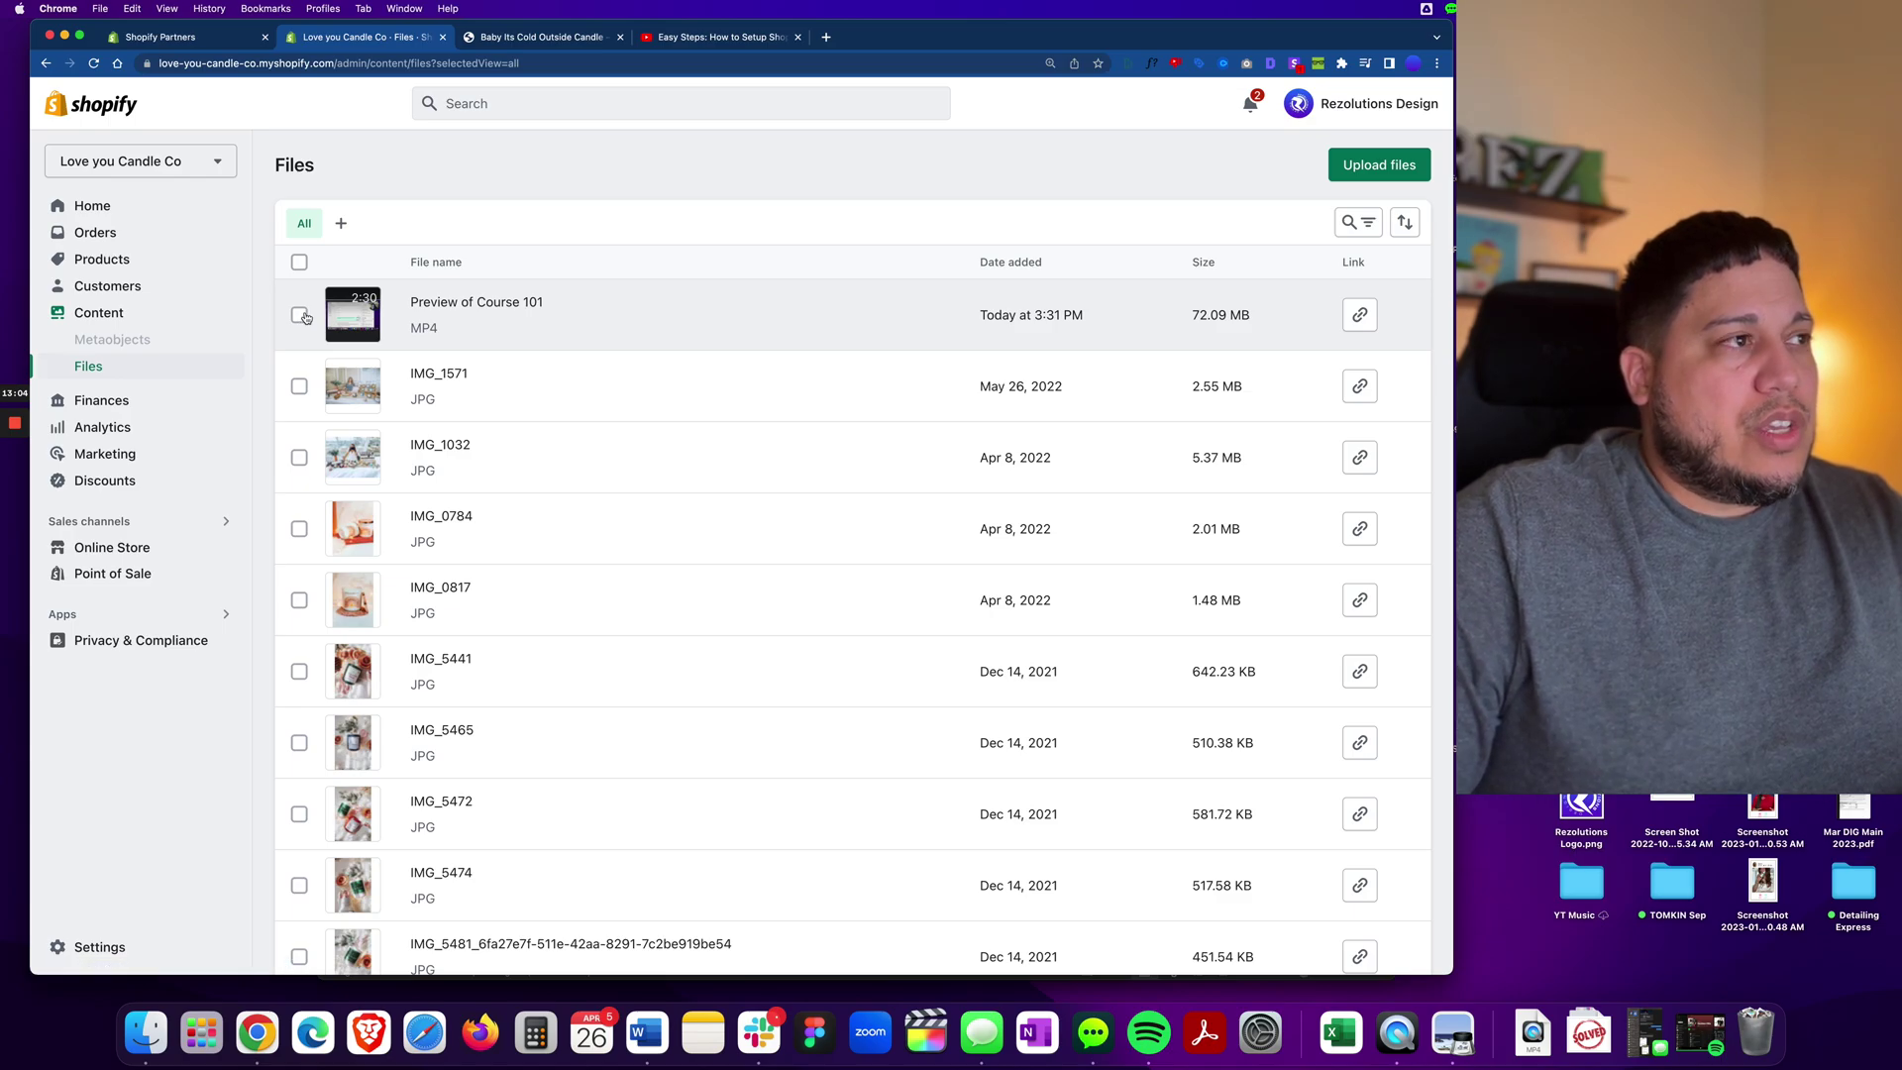
Open the Baby Its Cold Outside Candle product and show its description as HTML.
click(95, 259)
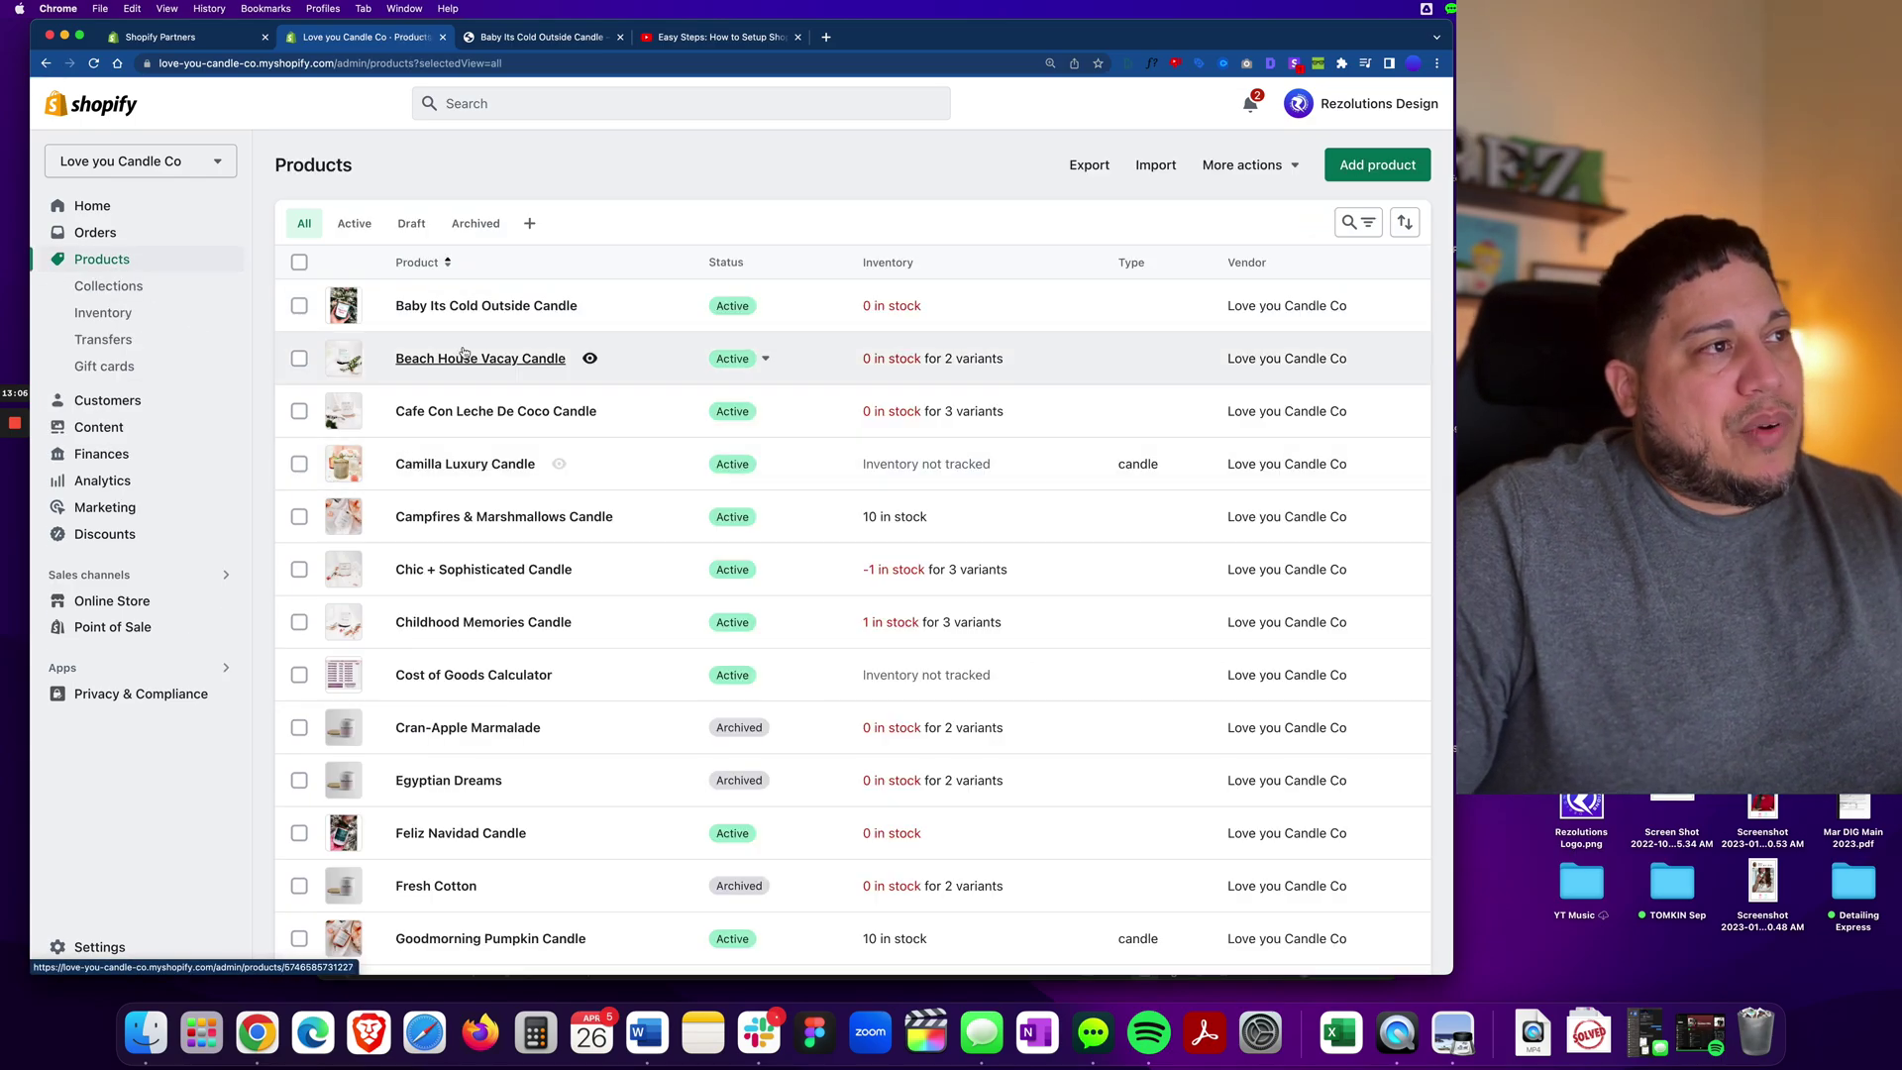
click(462, 308)
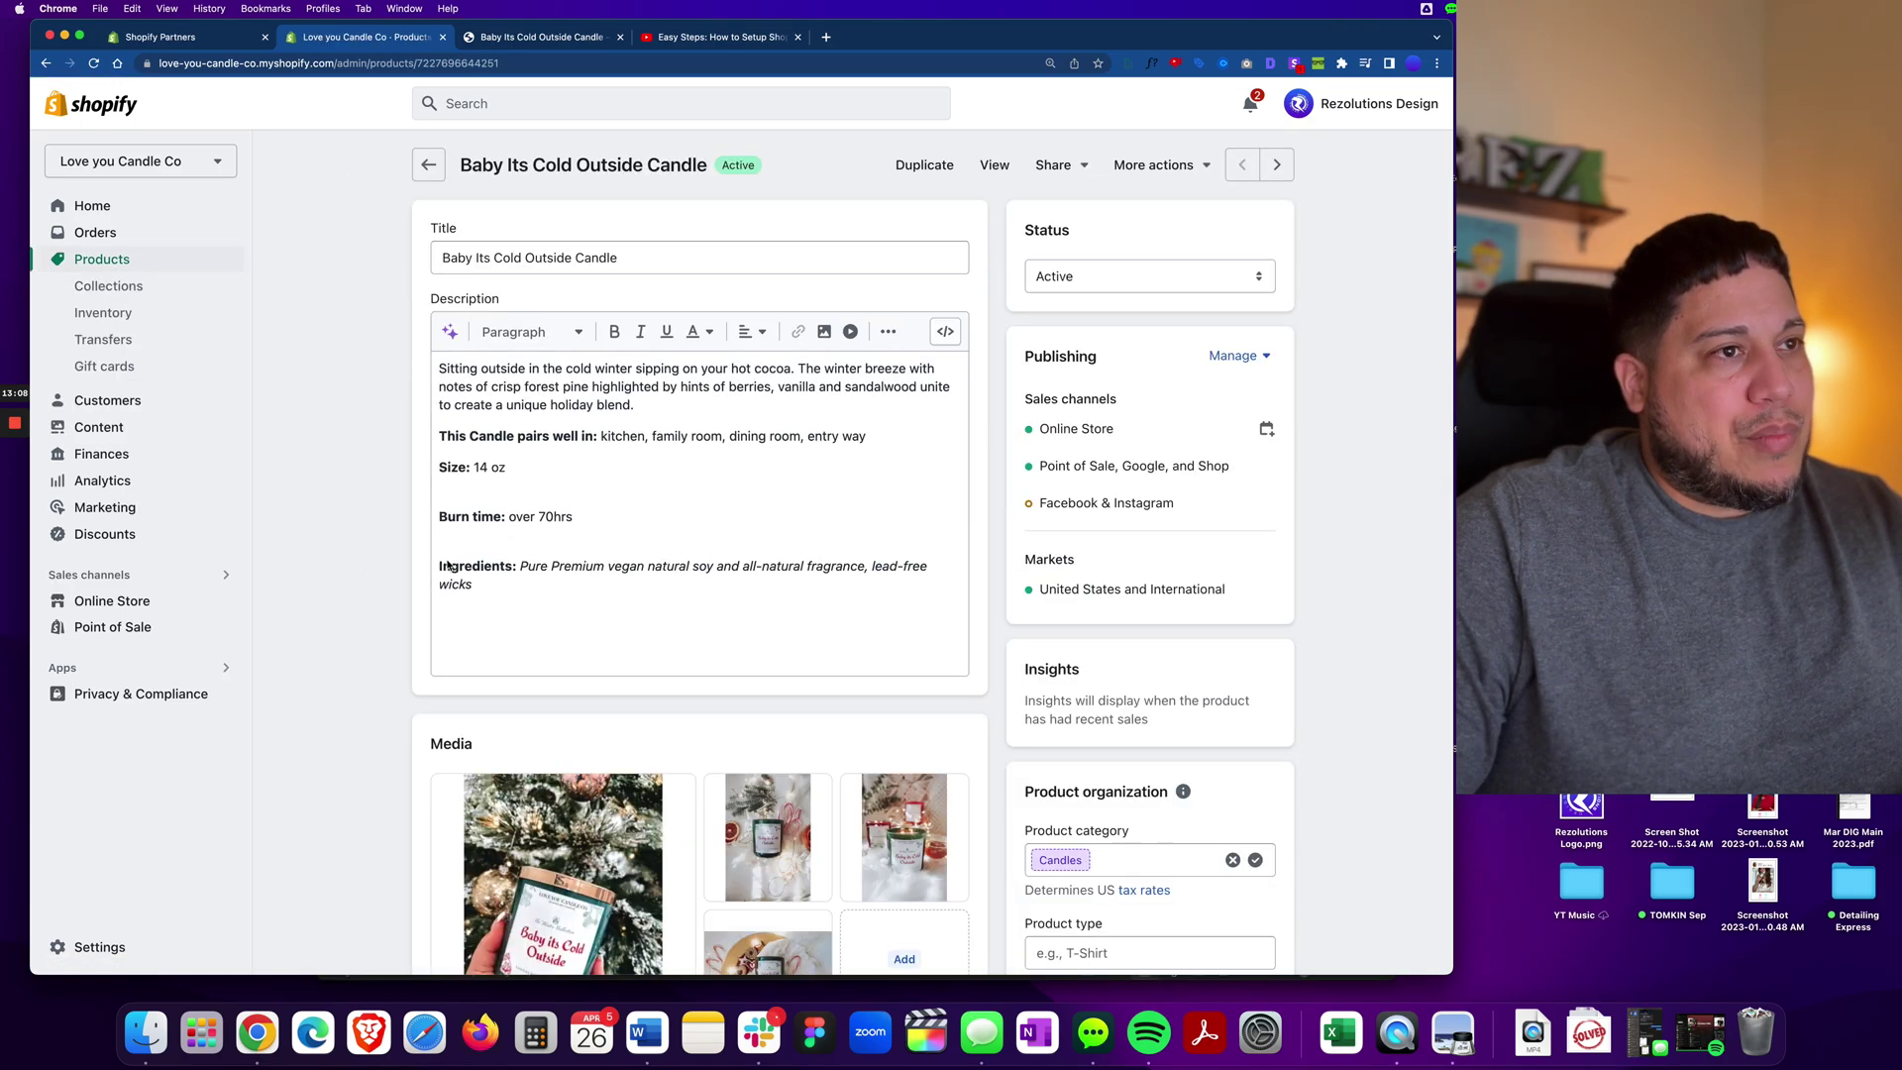
click(947, 333)
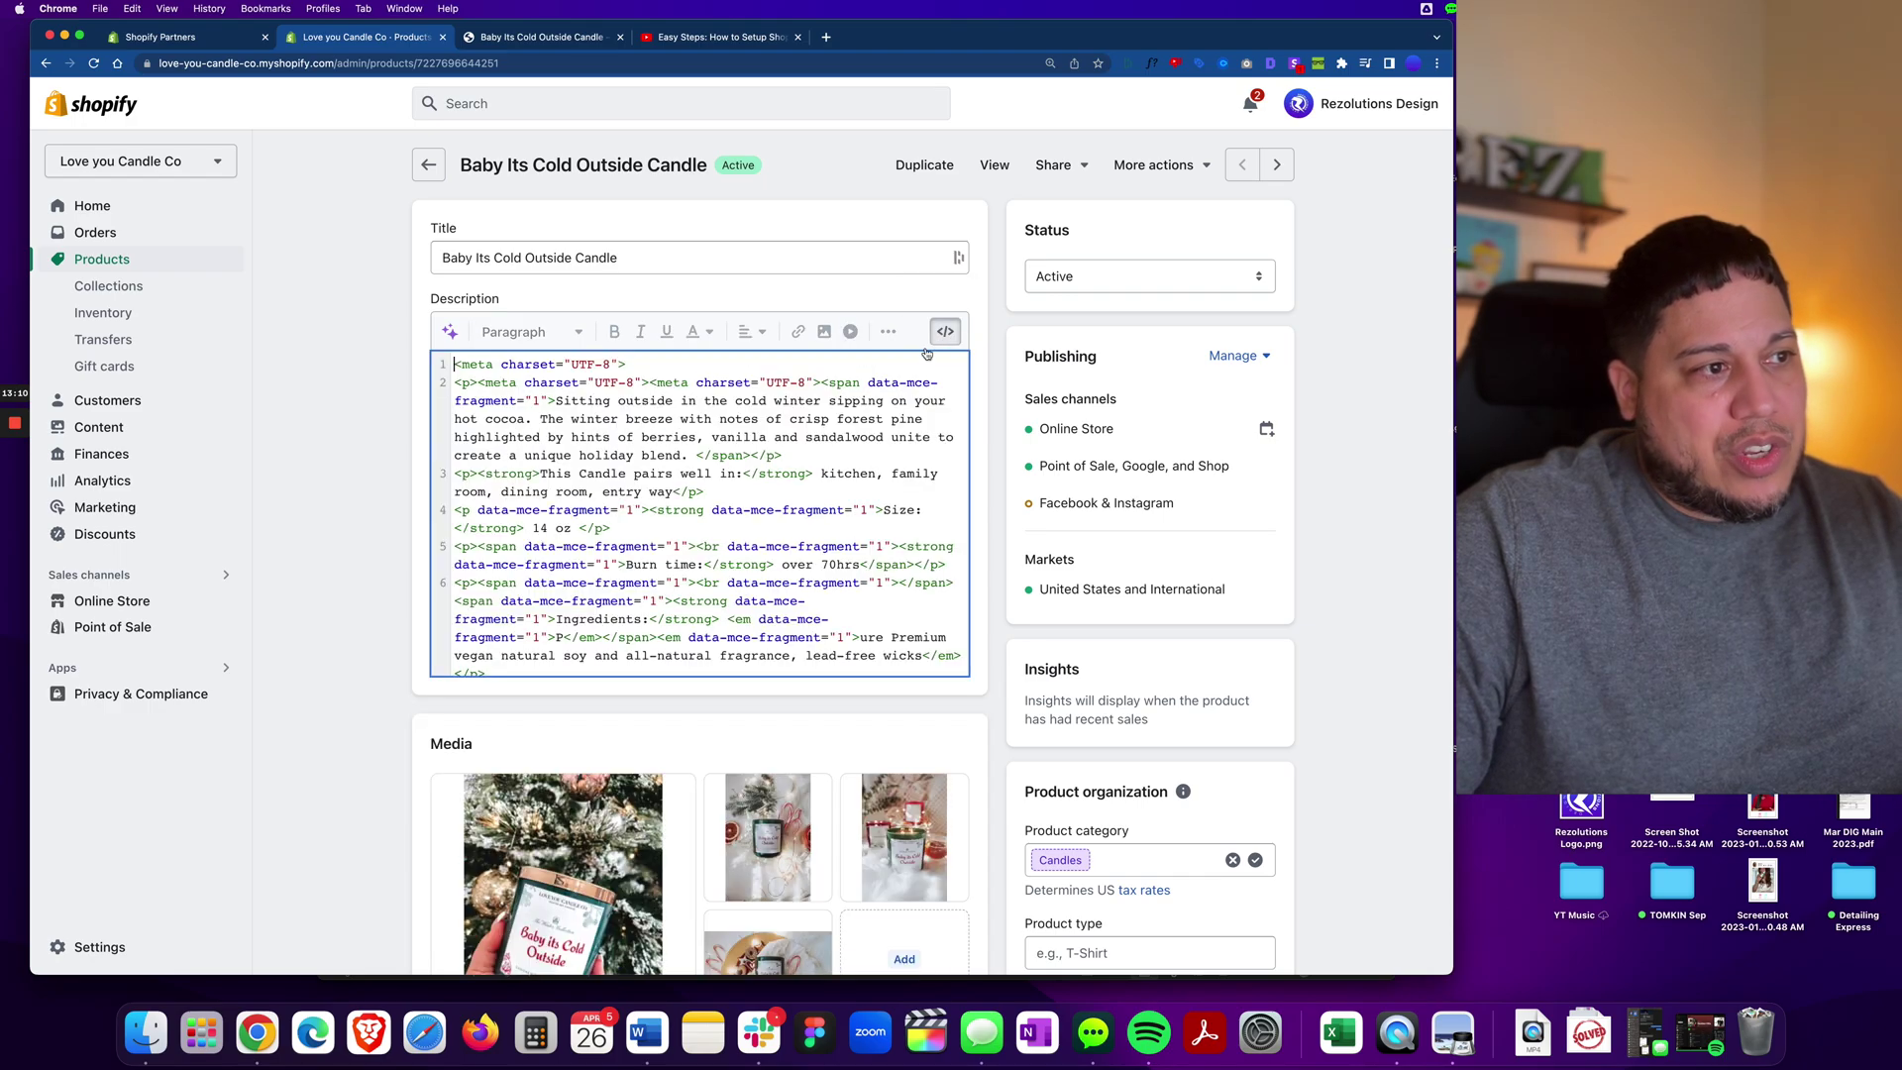
Paste the video code on a new line at the description's end and save the product.
scroll(545, 601, down, 2)
click(501, 663)
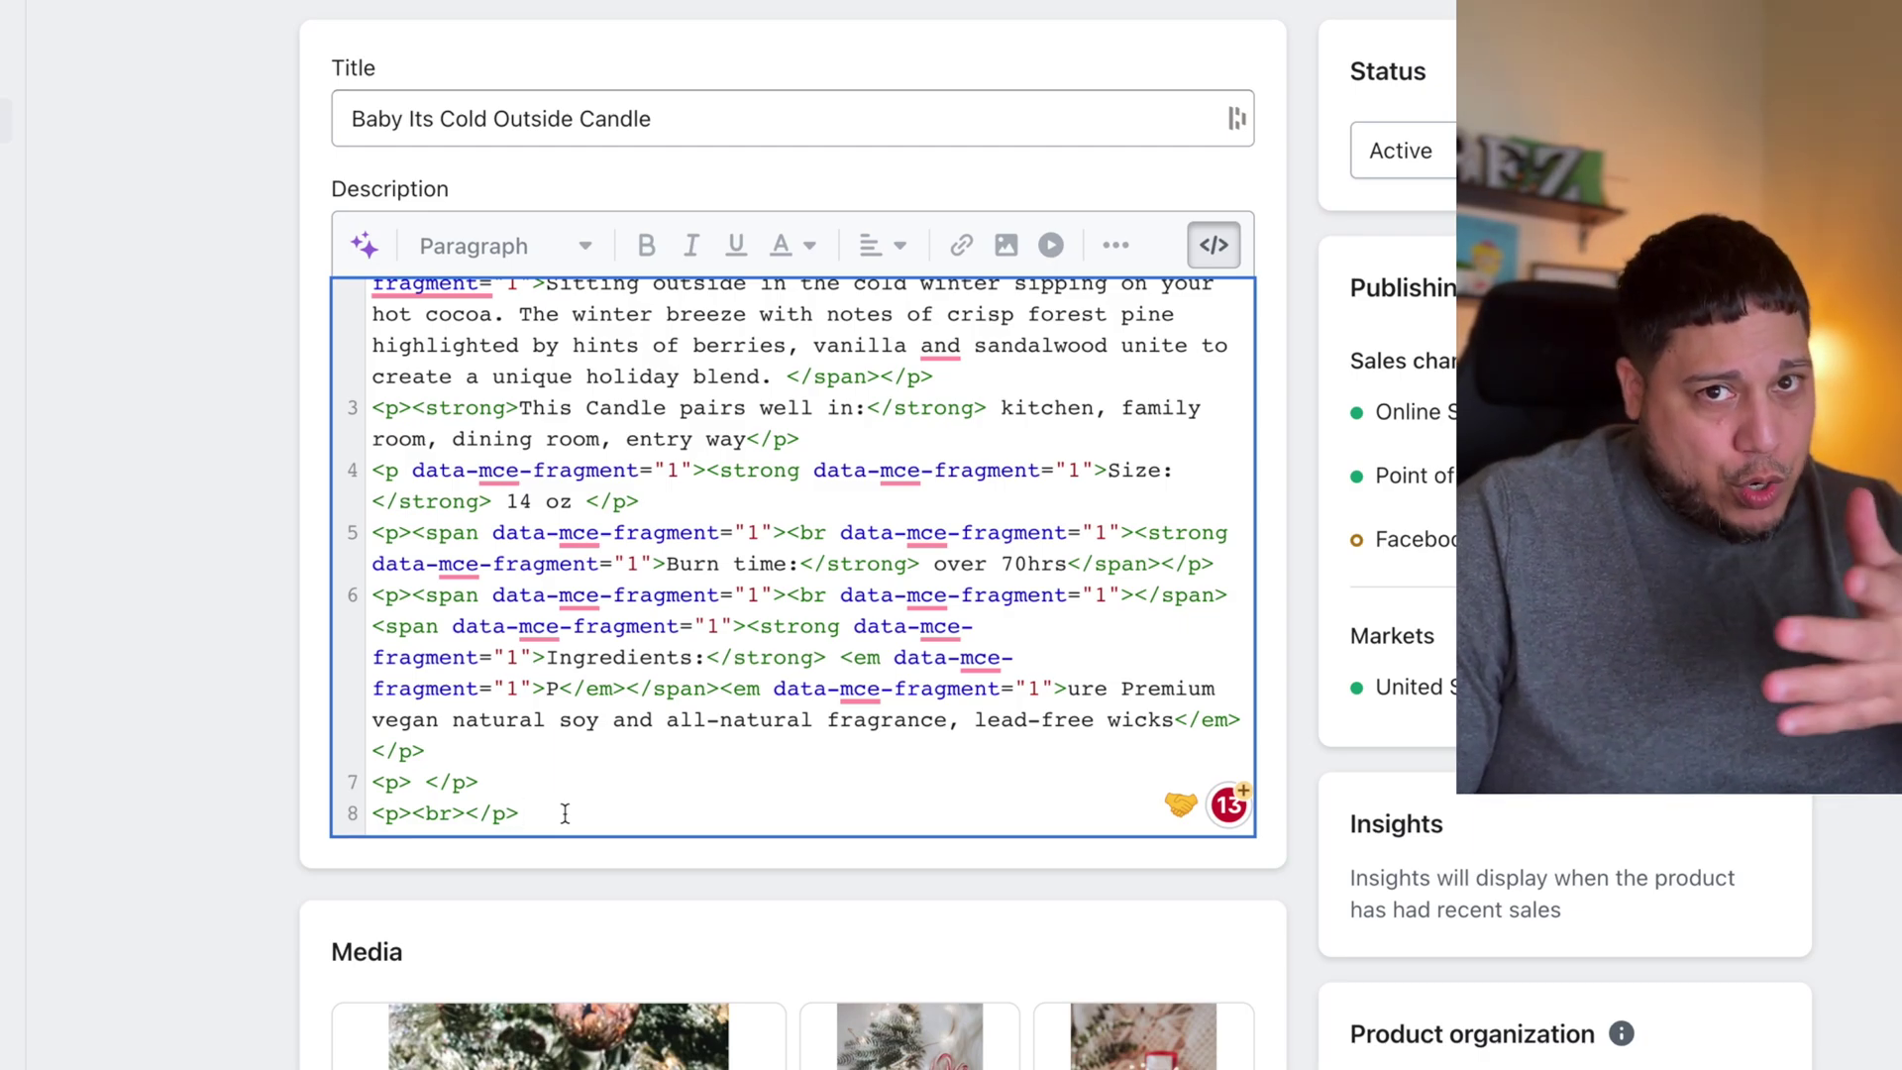
key(Return)
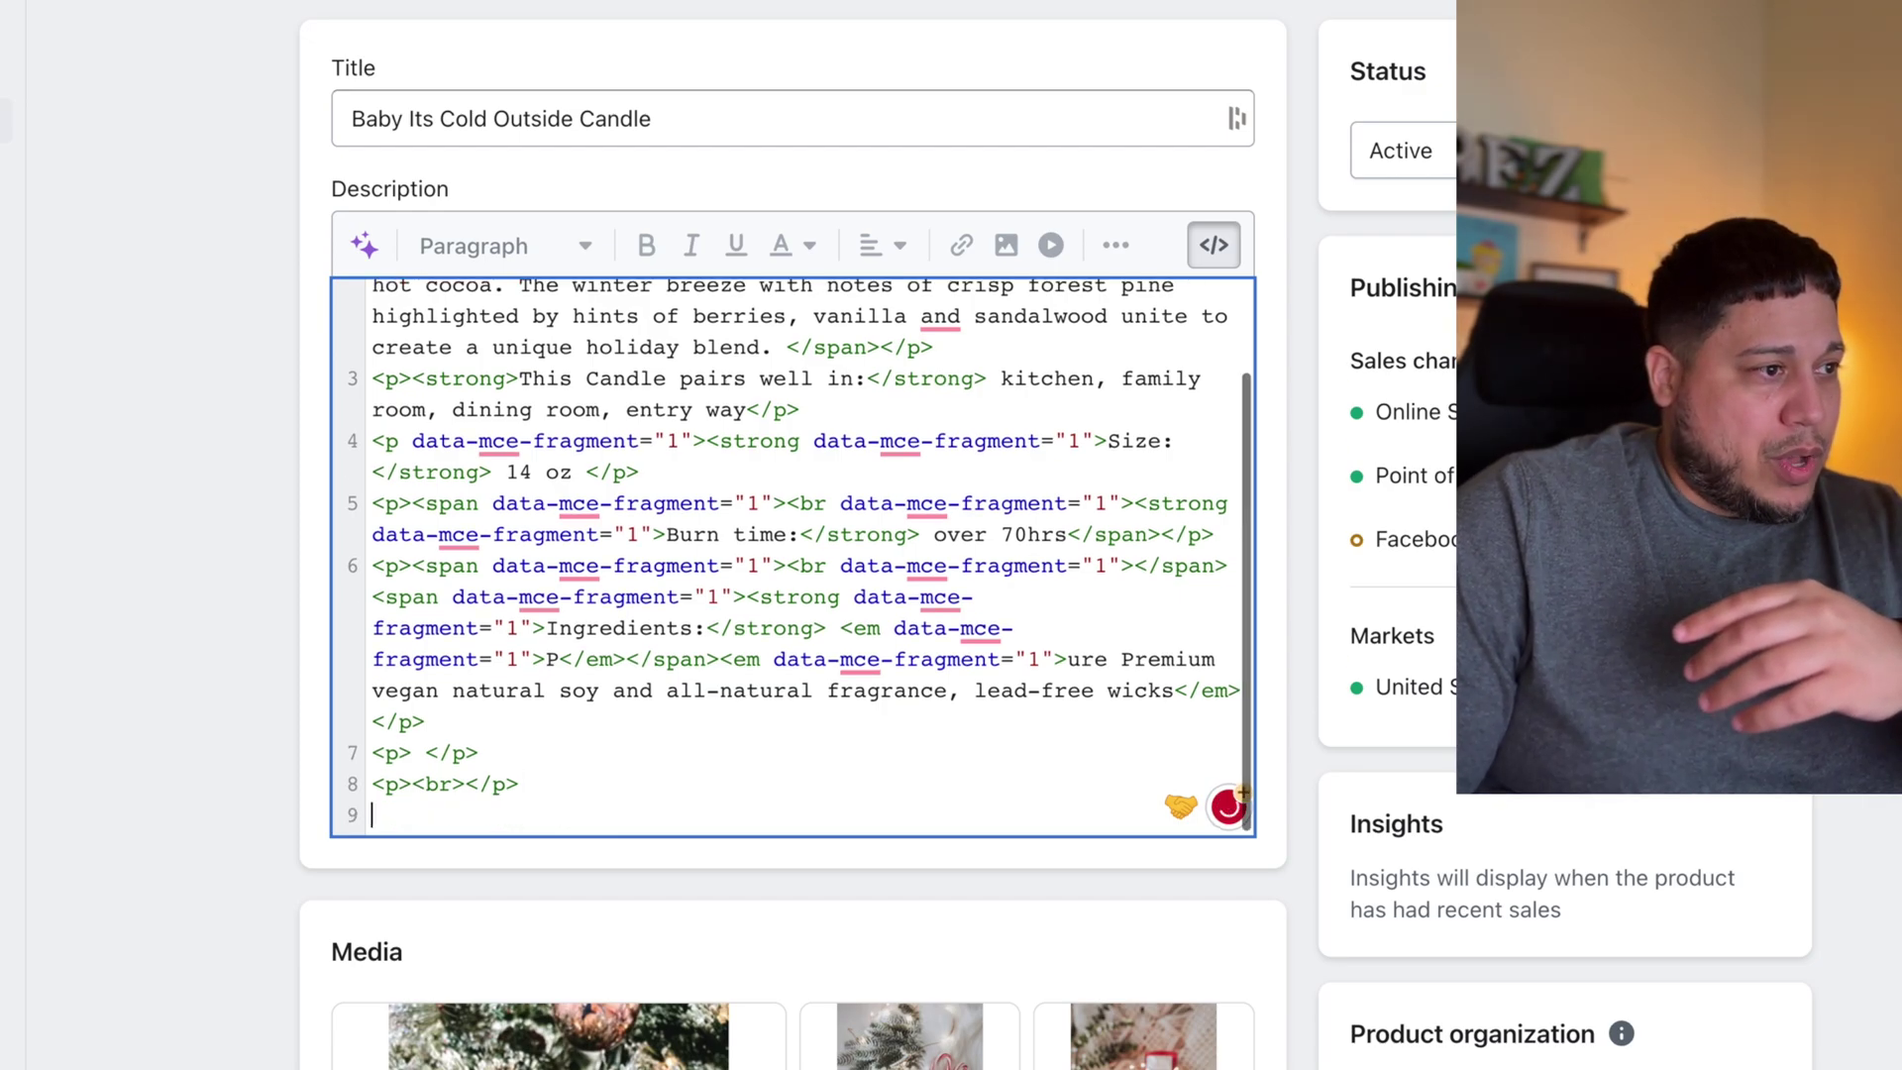
key(Return)
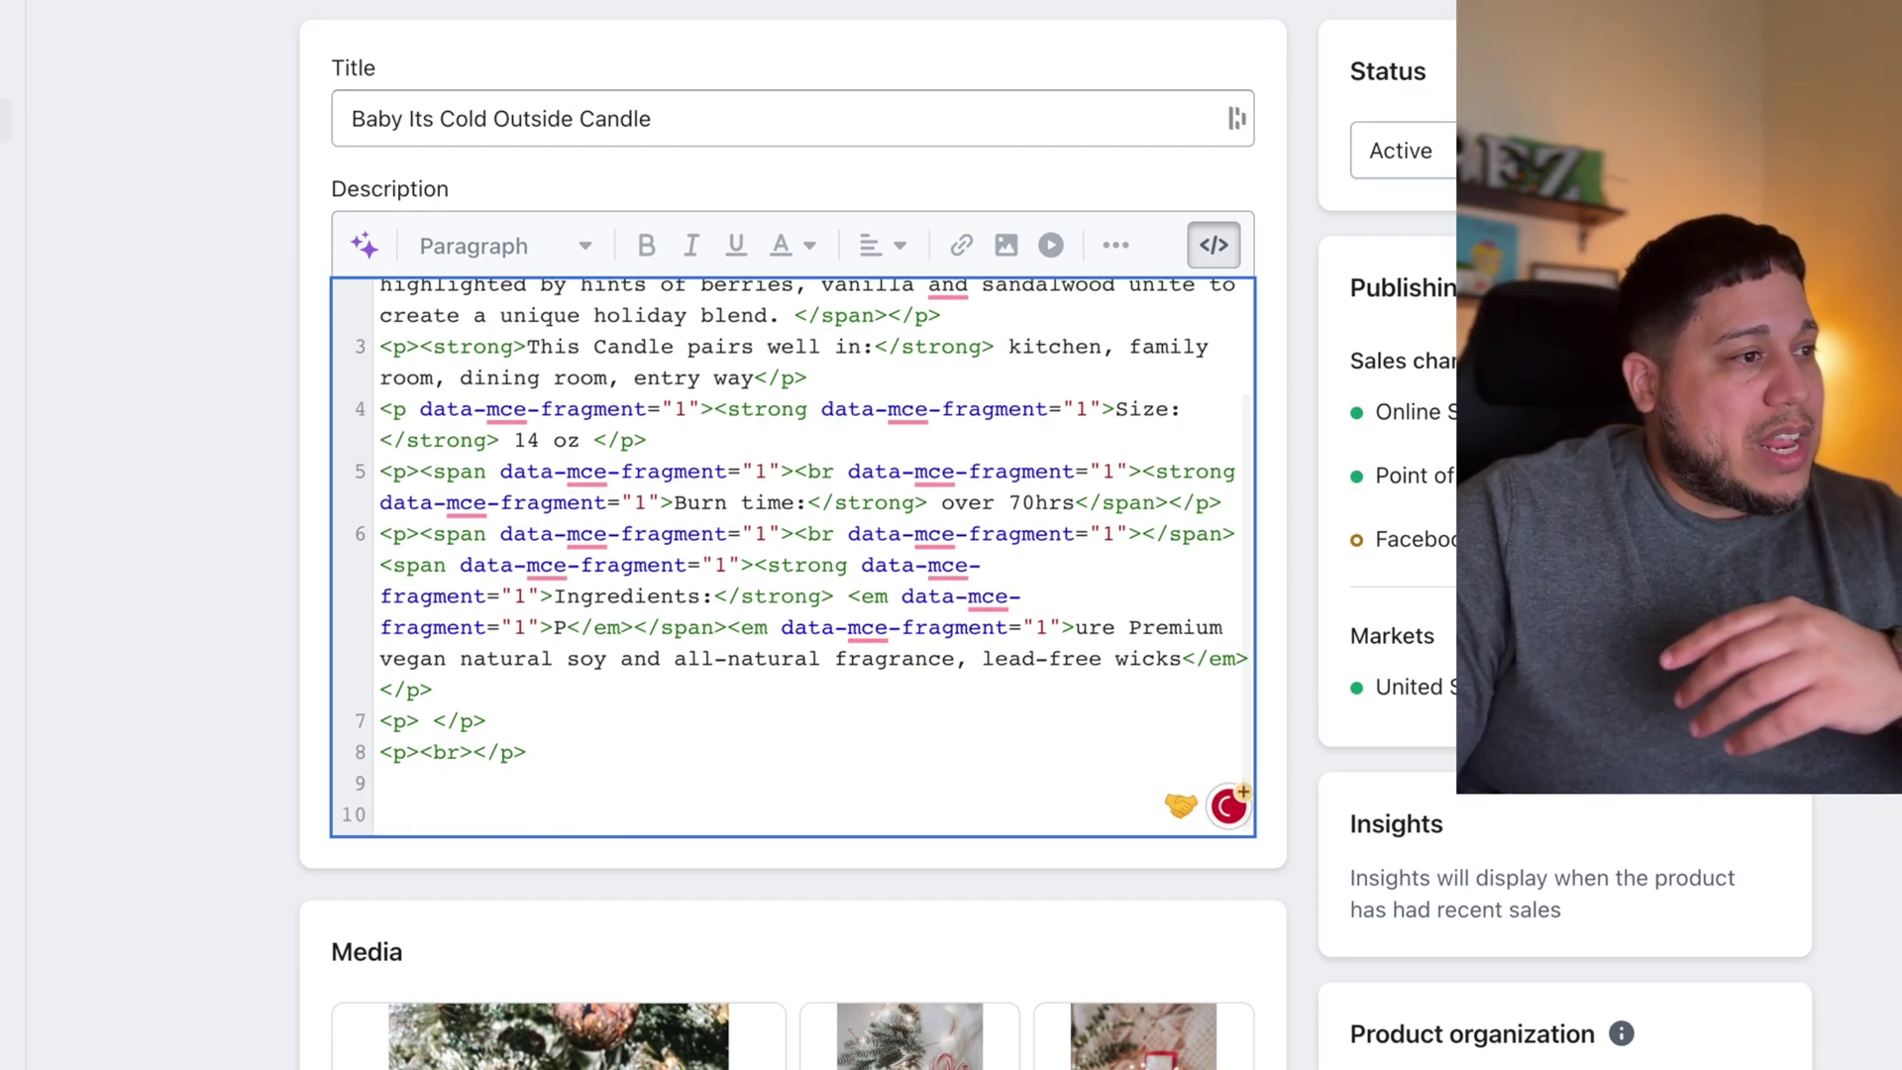
right_click(400, 816)
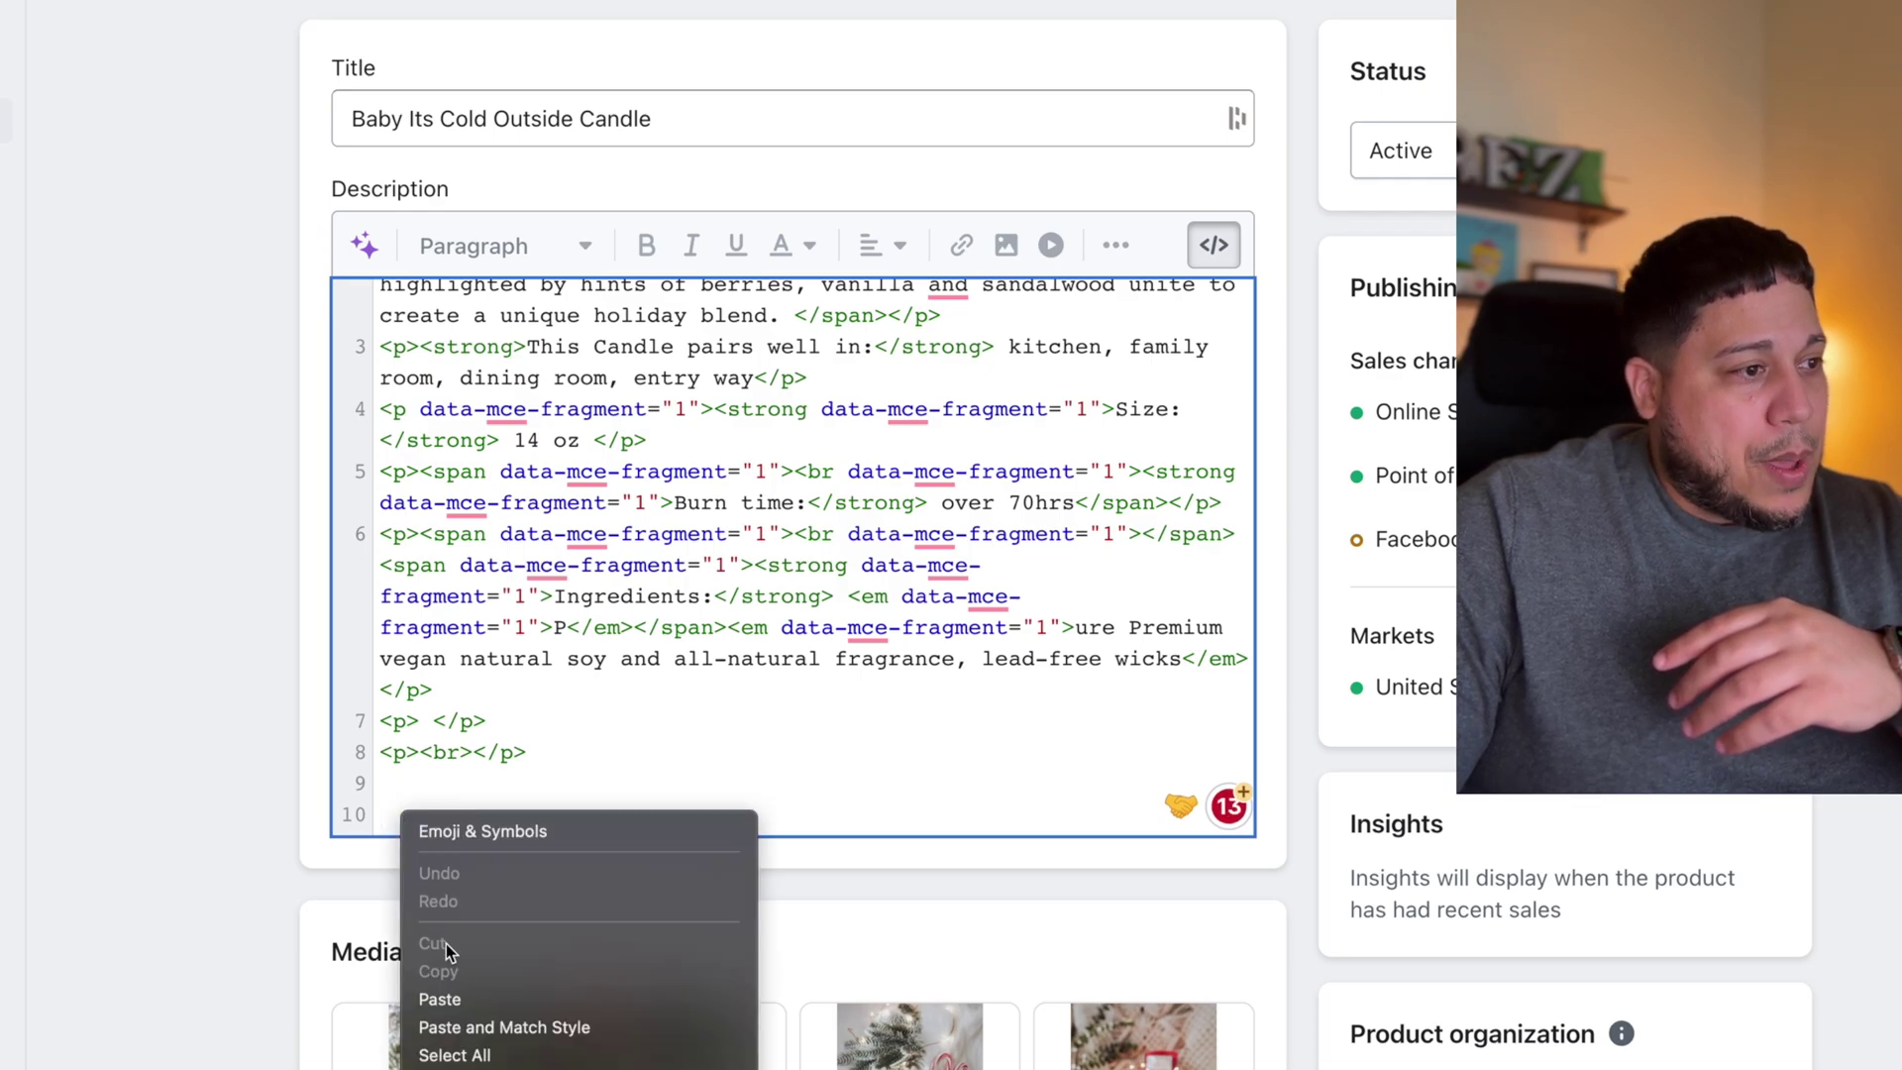
click(447, 999)
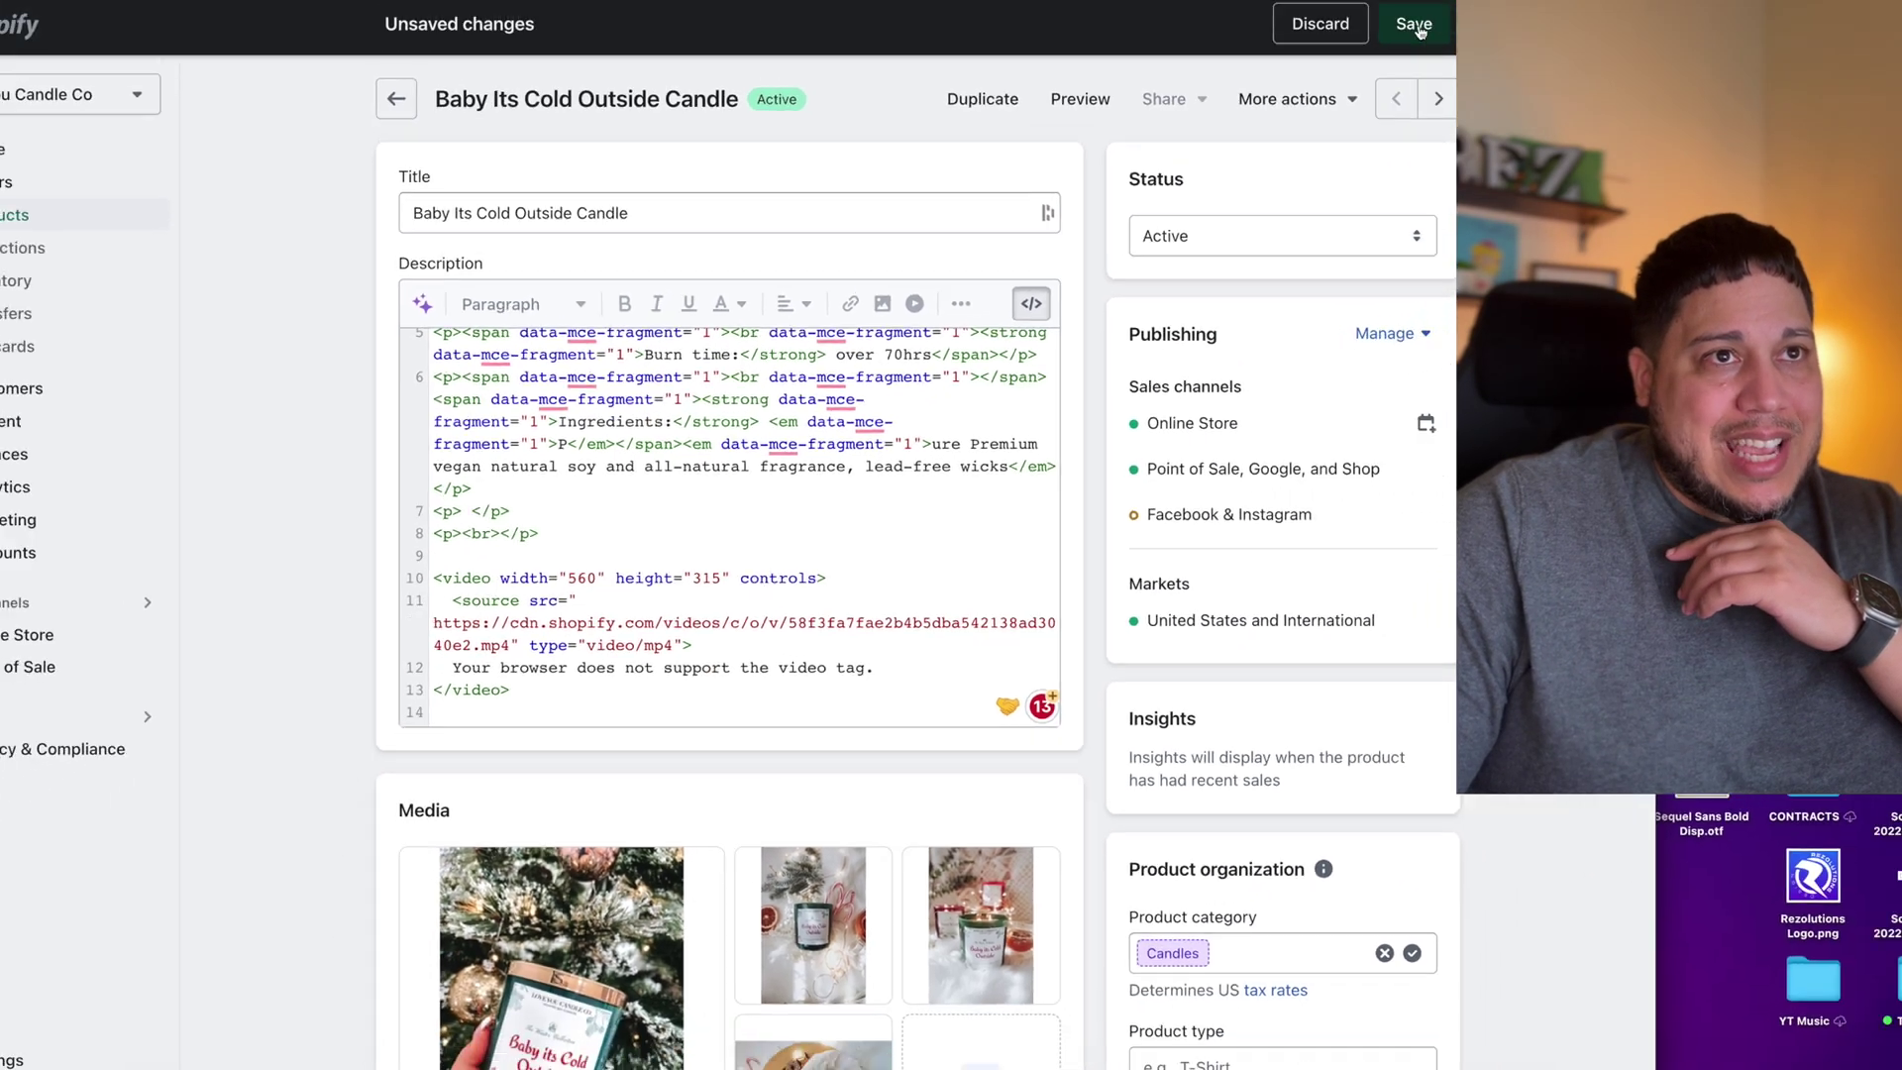
key(super+s)
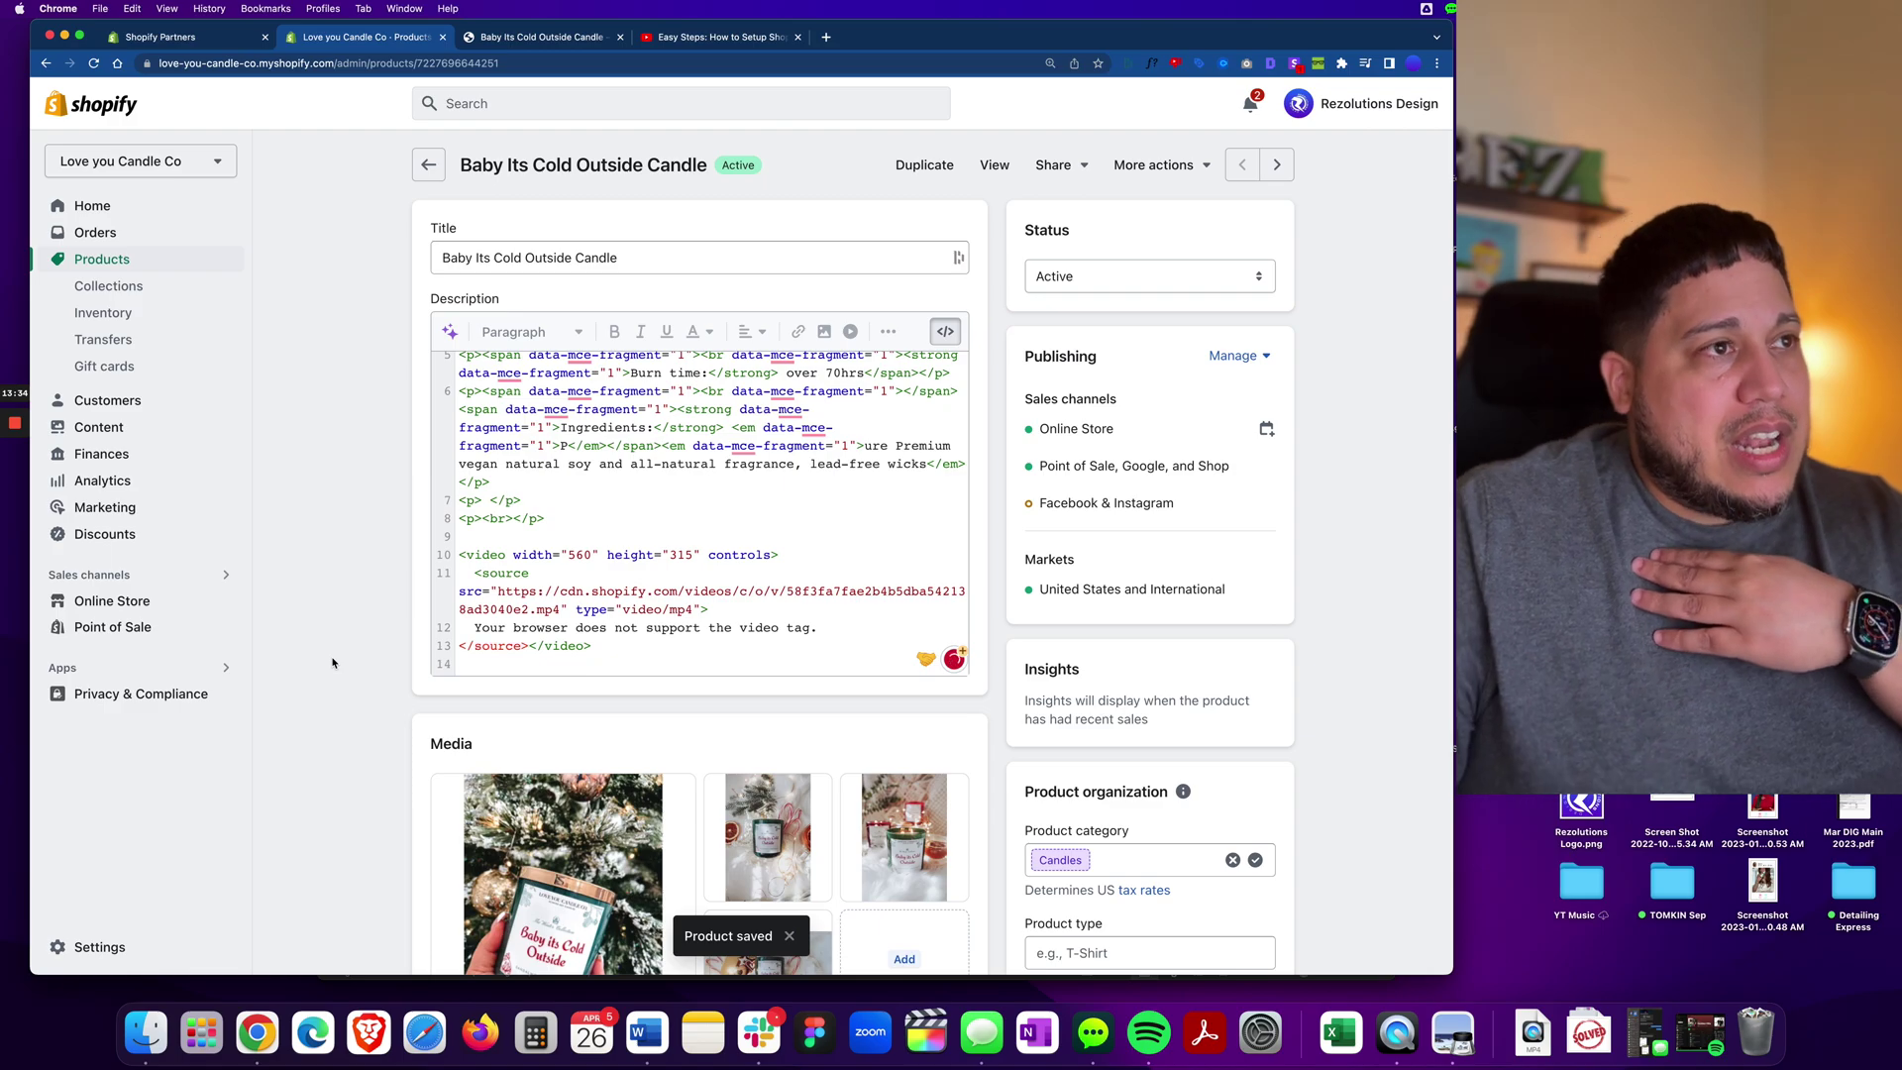
View the candle on the storefront and play the MP4 video below the ingredients.
click(986, 166)
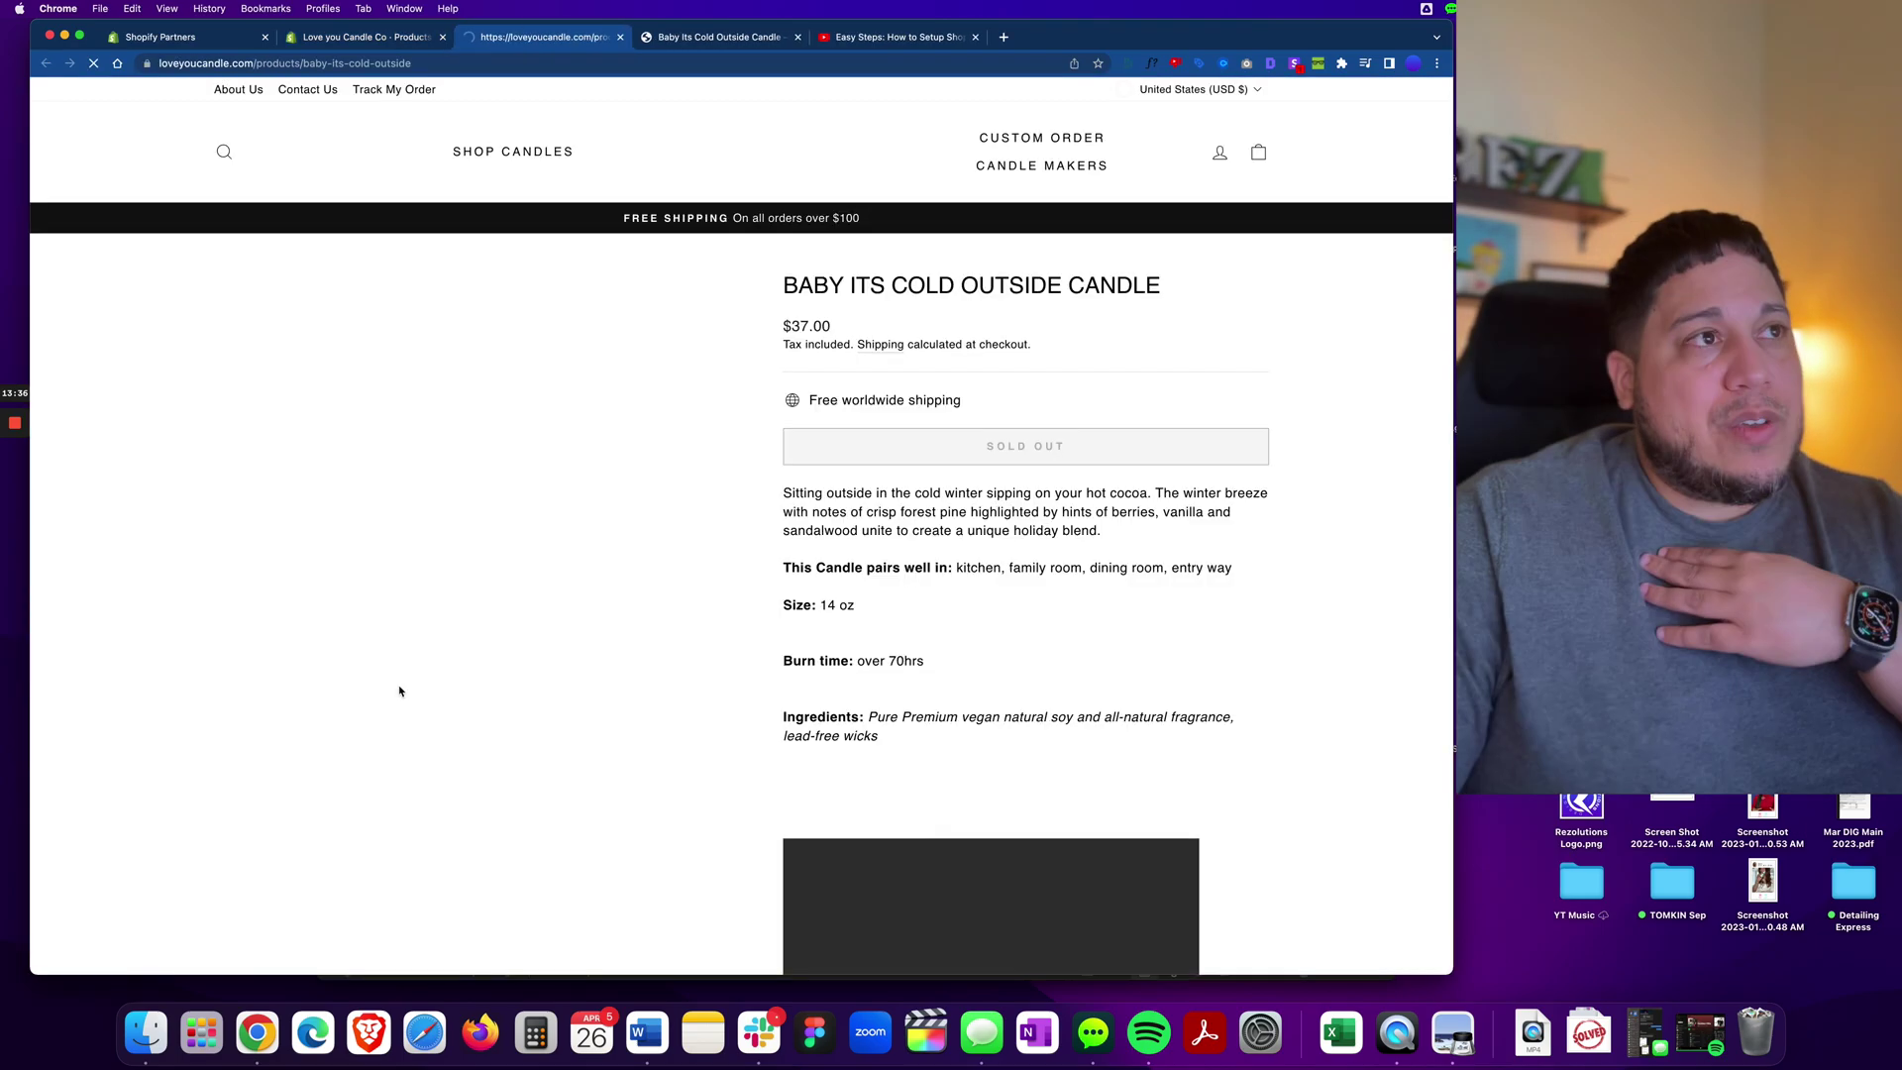
scroll(729, 738, down, 5)
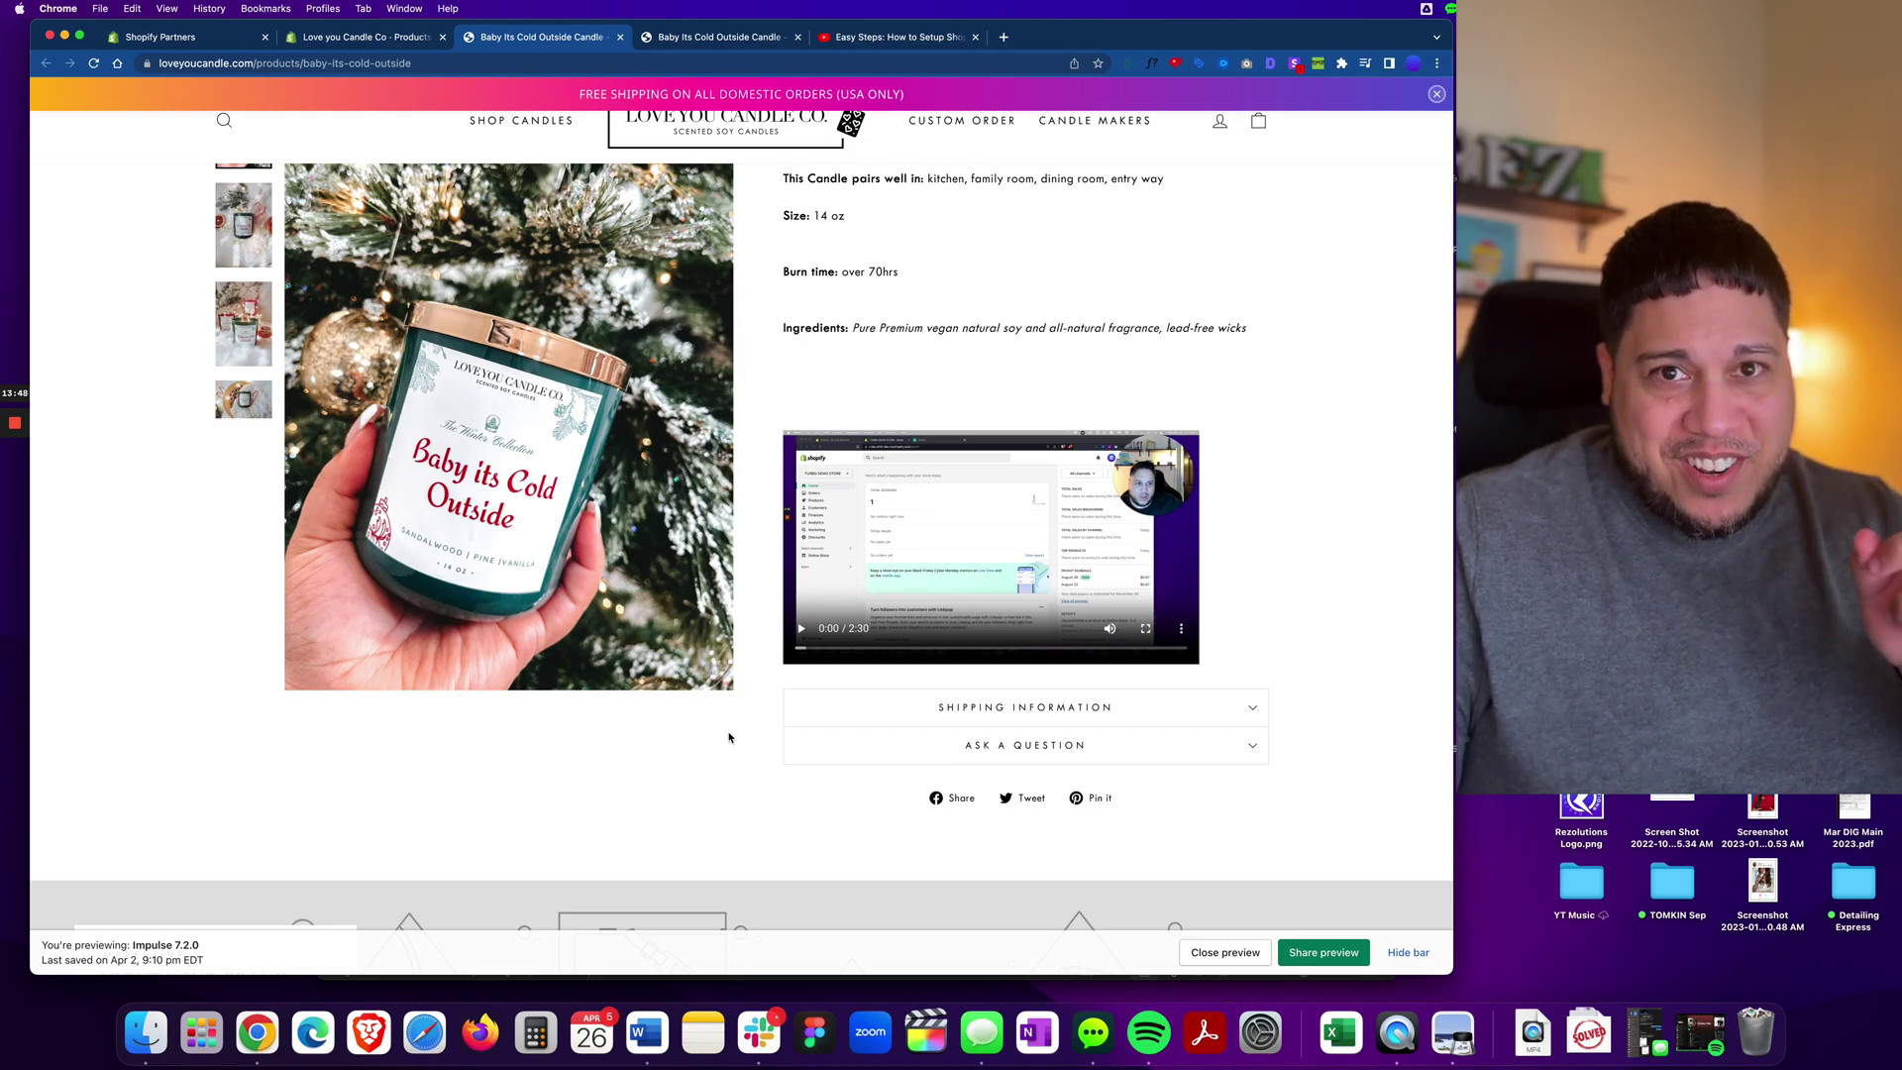
click(801, 628)
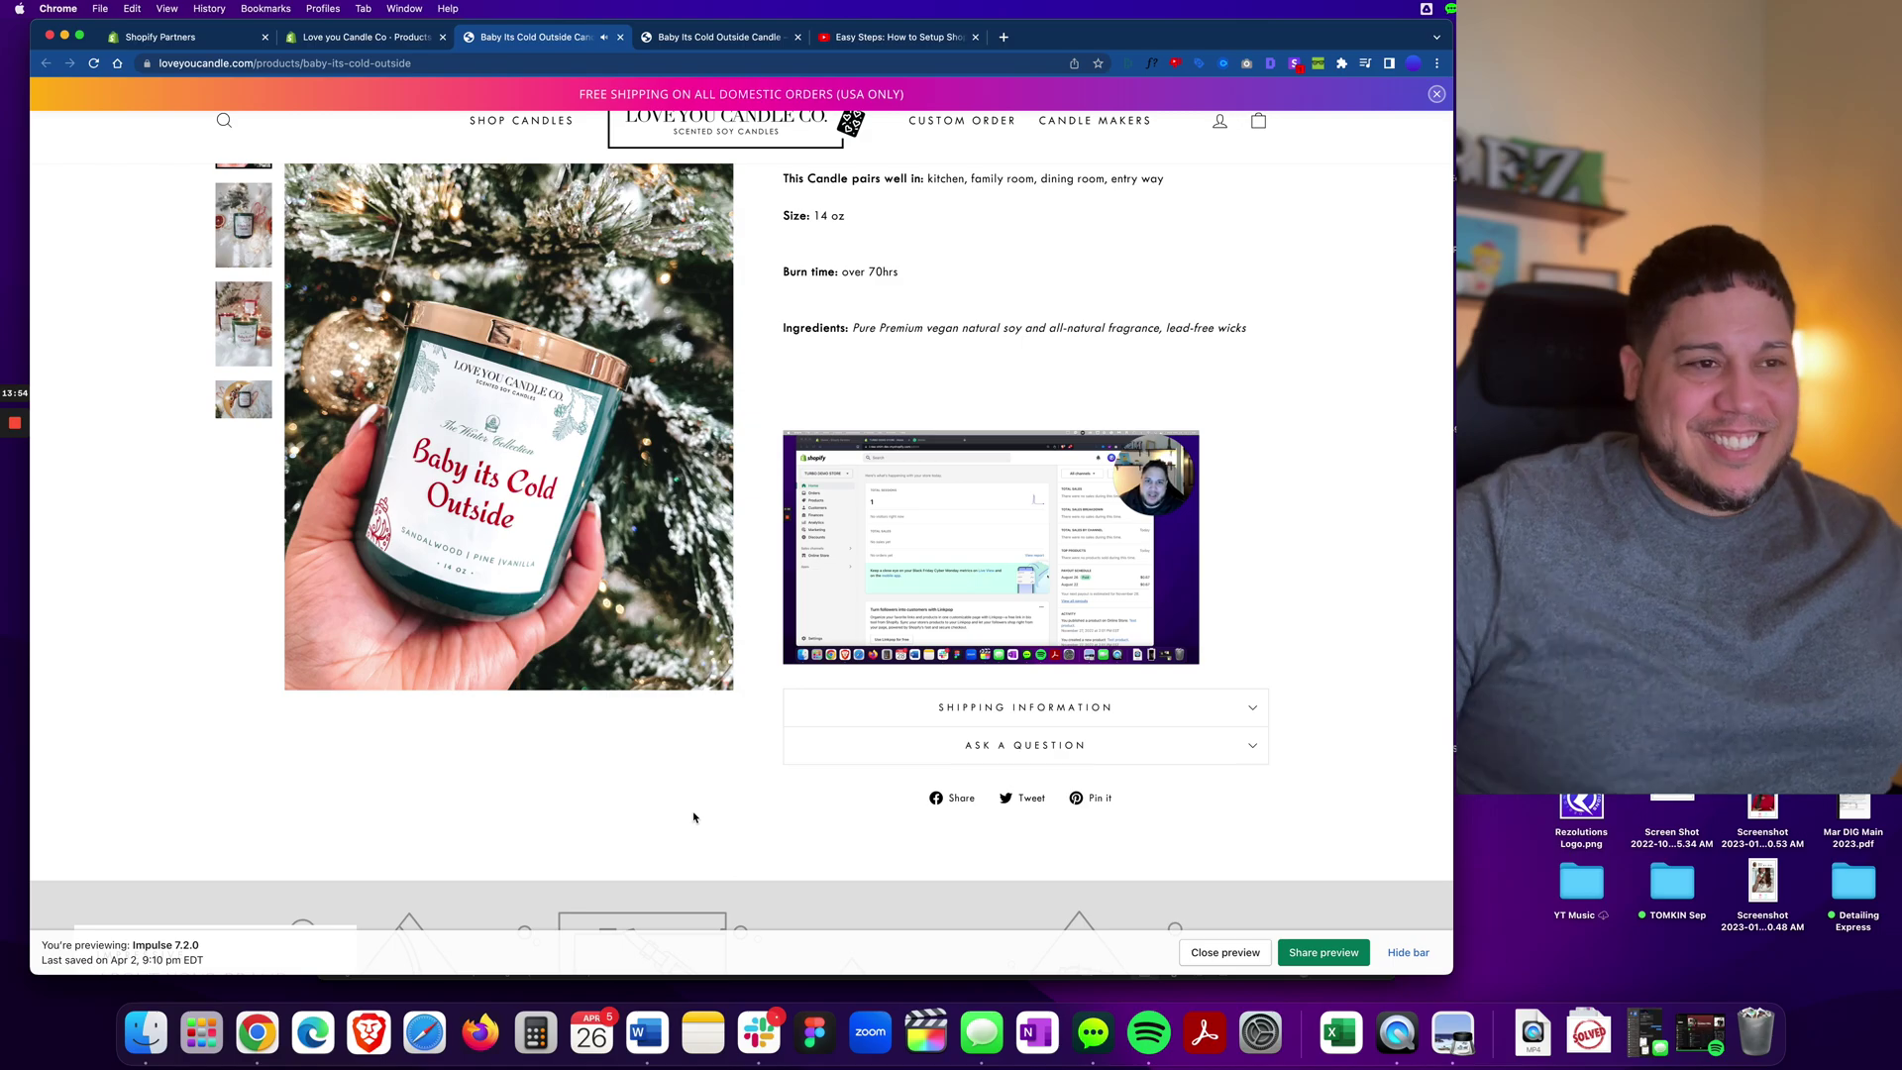
mouse_move(802, 635)
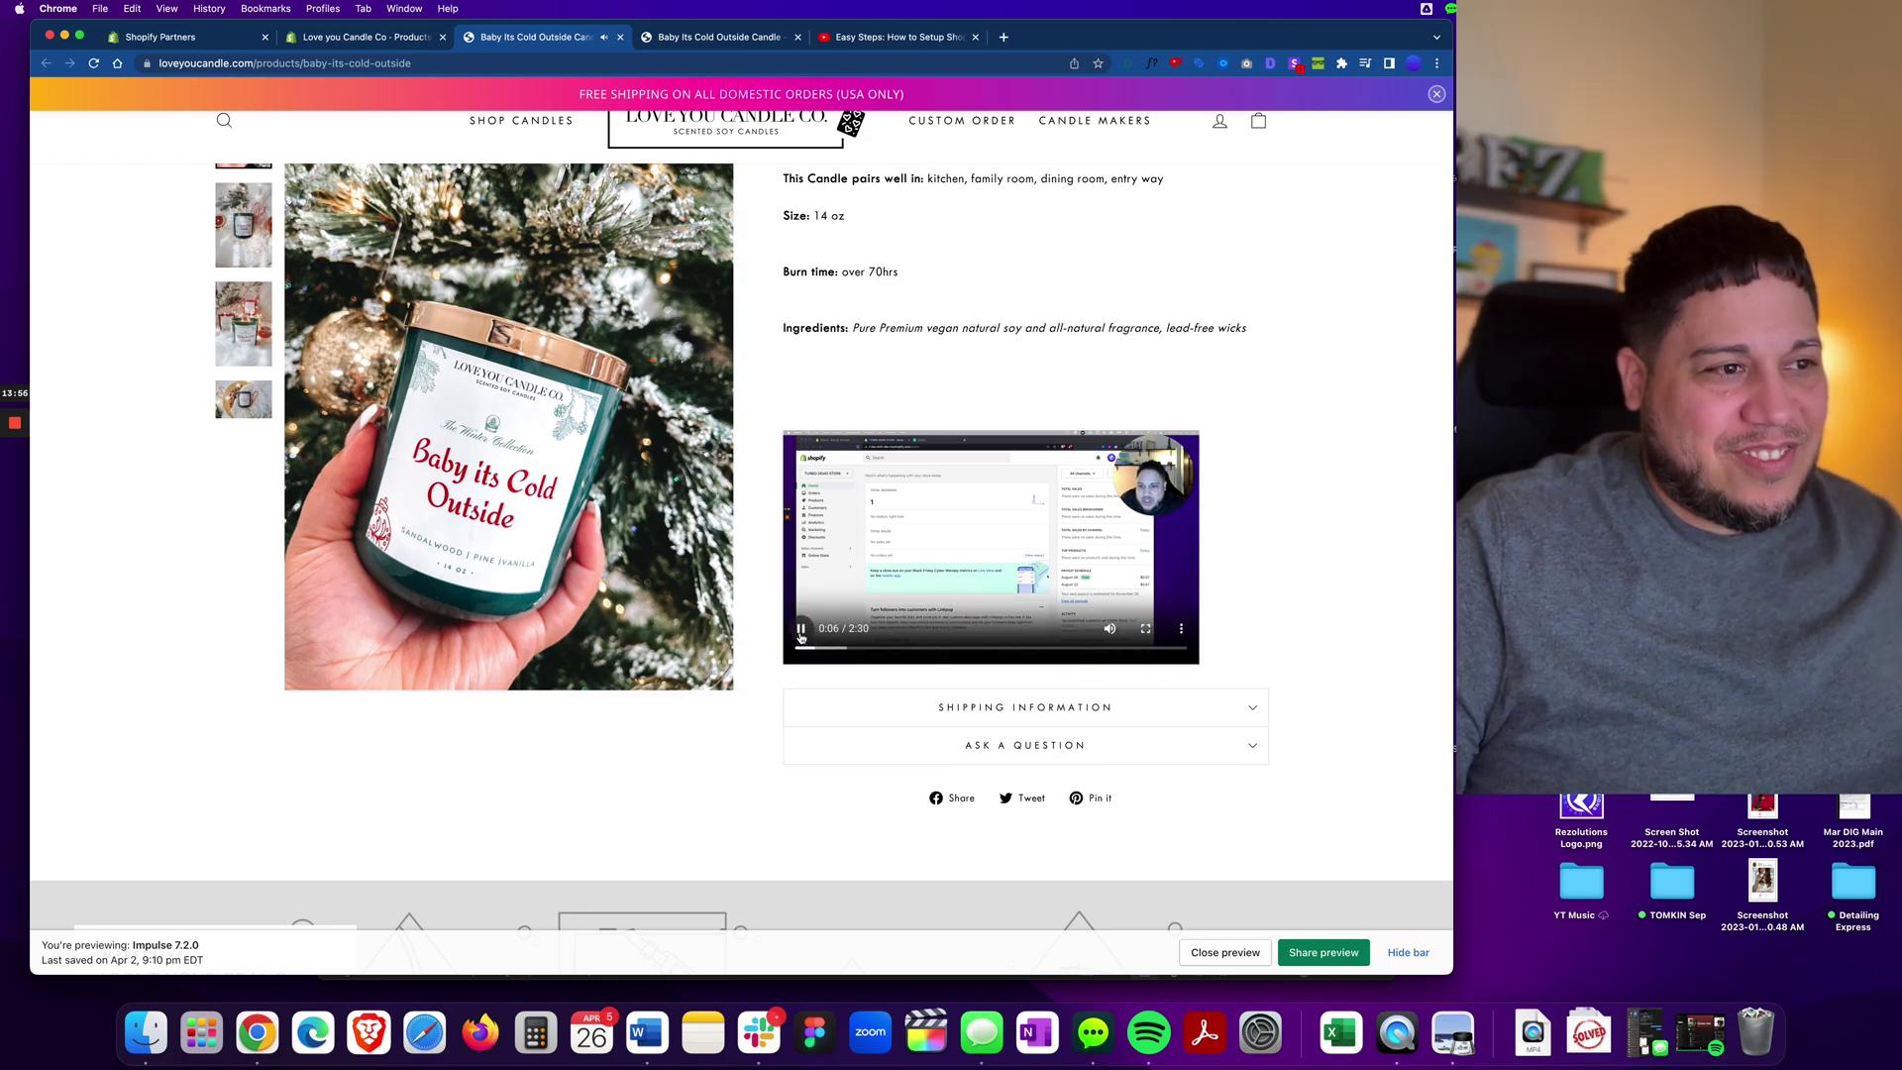